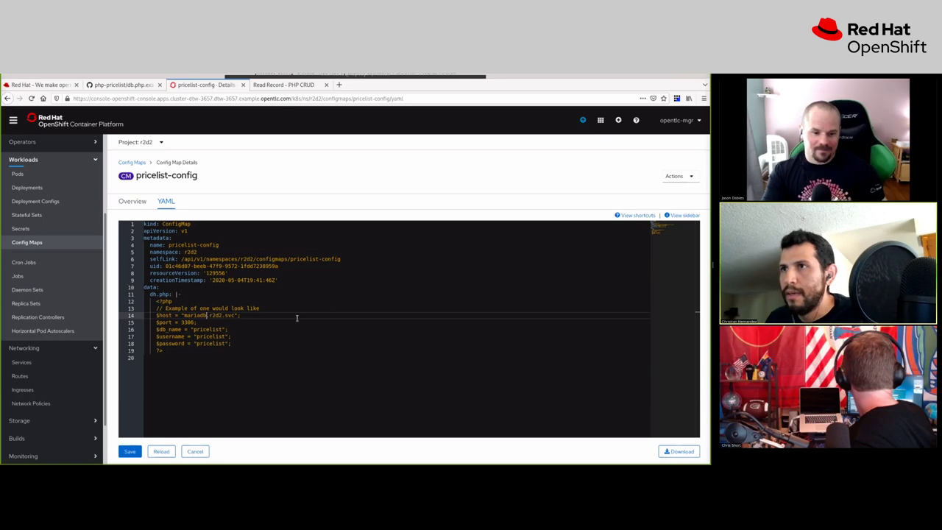
# - Shorten the $host value in the pricelist-config YAML to "mariadb" by removing the .r2d2.svc suffix, and save the config map
pyautogui.doubleClick(200, 315)
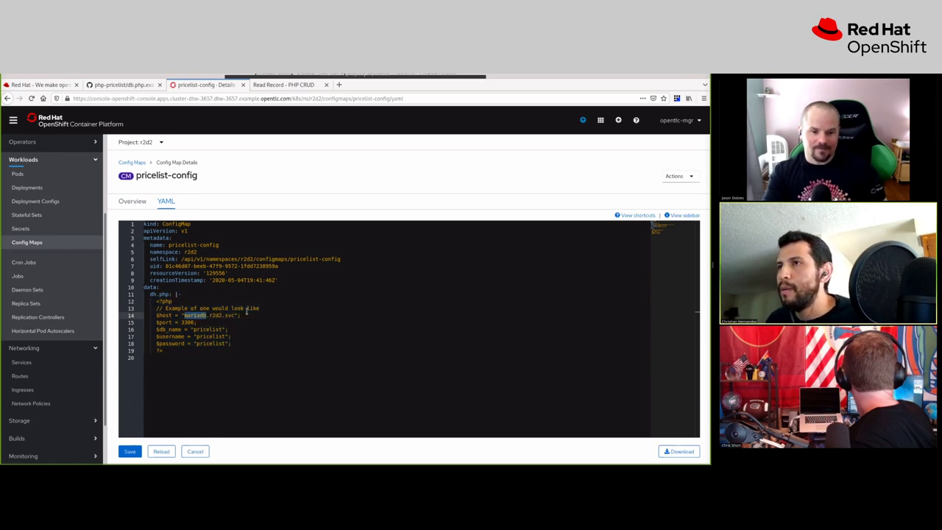
pyautogui.click(194, 309)
pyautogui.doubleClick(215, 314)
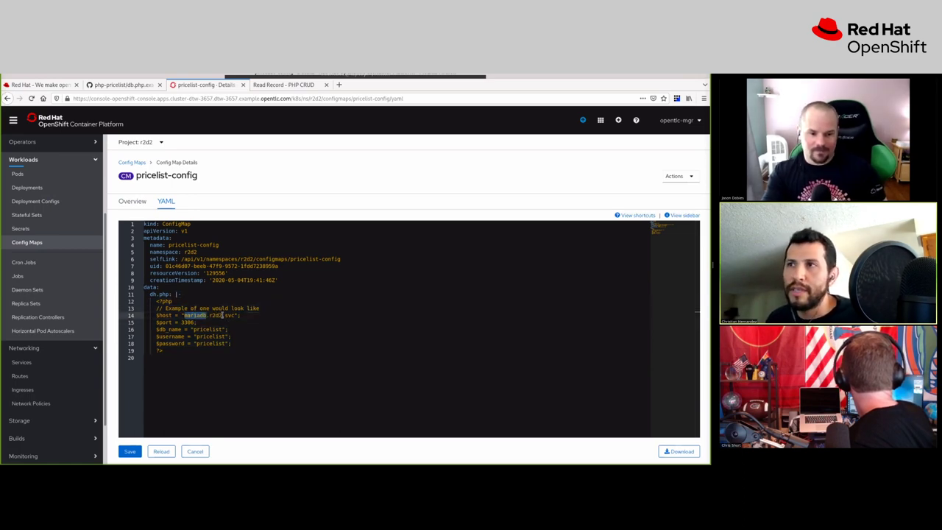
pyautogui.doubleClick(230, 315)
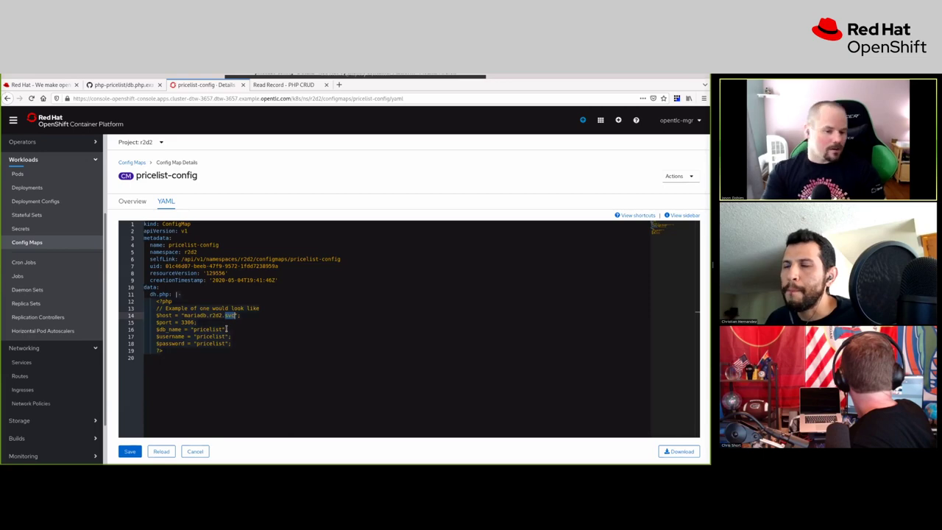
pyautogui.moveTo(208, 314); pyautogui.dragTo(232, 315)
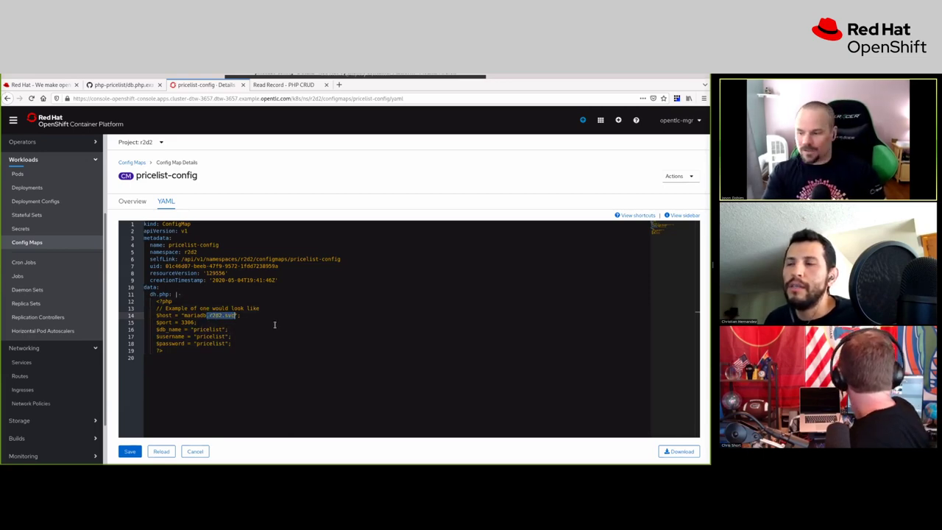
pyautogui.press('BackSpace')
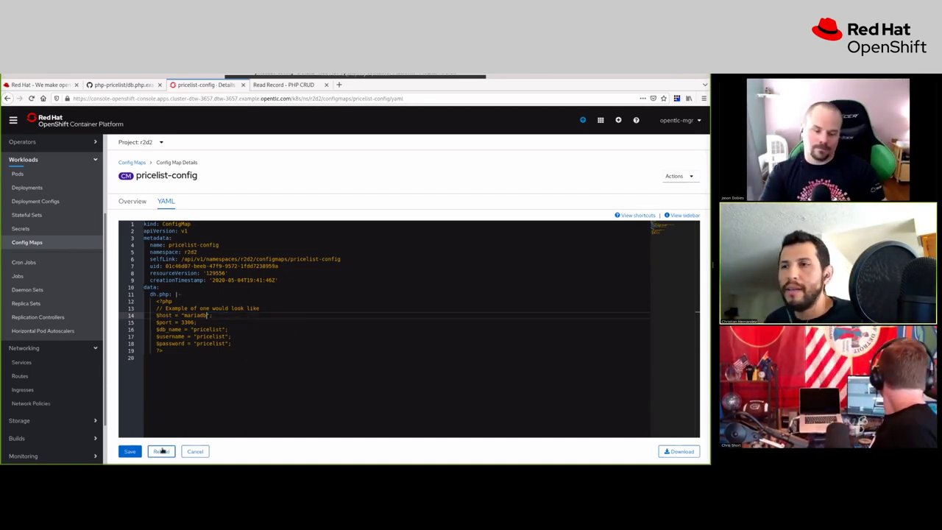
pyautogui.click(129, 451)
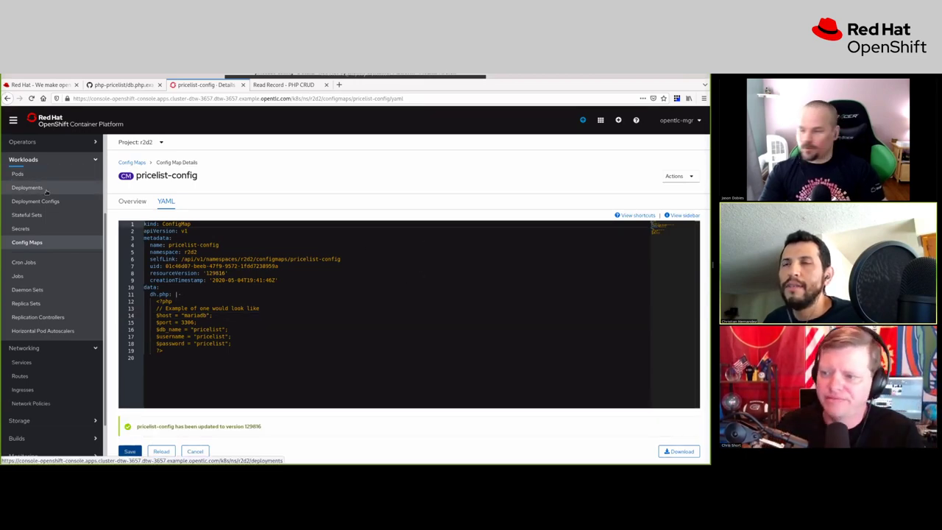
# - Switch to the Developer perspective and view the resources of the mariadb deployment in the r2d2 topology
pyautogui.click(56, 144)
pyautogui.click(61, 158)
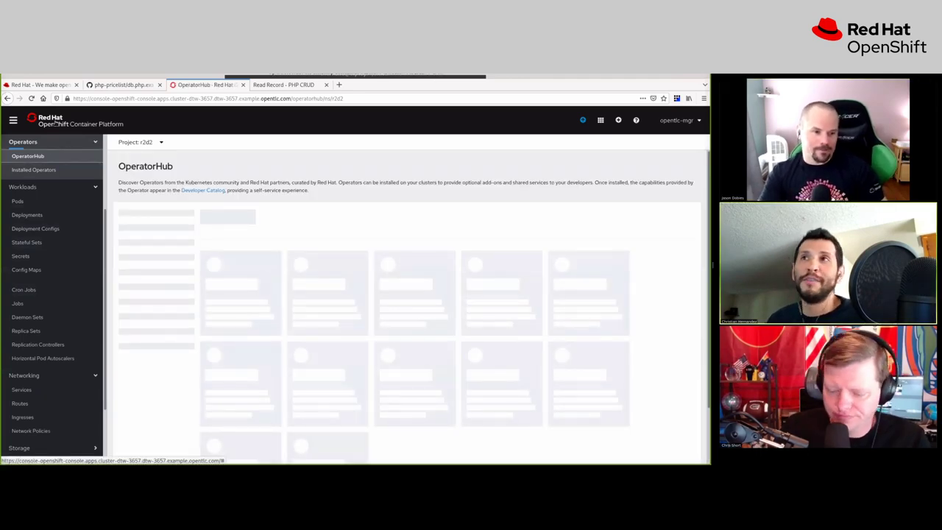
pyautogui.click(40, 144)
pyautogui.click(40, 142)
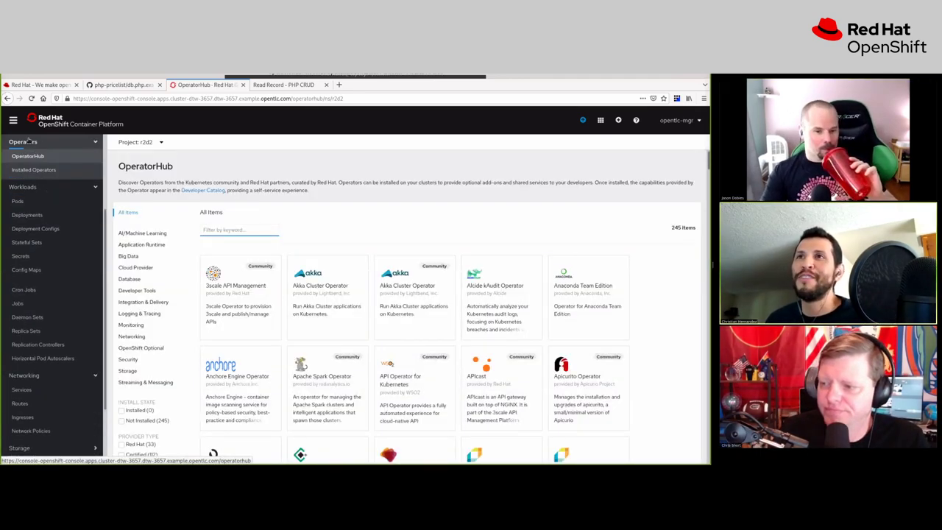
pyautogui.scroll(3, 44, 148)
pyautogui.click(59, 148)
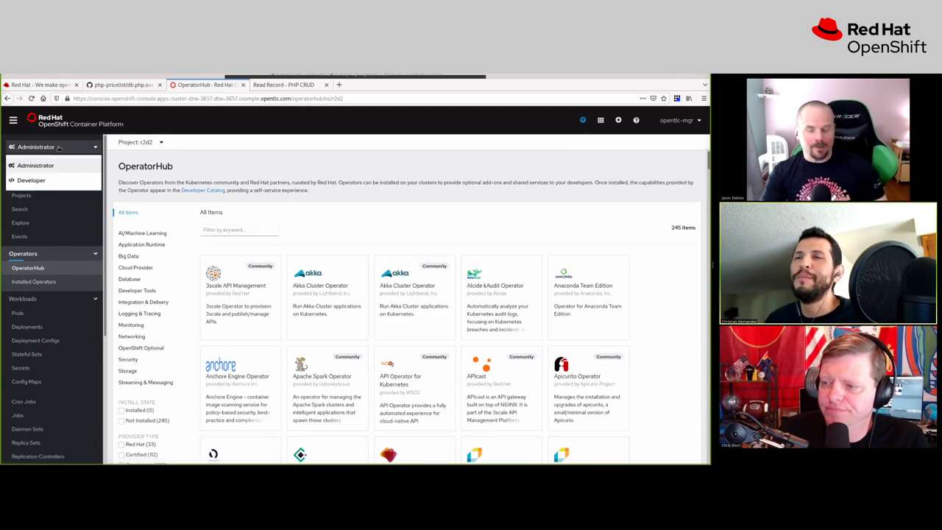
pyautogui.click(31, 180)
pyautogui.click(446, 309)
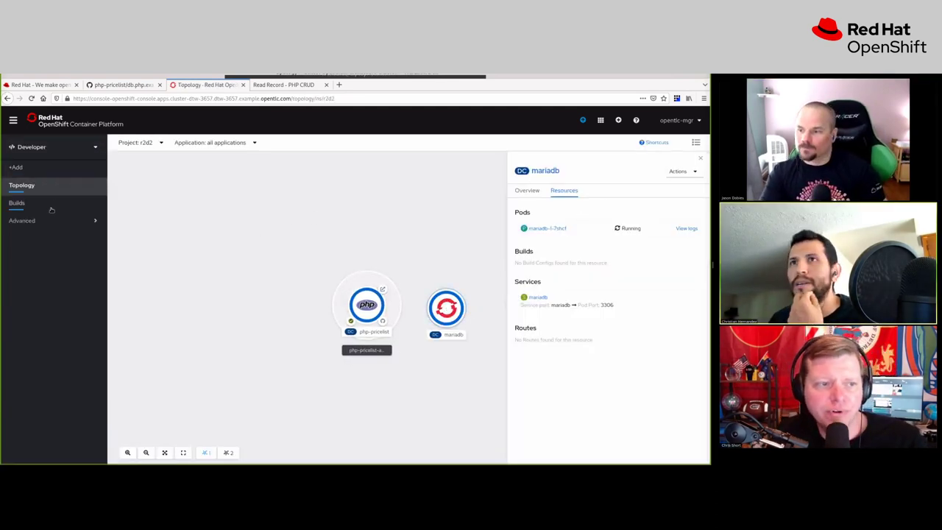
# - Return to the Administrator perspective and open the details of the php-pricelist deployment config
pyautogui.click(45, 147)
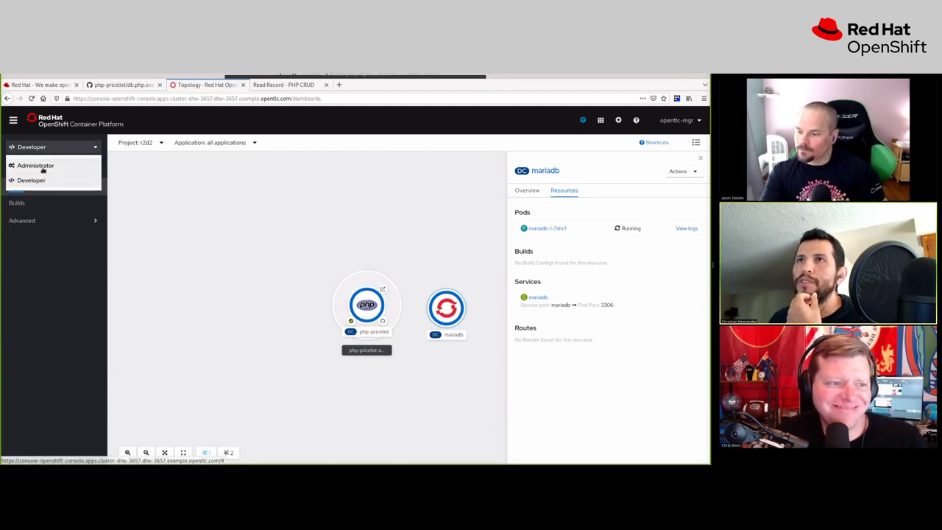
pyautogui.click(40, 167)
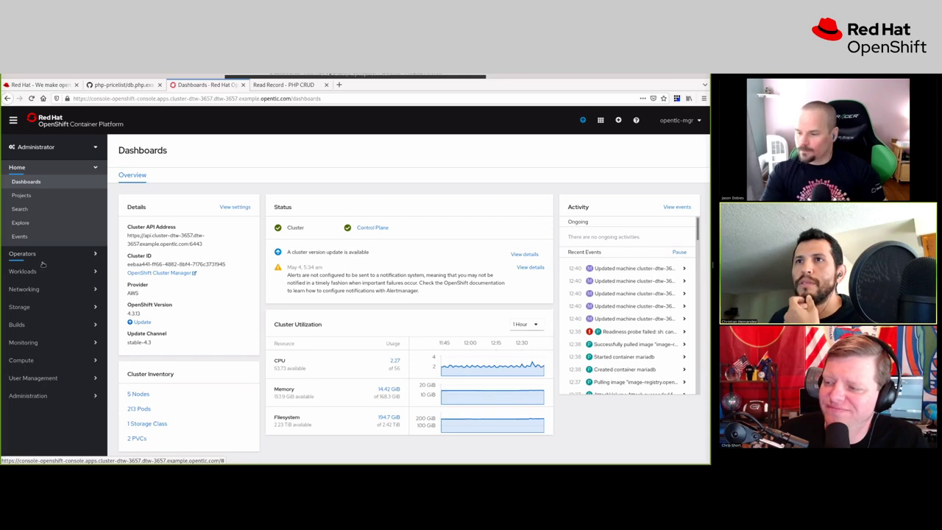
pyautogui.click(36, 271)
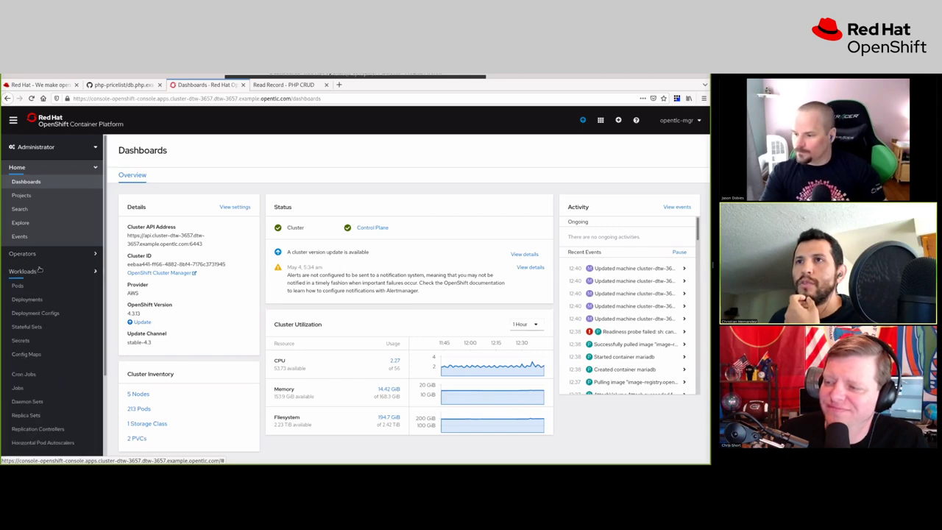
pyautogui.click(36, 312)
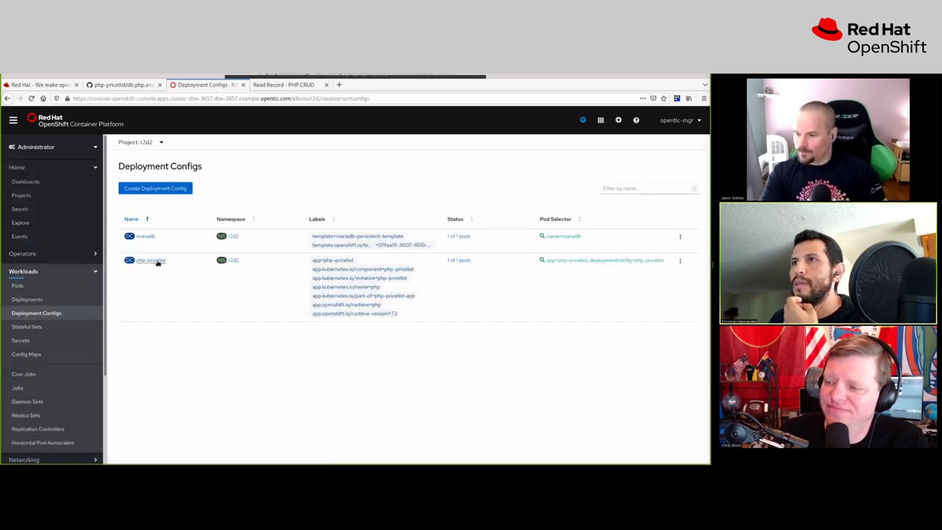
pyautogui.click(153, 261)
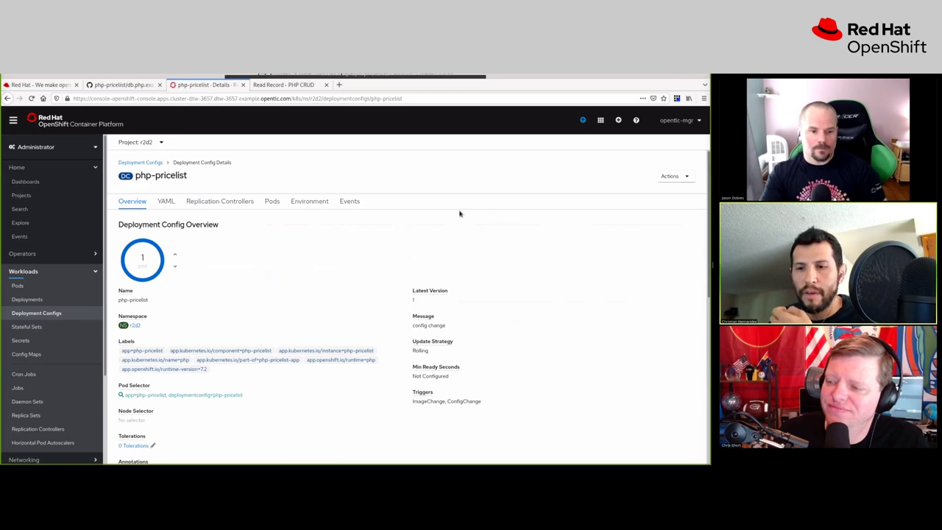
# - Examine the php-pricelist deployment config's overview, volumes, YAML, replication controllers, pods and environment settings for a place to attach the config map
pyautogui.scroll(-3, 540, 236)
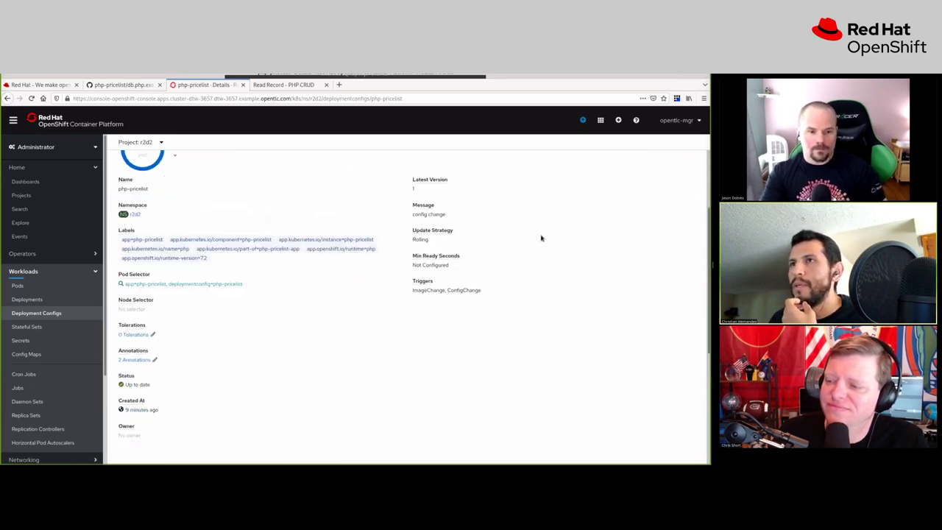
pyautogui.scroll(-5, 540, 242)
pyautogui.scroll(8, 458, 237)
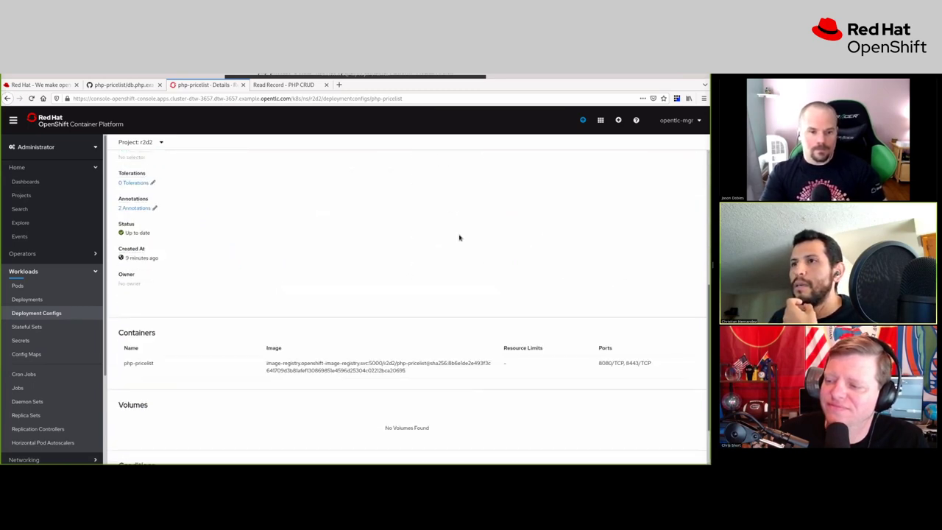
pyautogui.scroll(1, 262, 257)
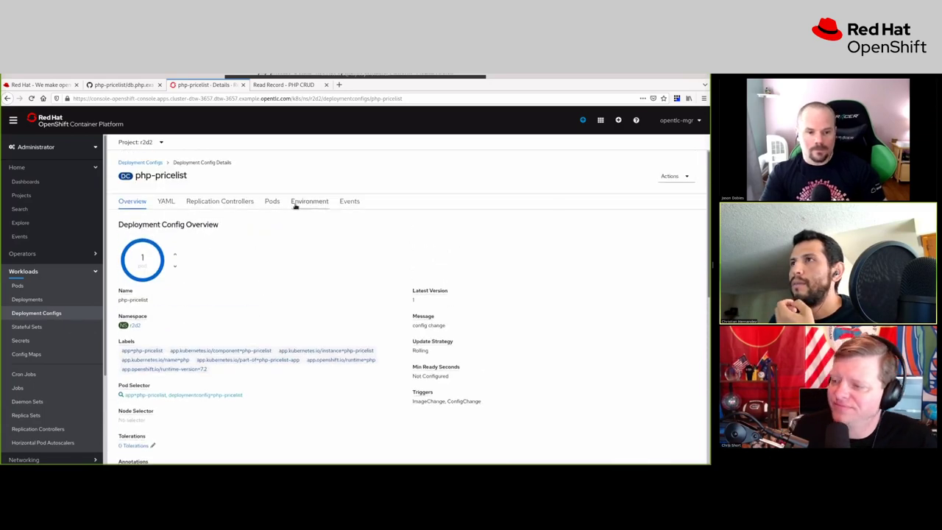
pyautogui.click(163, 206)
pyautogui.click(207, 203)
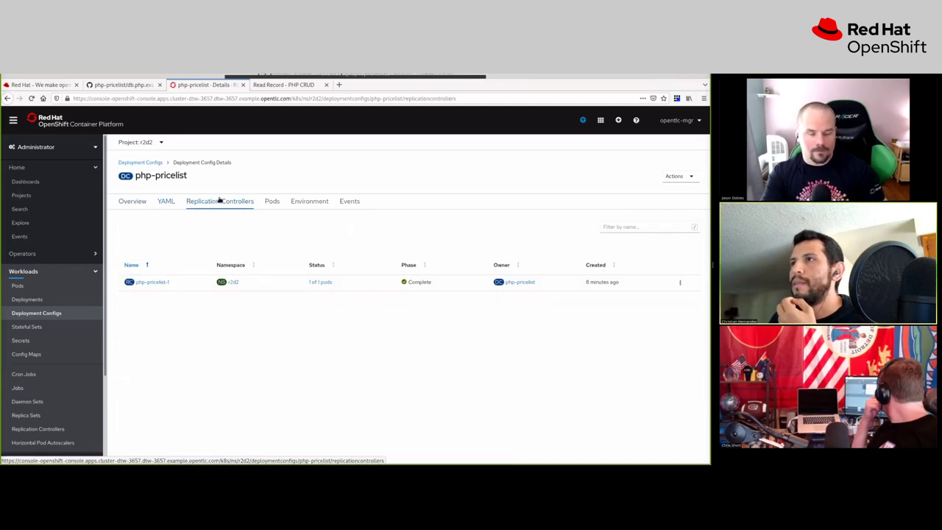
pyautogui.click(270, 201)
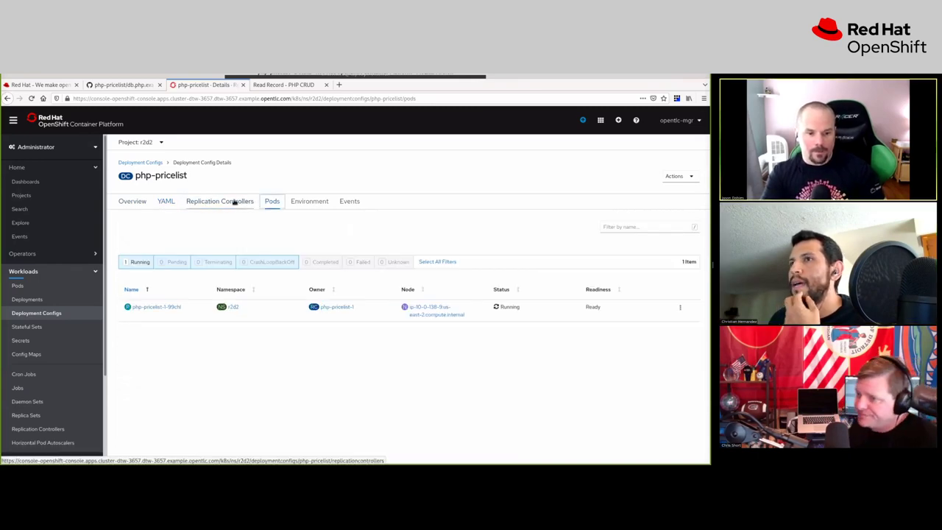
pyautogui.click(307, 204)
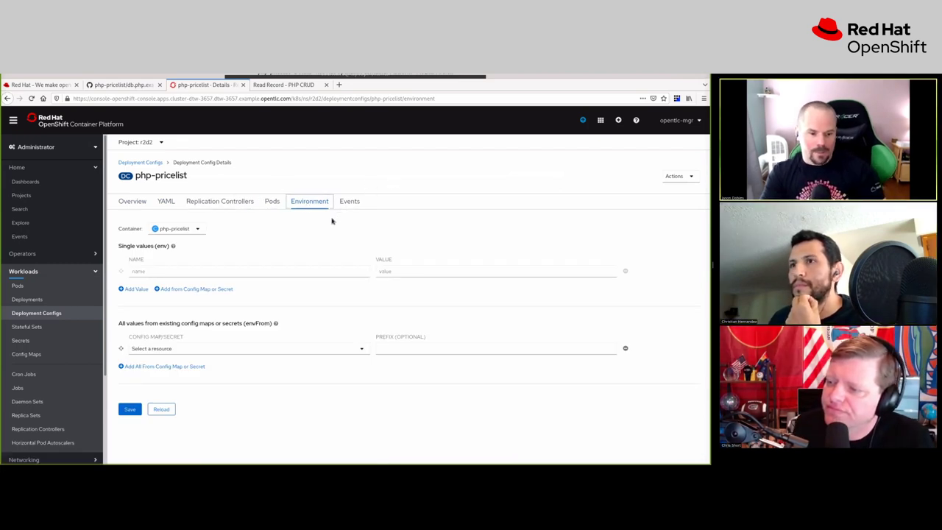
pyautogui.click(199, 366)
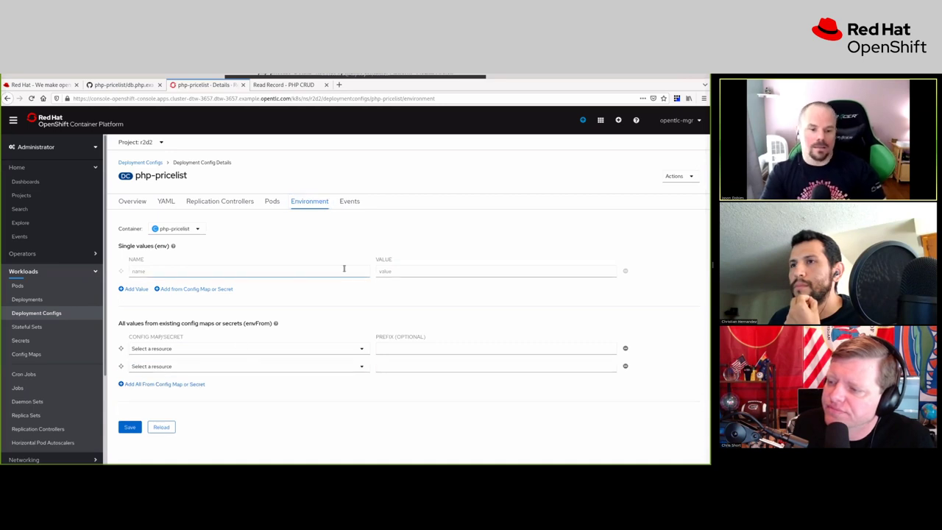
pyautogui.click(191, 289)
pyautogui.click(622, 296)
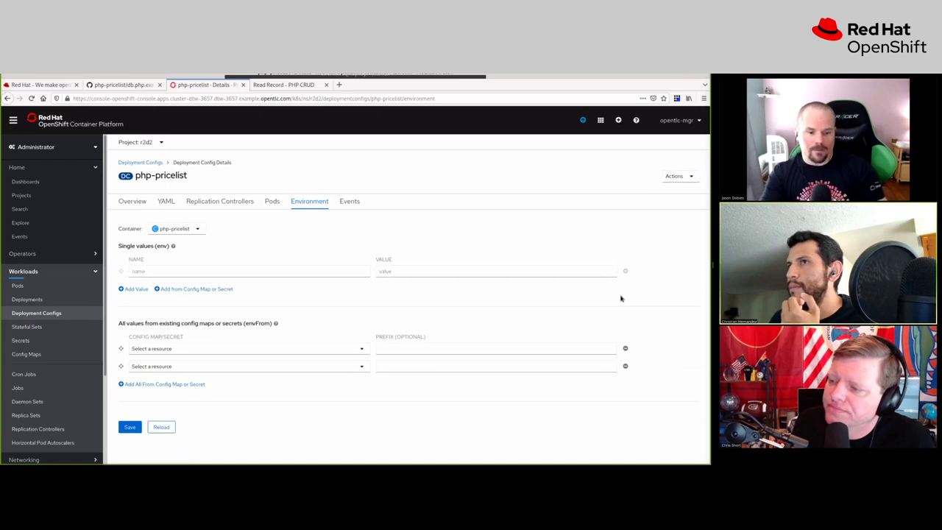
pyautogui.click(182, 351)
pyautogui.scroll(-3, 249, 379)
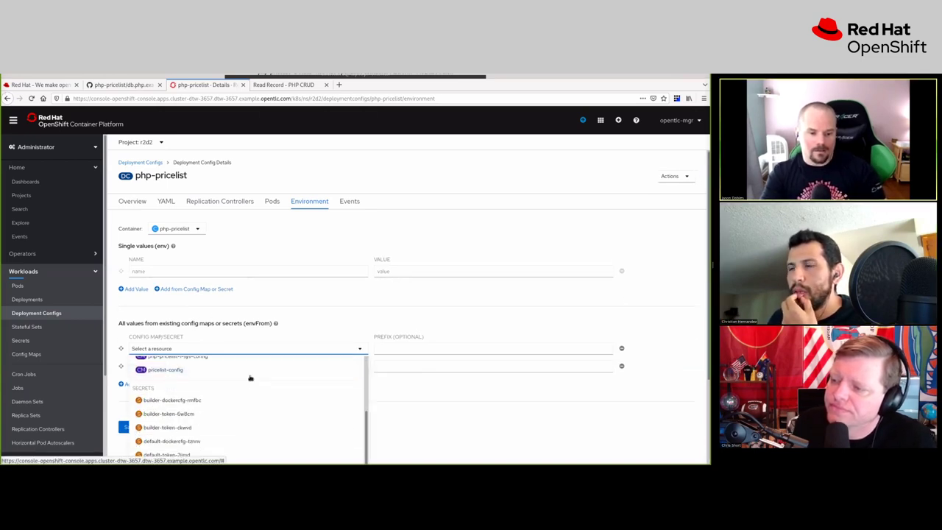
pyautogui.click(285, 294)
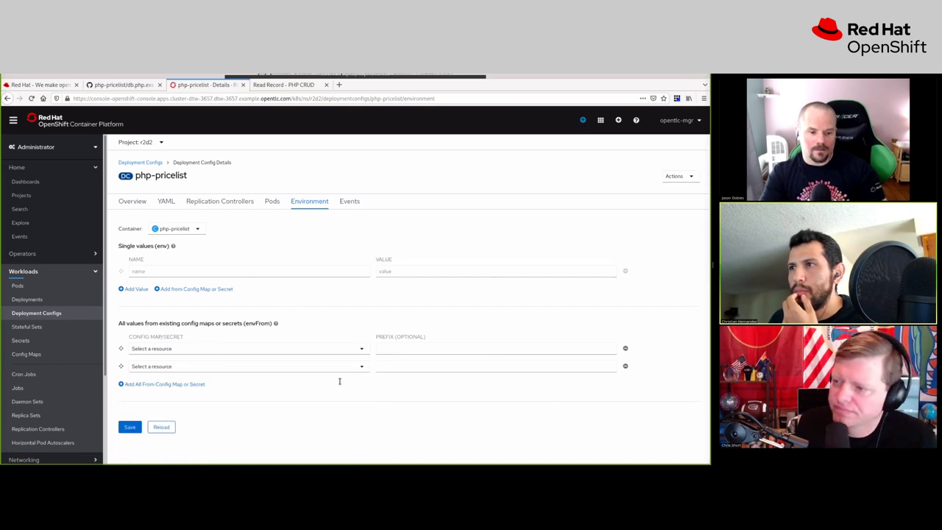
pyautogui.click(624, 366)
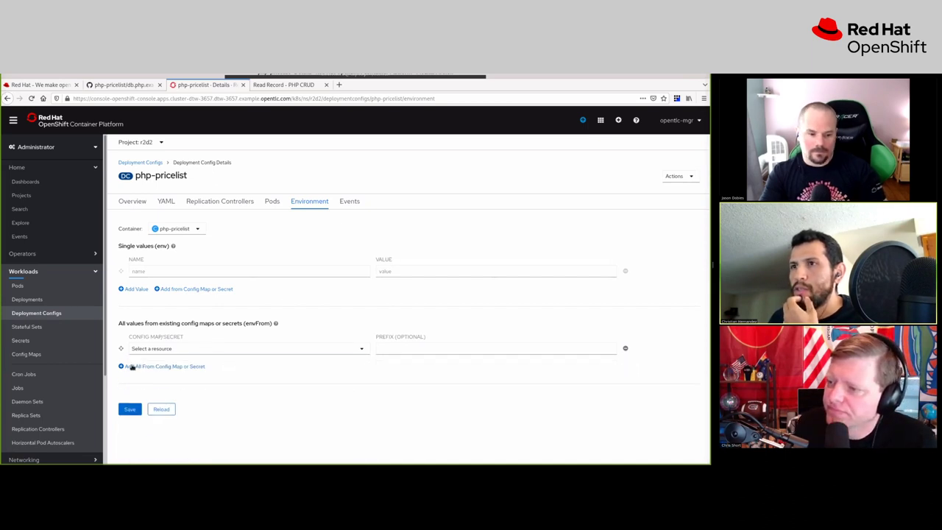
pyautogui.click(123, 367)
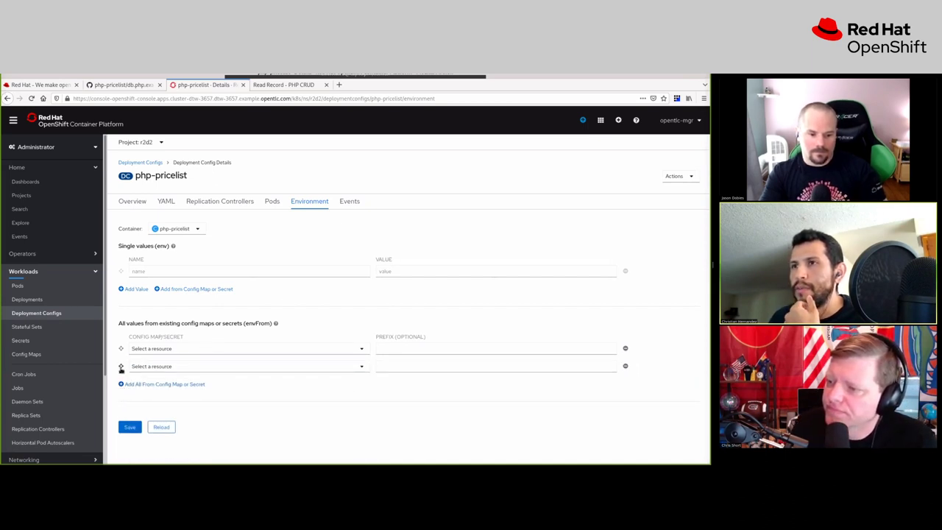
pyautogui.click(625, 366)
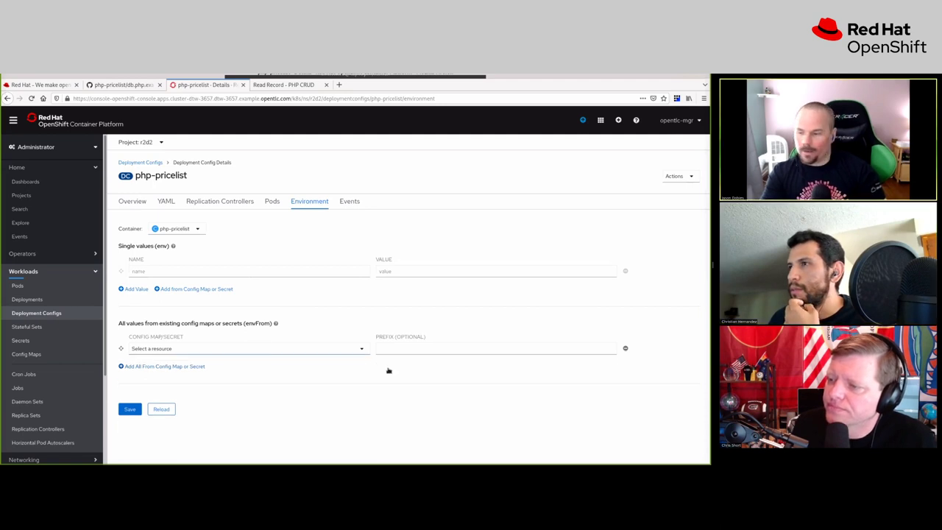
# - Choose pricelist-config as the source for all environment values, trying the prefix /data and clearing it again
pyautogui.click(241, 350)
pyautogui.click(189, 435)
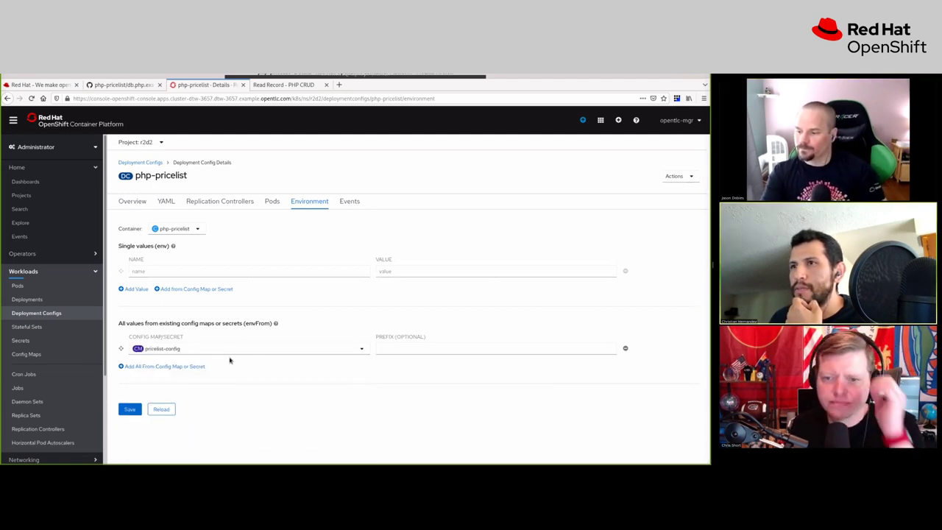
pyautogui.click(409, 349)
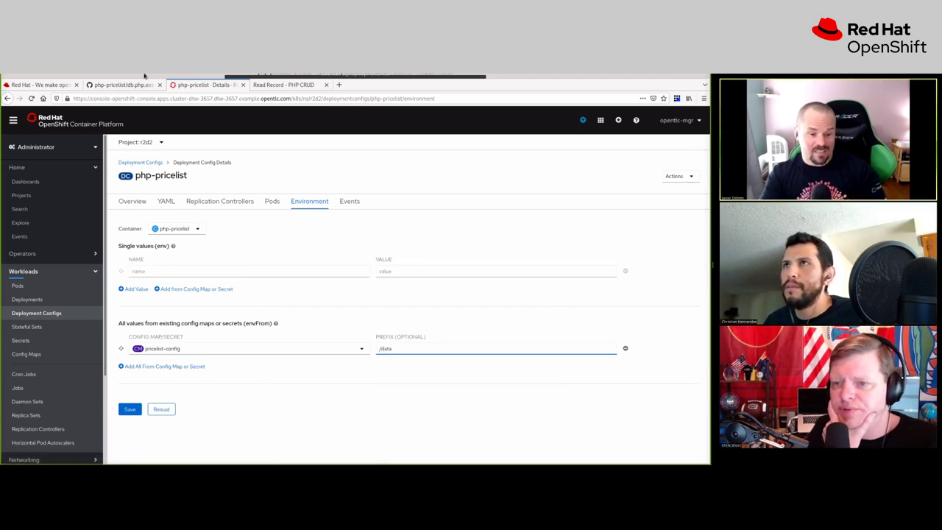
pyautogui.moveTo(412, 343); pyautogui.dragTo(336, 336)
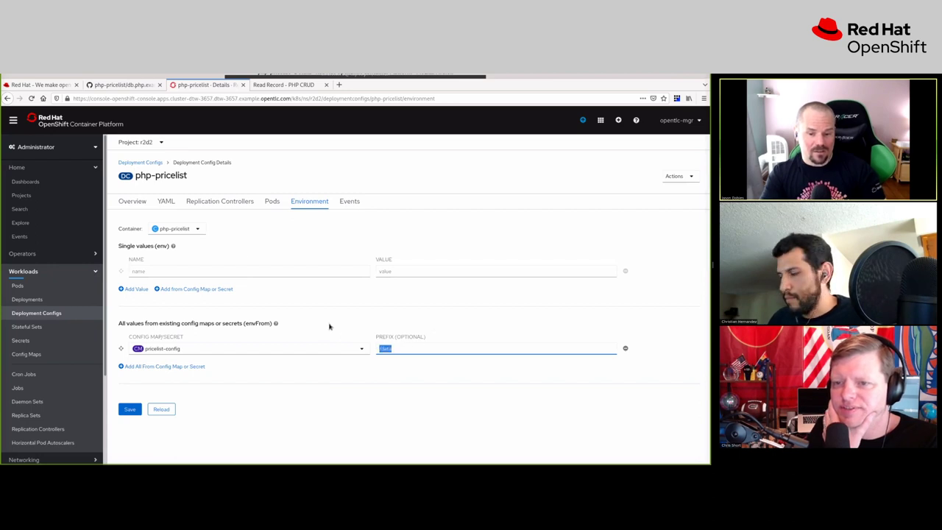
pyautogui.press('BackSpace')
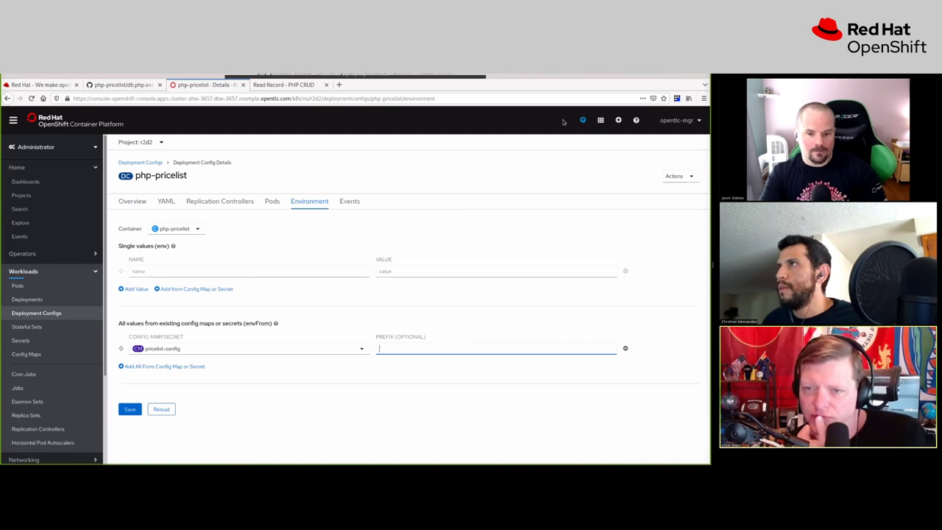
# - Request the login command for the command-line client and sign in with the saved username and the account password
pyautogui.click(671, 120)
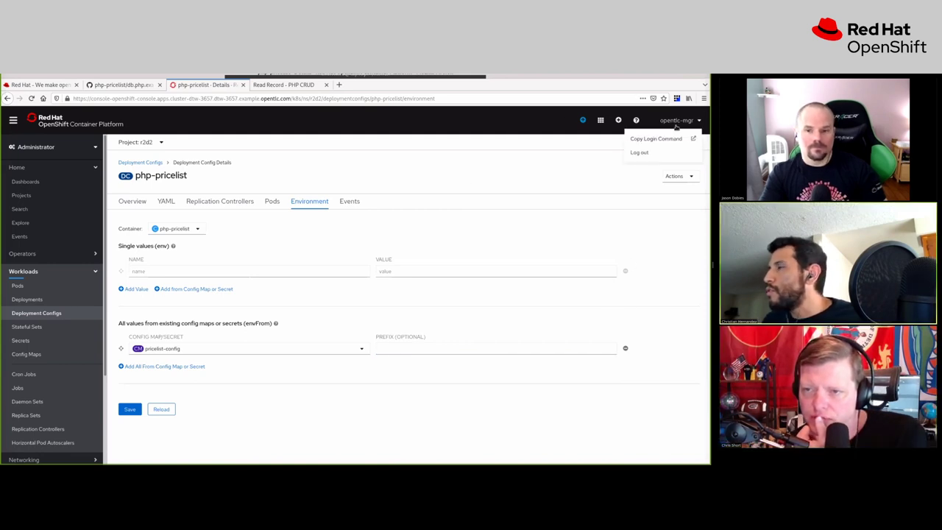
pyautogui.click(637, 139)
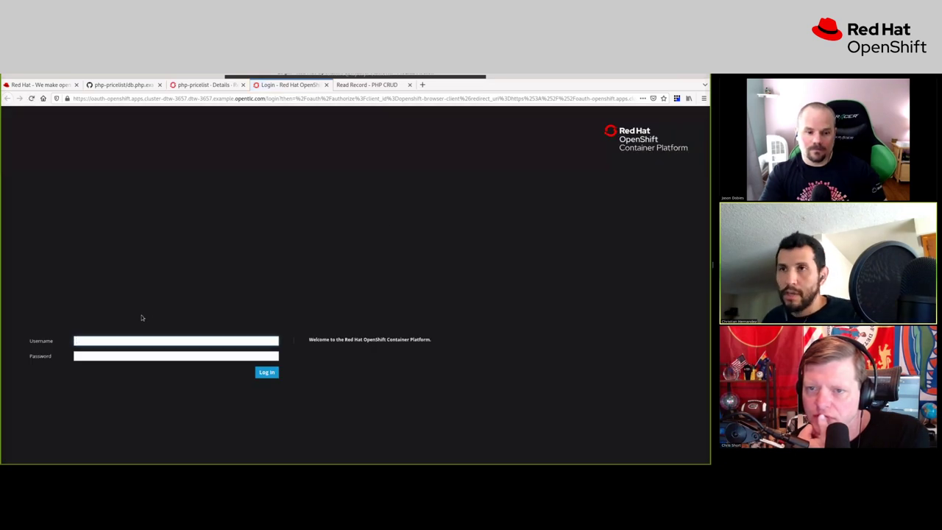
pyautogui.press('Down')
pyautogui.press('Return')
pyautogui.press('Tab')
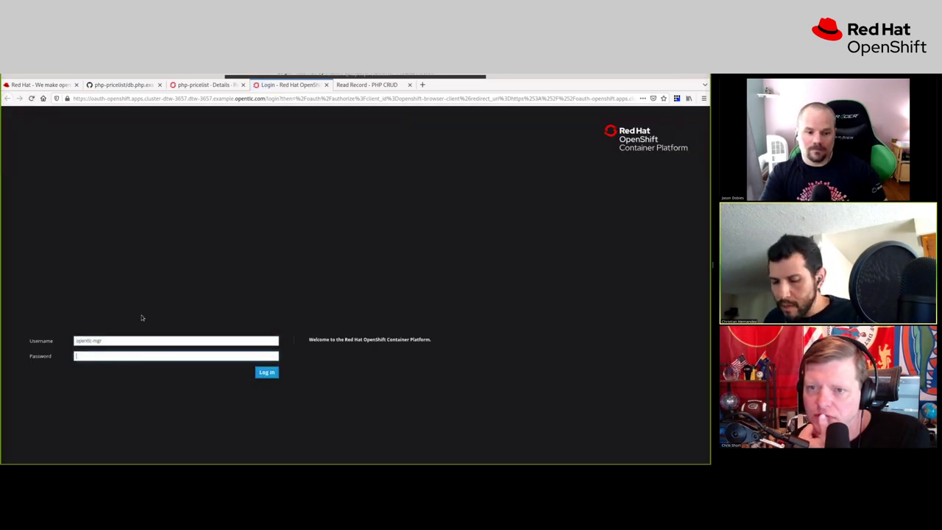
pyautogui.write('•••••')
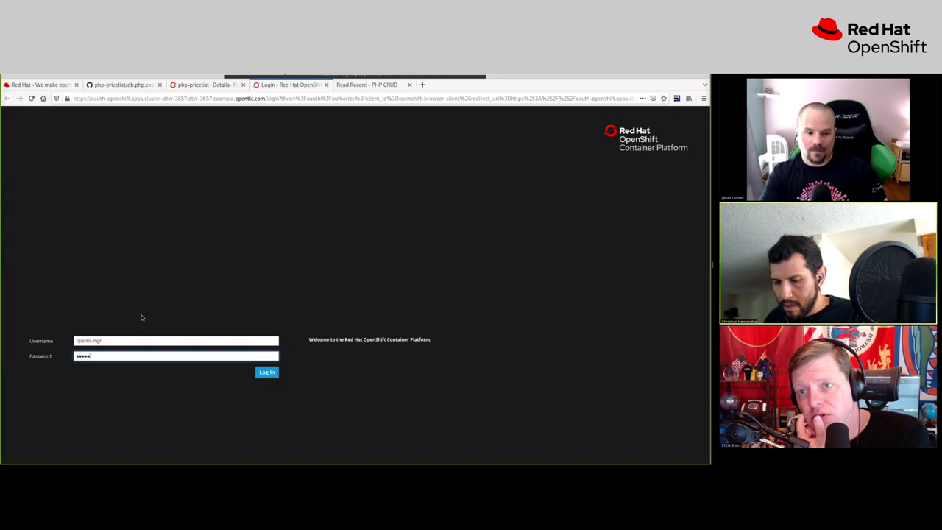
pyautogui.write('••')
pyautogui.press('Return')
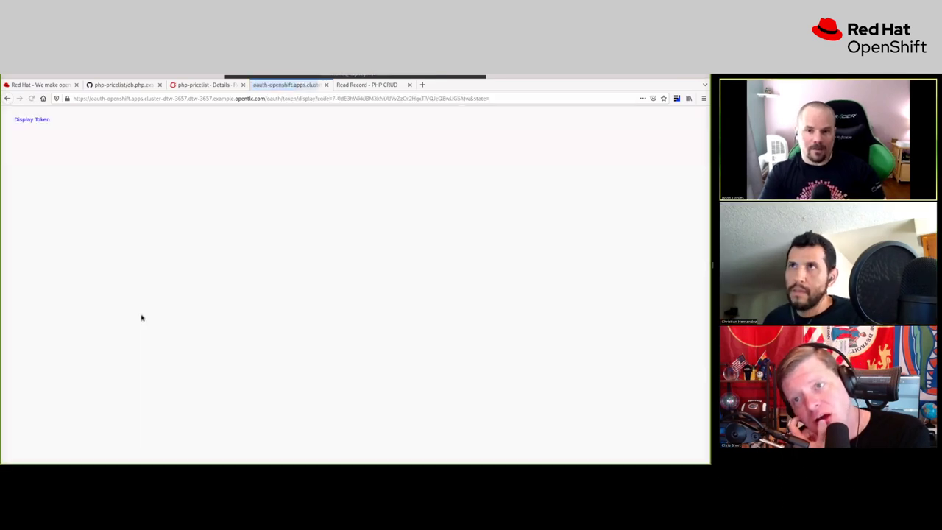
# - Display the API token, copy the full oc login command, and close the token page
pyautogui.click(22, 121)
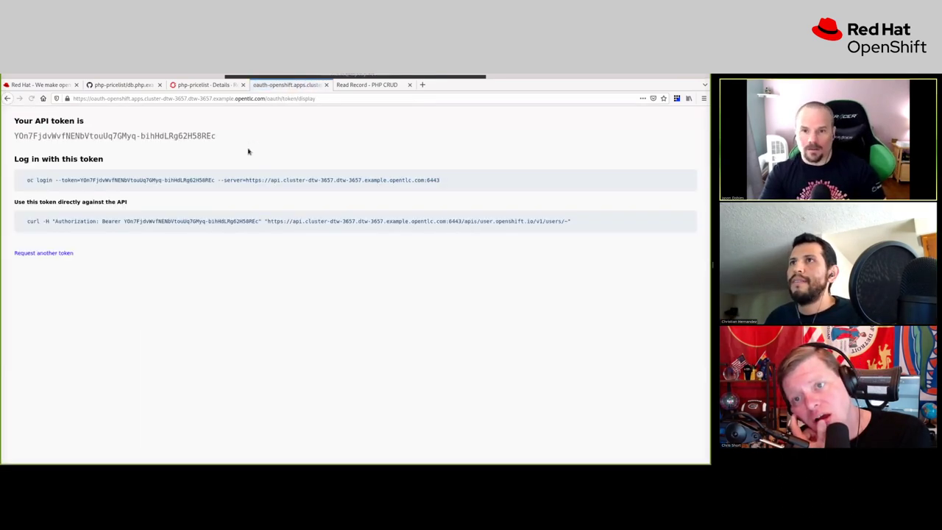
pyautogui.moveTo(461, 183); pyautogui.dragTo(26, 177)
pyautogui.hotkey('ctrl', 'c')
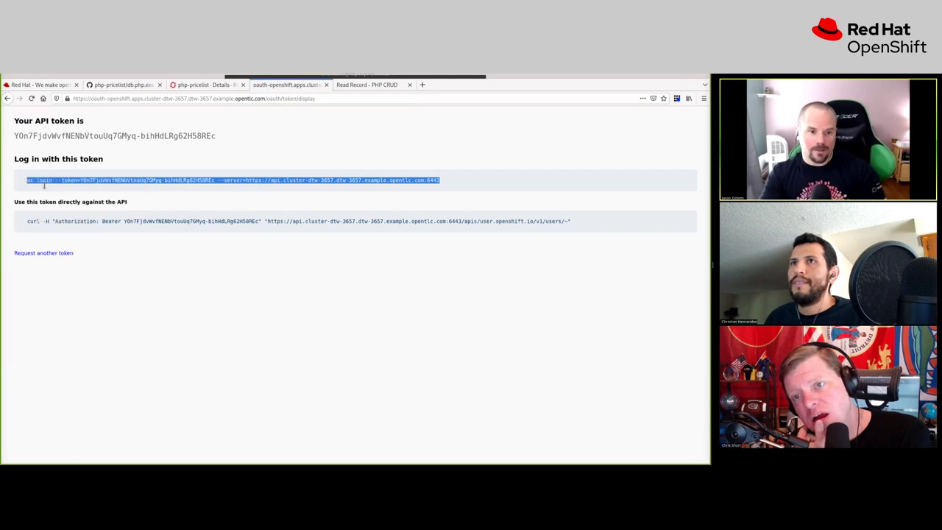
pyautogui.click(326, 84)
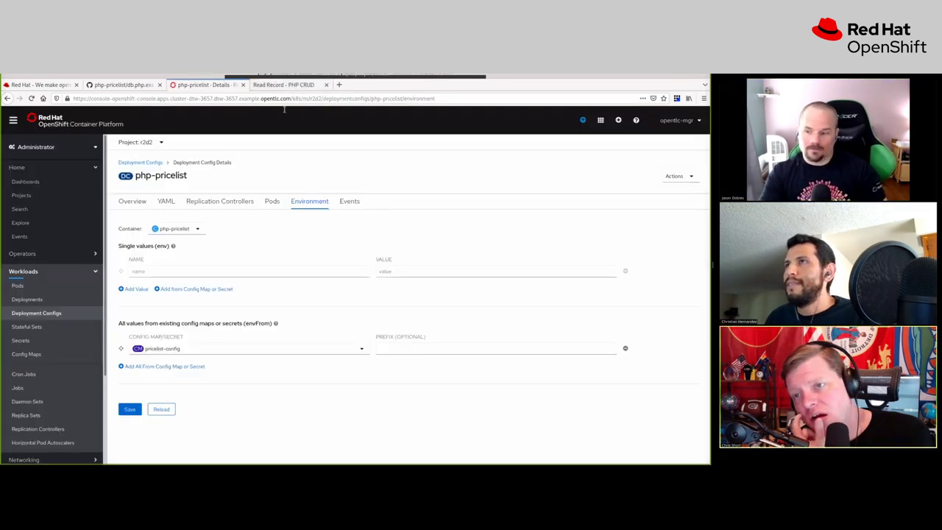
# - Switch to the terminal, run the copied oc login command with its token, accept insecure connections, and clear the screen
pyautogui.hotkey('alt', 'Tab')
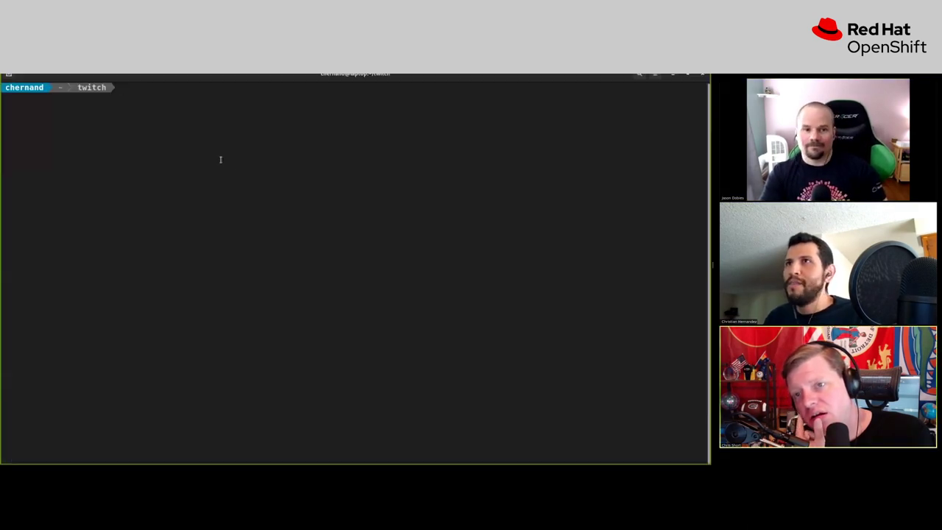
pyautogui.rightClick(243, 145)
pyautogui.click(279, 168)
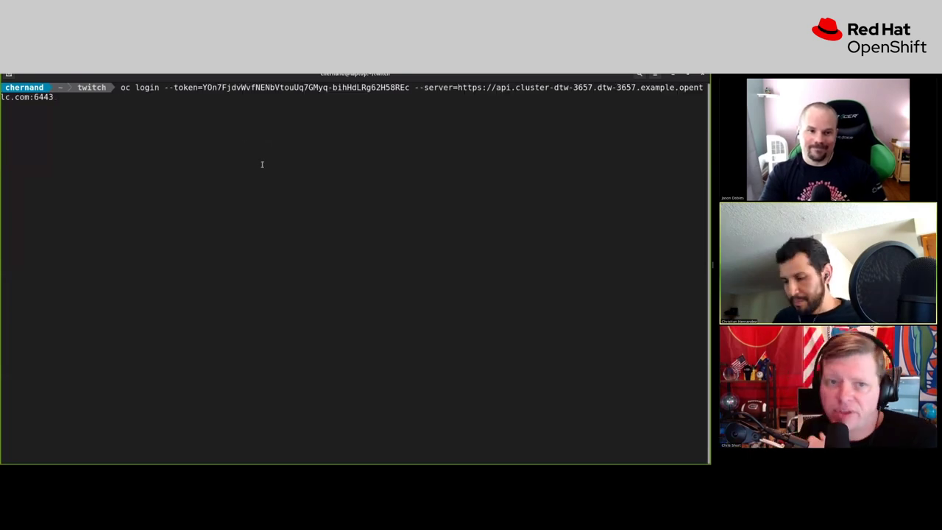
pyautogui.press('Return')
pyautogui.write('y')
pyautogui.press('Return')
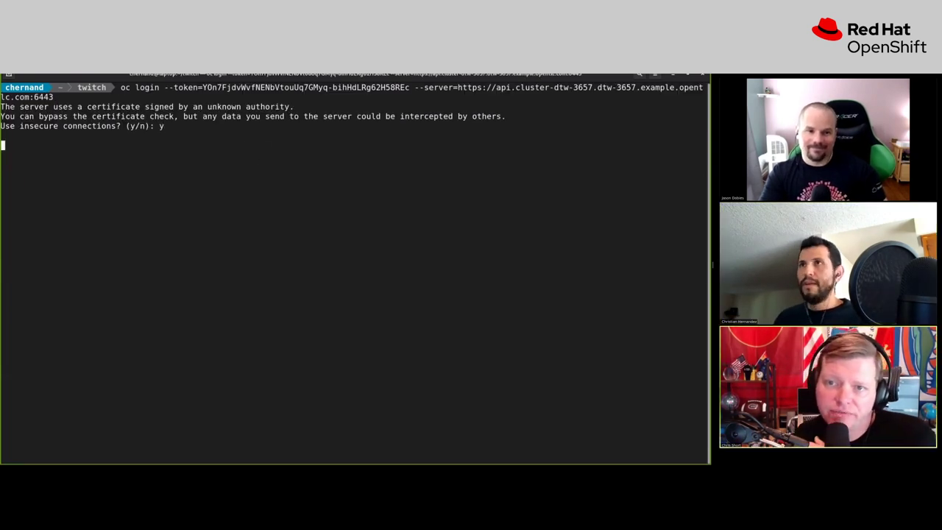
pyautogui.hotkey('ctrl', 'l')
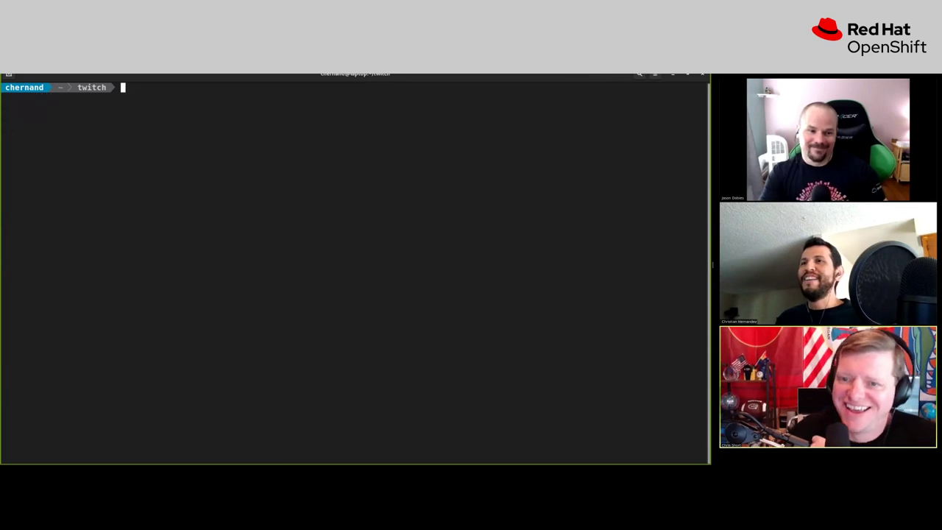
# - Switch the oc client to the r2d2 project with oc project r2d2
pyautogui.write('oc project ')
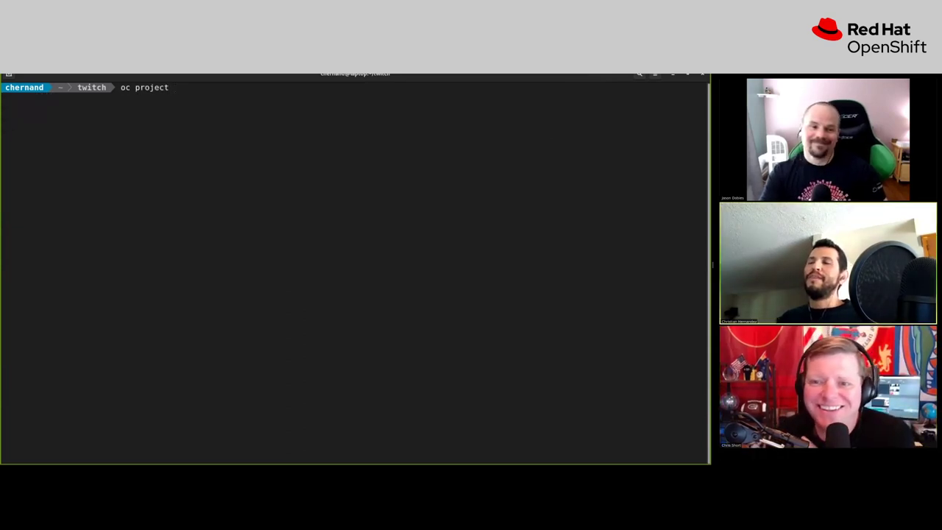
pyautogui.write('r2')
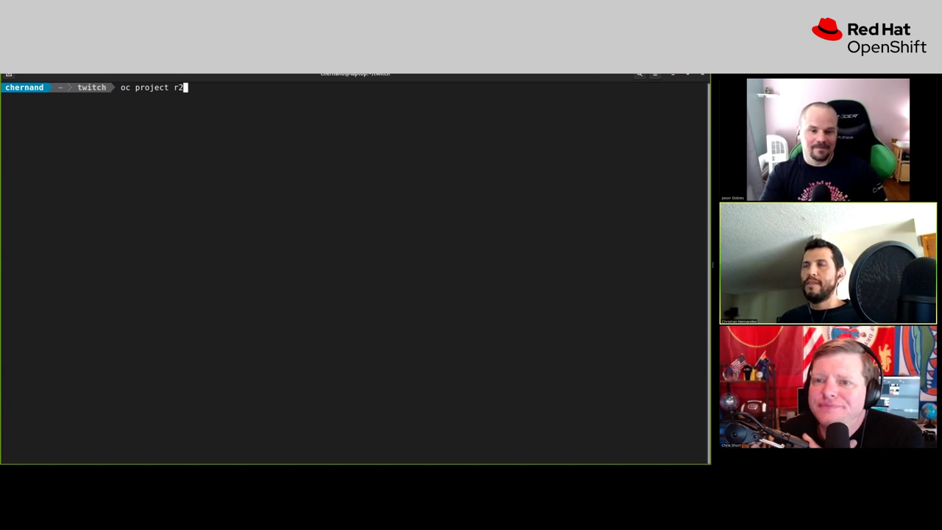
pyautogui.write('d2')
pyautogui.press('Return')
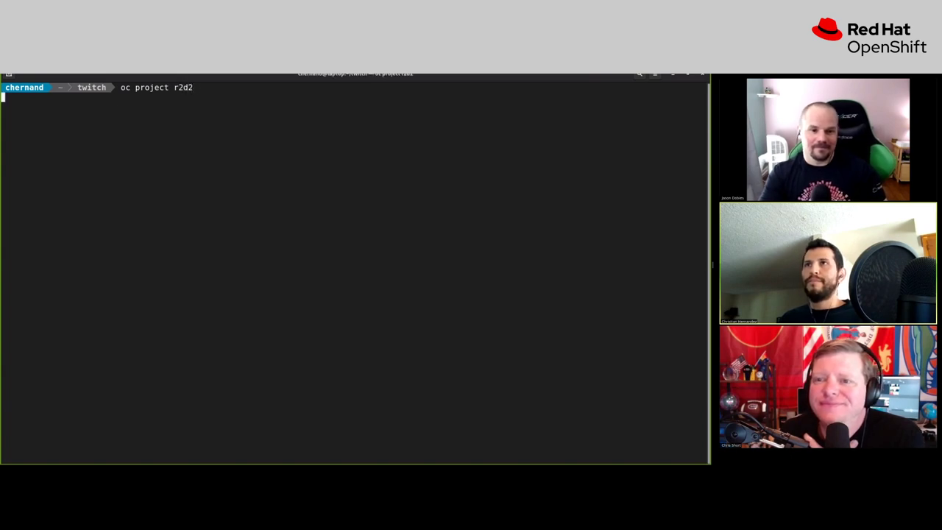
pyautogui.press('Return')
pyautogui.press('Return')
pyautogui.press('Return')
# - Show the help for oc set volume and examine its usage examples and options for adding a volume
pyautogui.write('oc')
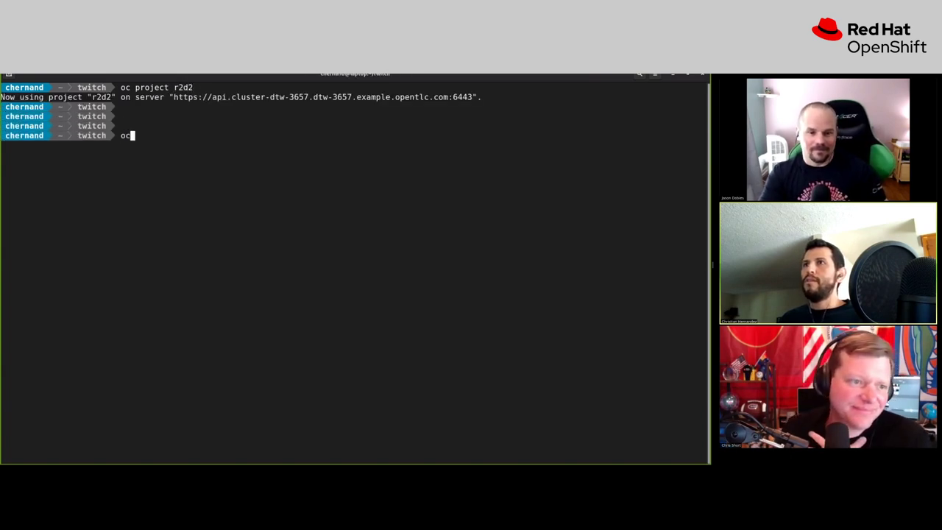
pyautogui.write(' get sv')
pyautogui.press('BackSpace')
pyautogui.press('BackSpace')
pyautogui.press('BackSpace')
pyautogui.press('BackSpace')
pyautogui.press('BackSpace')
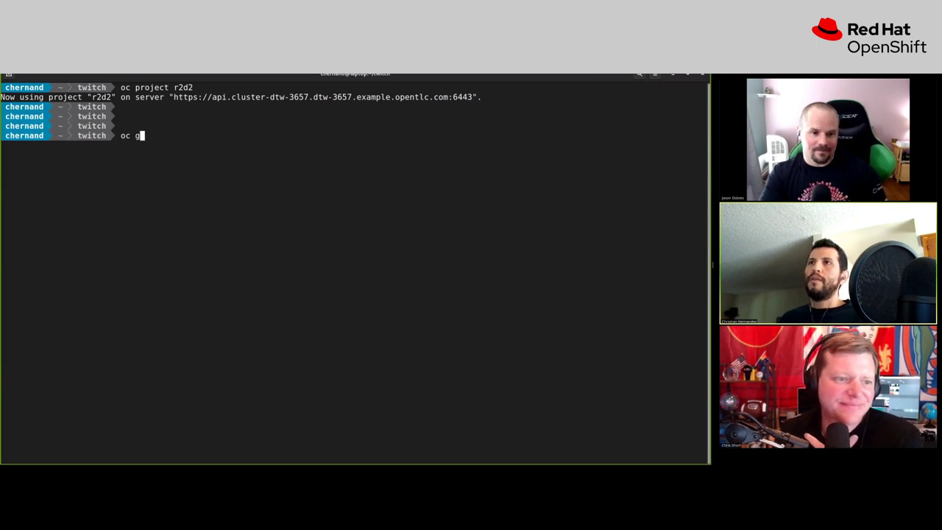
pyautogui.press('BackSpace')
pyautogui.write('set volume')
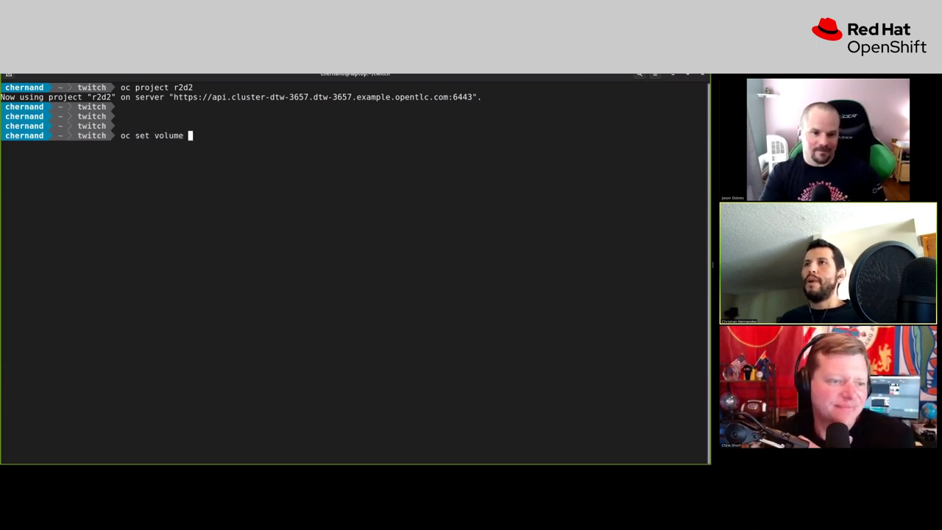
pyautogui.press('Return')
pyautogui.press('Up')
pyautogui.write('-h')
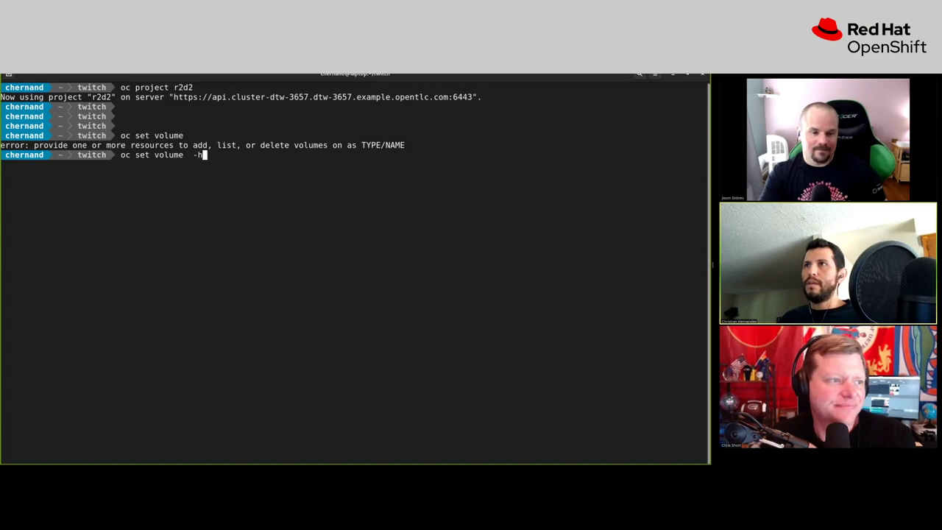
pyautogui.press('Return')
pyautogui.scroll(5, 309, 276)
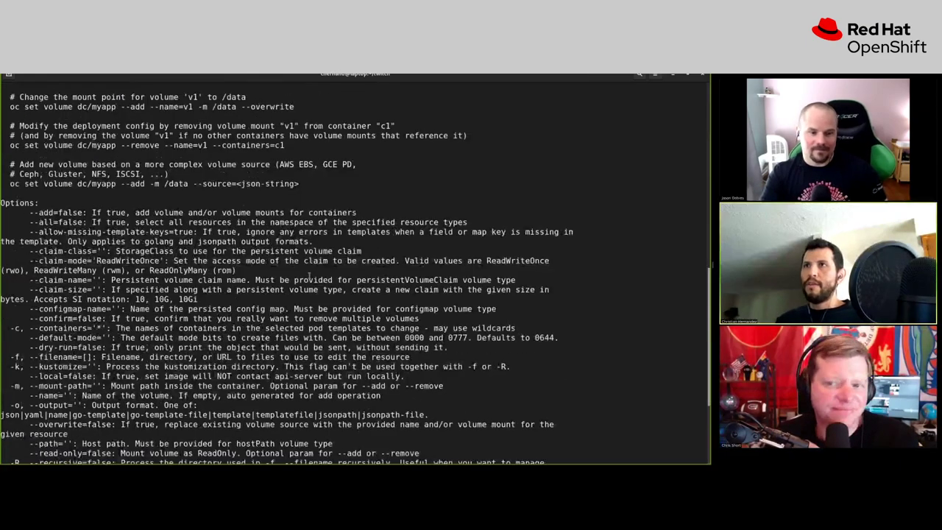
pyautogui.scroll(7, 309, 276)
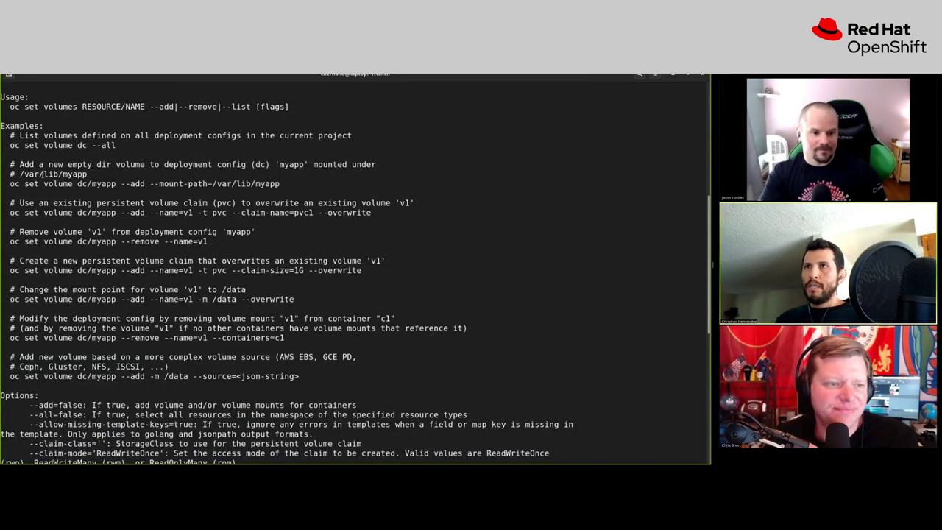
pyautogui.moveTo(9, 183); pyautogui.dragTo(43, 183)
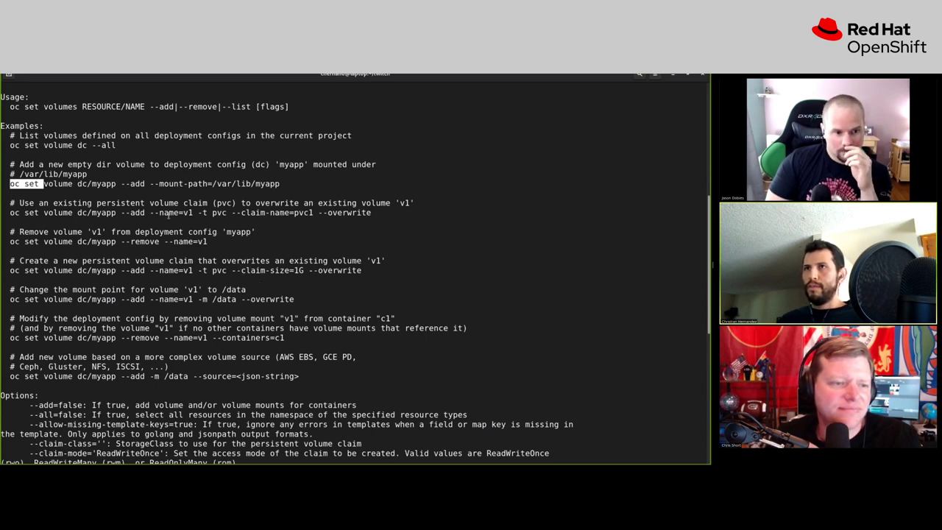
pyautogui.scroll(-12, 14, 215)
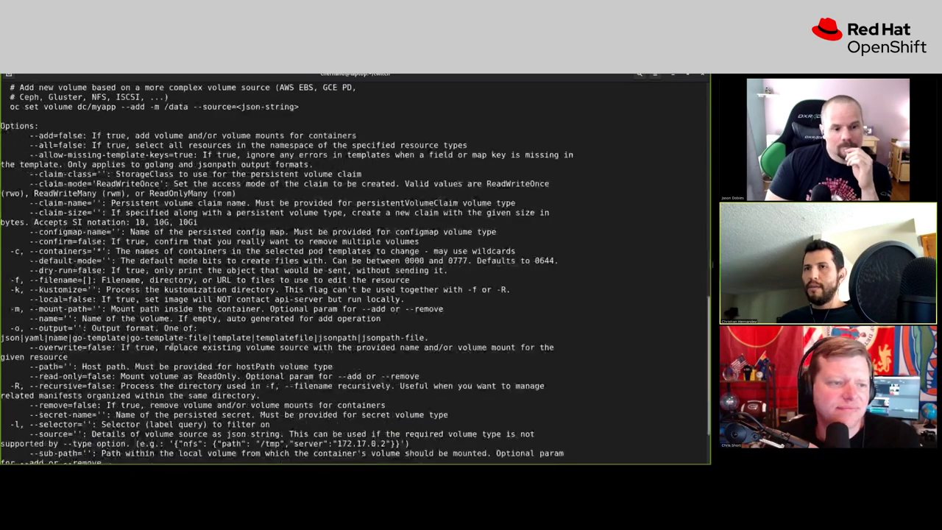
# - Begin the command oc set volumes dc/php-pricelist, checking the deployment config's name in the web console
pyautogui.write('oc ')
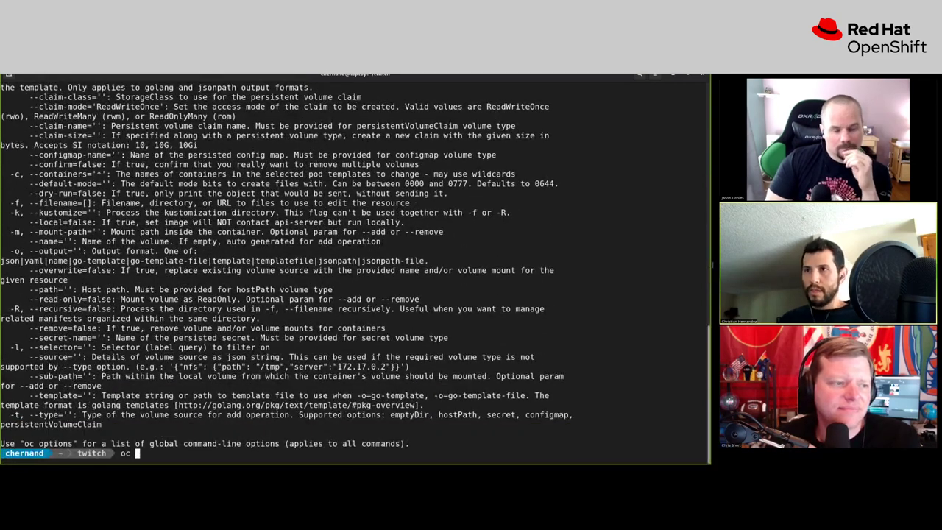
pyautogui.write('set volumes')
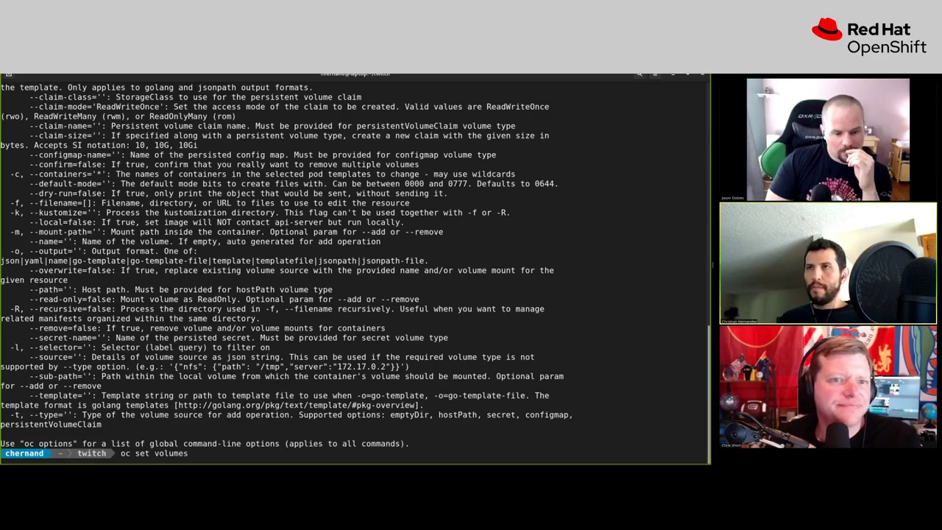
pyautogui.scroll(3, 354, 269)
pyautogui.scroll(10, 120, 329)
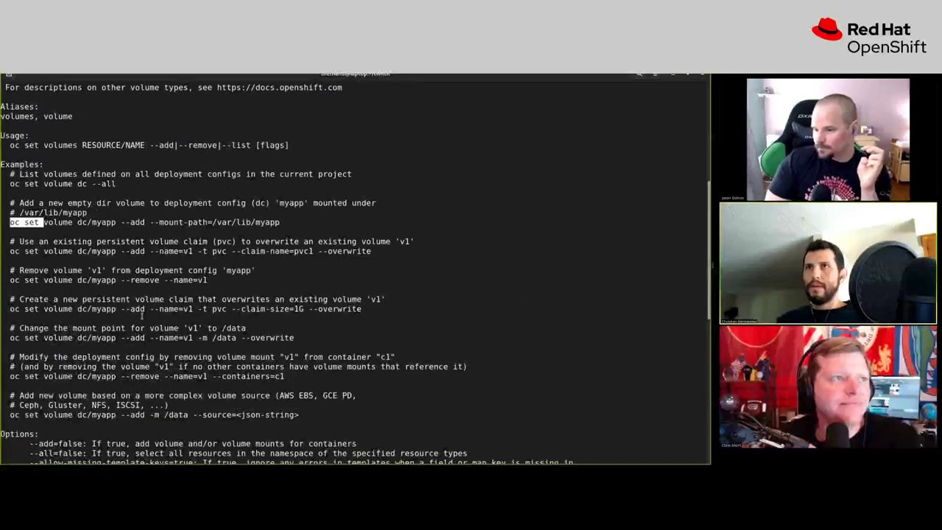
pyautogui.scroll(-10, 170, 299)
pyautogui.write('s dc/')
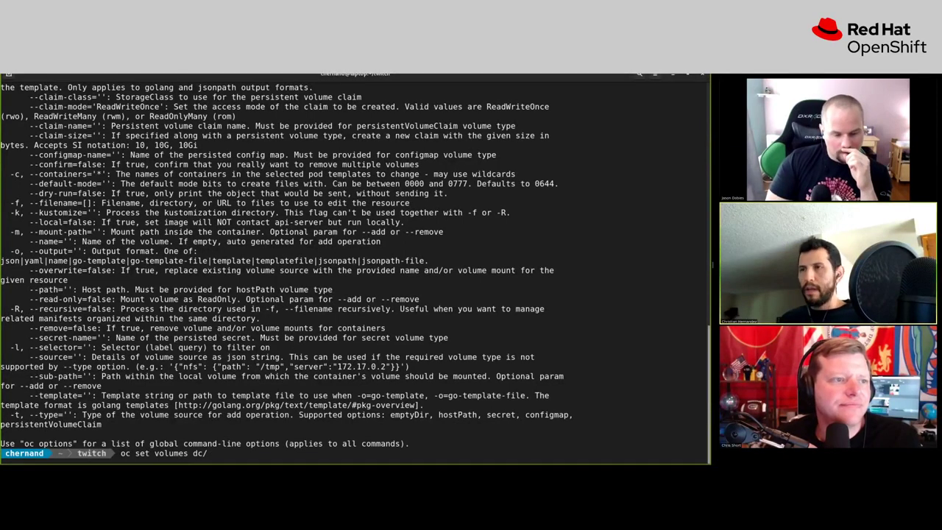
pyautogui.hotkey('alt', 'Tab')
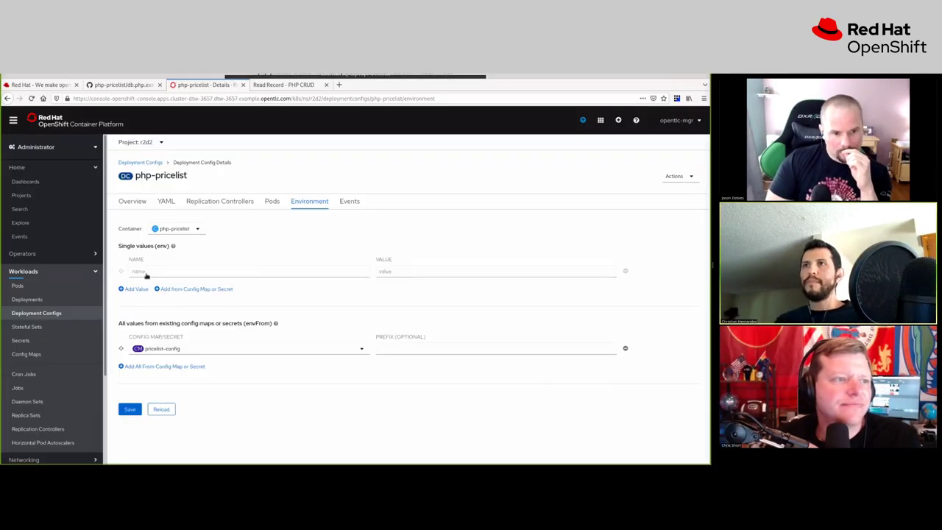
pyautogui.hotkey('alt', 'Tab')
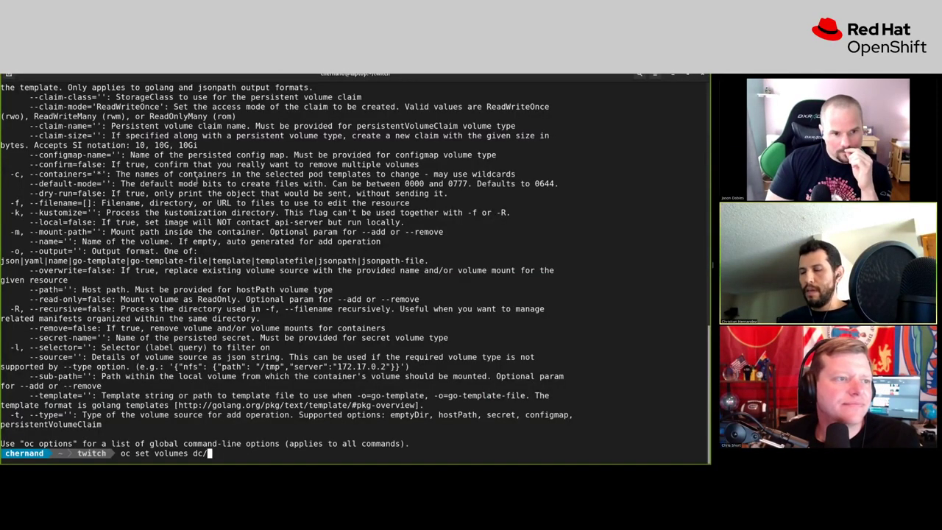
pyautogui.write('/php-pricelist')
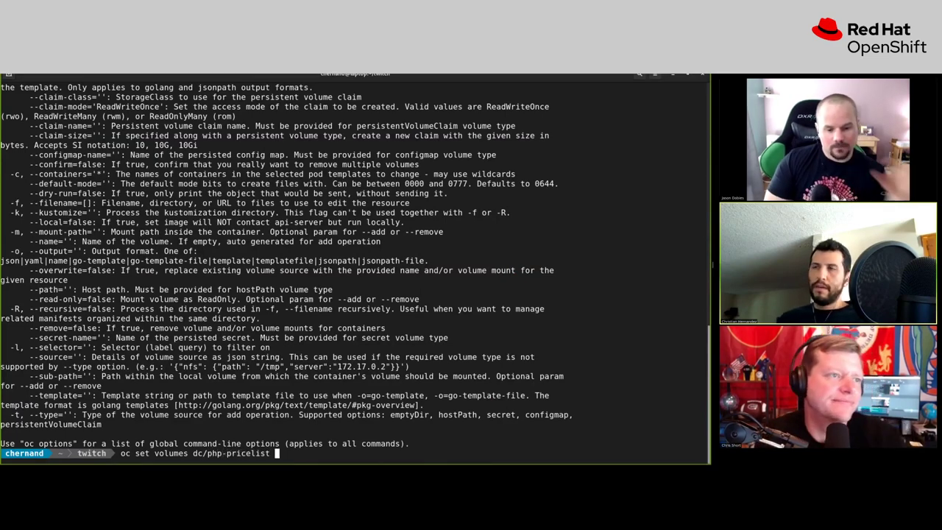
# - Add the options --add -t configmap to the unfinished oc set volumes command, consulting the help's examples and supported volume types
pyautogui.scroll(11, 193, 227)
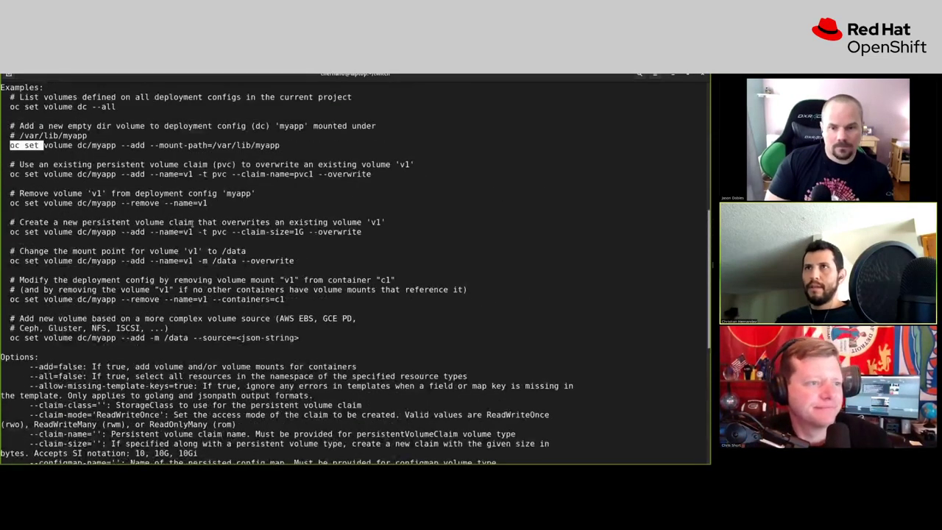
pyautogui.scroll(-11, 195, 222)
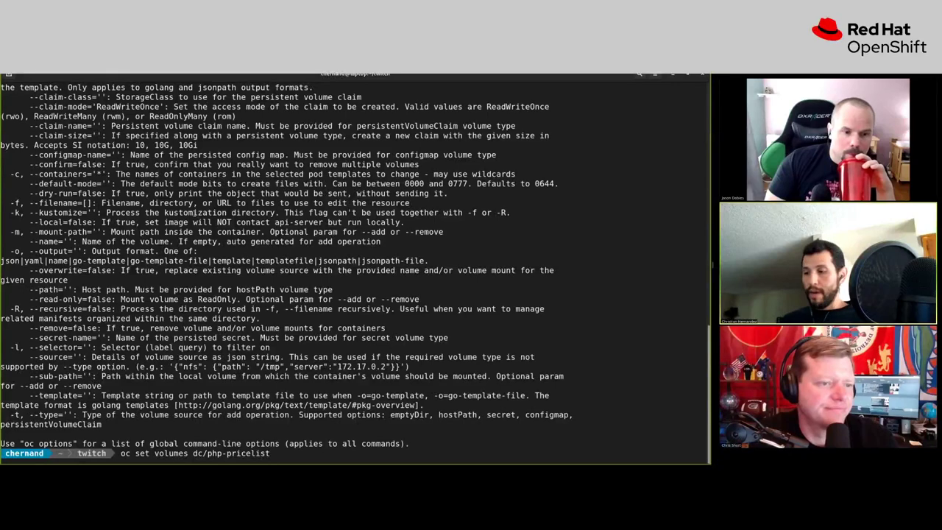
pyautogui.write('--add')
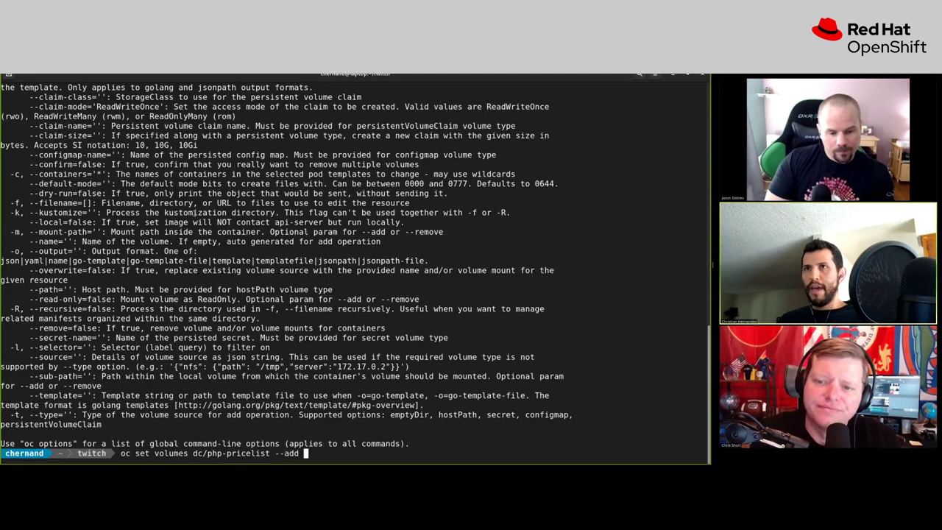
pyautogui.scroll(8, 301, 210)
pyautogui.scroll(4, 301, 211)
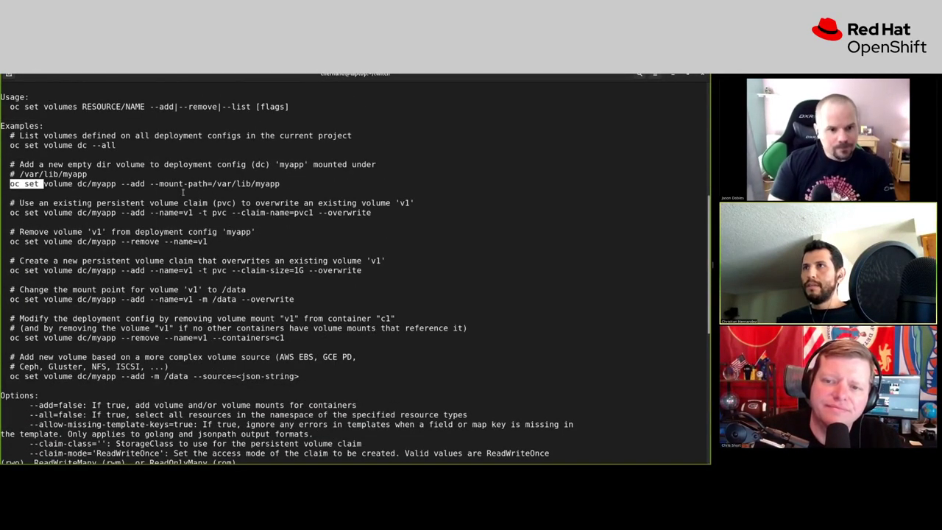
pyautogui.scroll(-13, 224, 214)
pyautogui.write('-t')
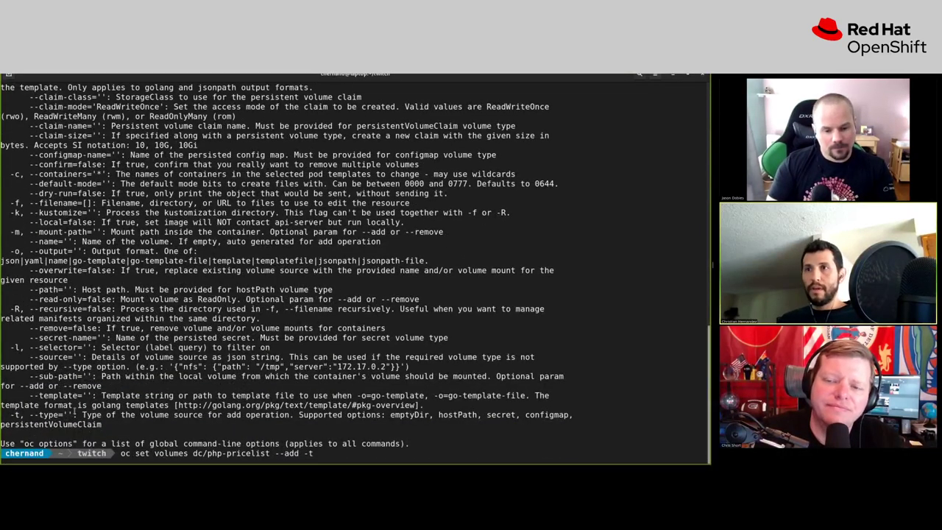
pyautogui.doubleClick(549, 415)
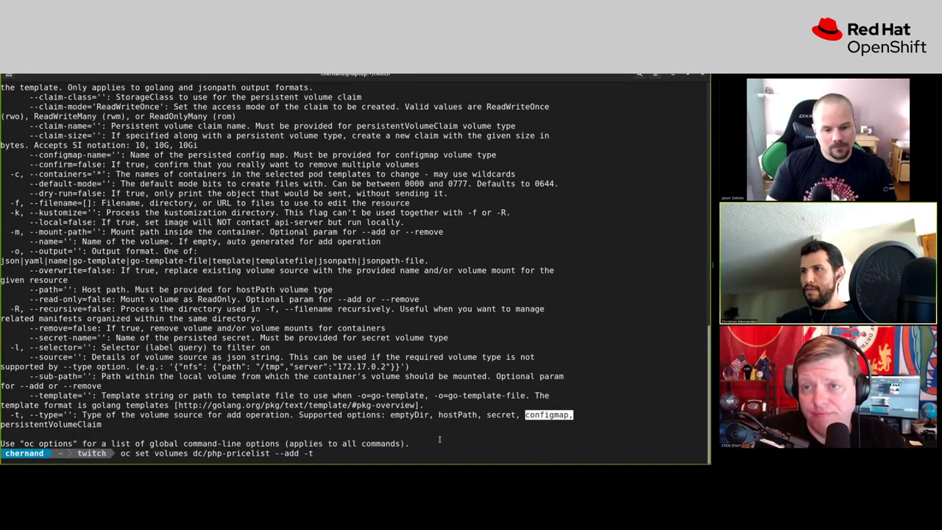
pyautogui.write('configmap,')
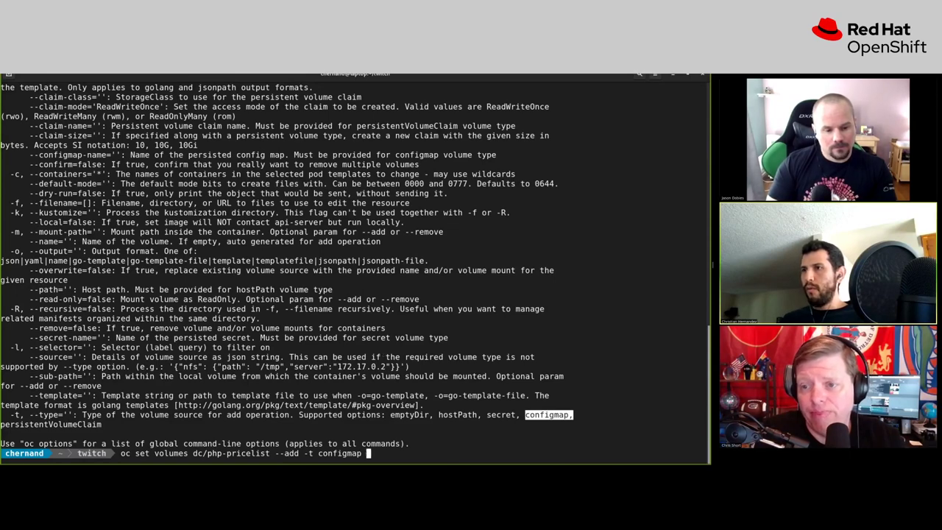
# - Switch to the browser and examine config/database.php in the php-pricelist GitHub repository for the path of the database config file
pyautogui.scroll(12, 349, 333)
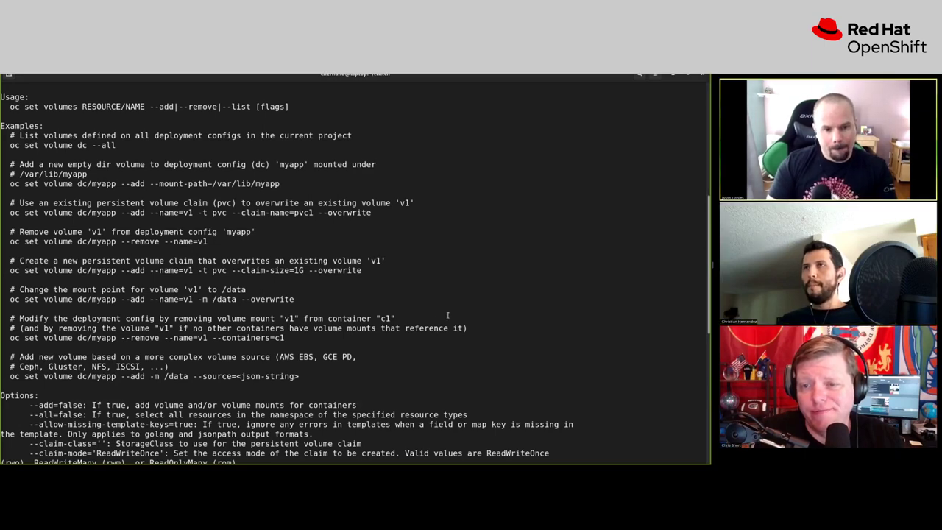
pyautogui.hotkey('alt', 'Tab')
pyautogui.hotkey('ctrl', 'pageup')
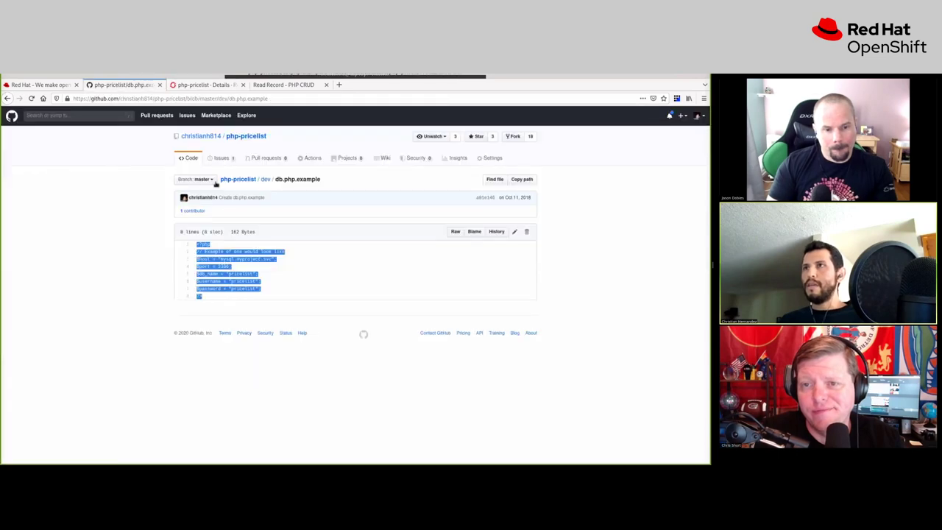
pyautogui.click(247, 185)
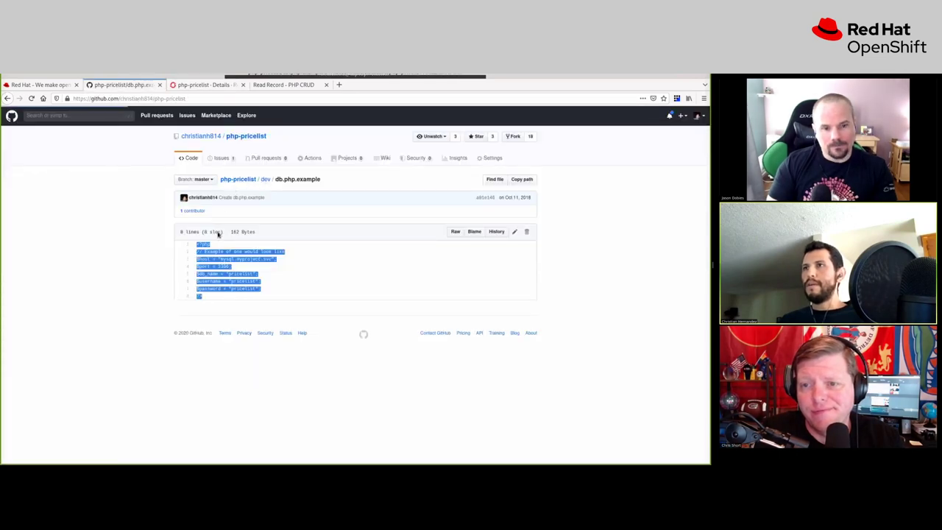
pyautogui.click(196, 257)
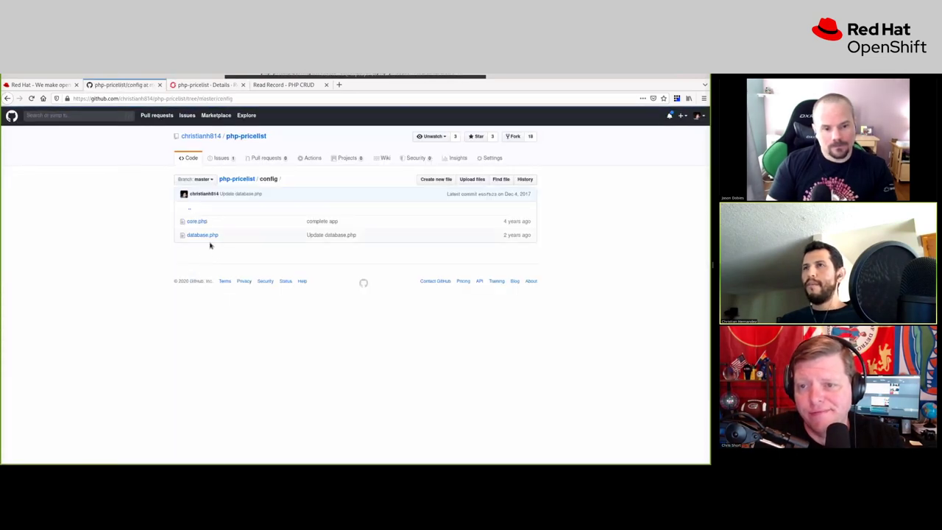
pyautogui.click(208, 235)
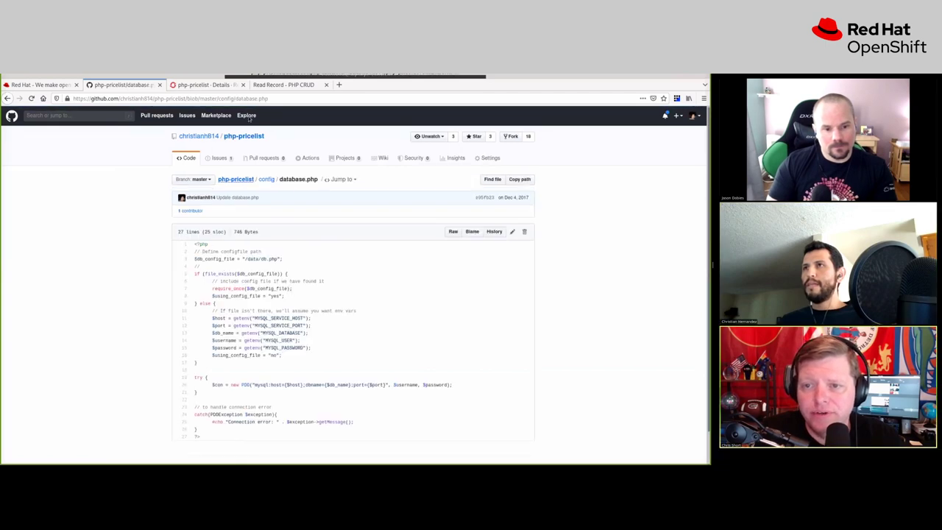
pyautogui.click(210, 85)
pyautogui.click(44, 85)
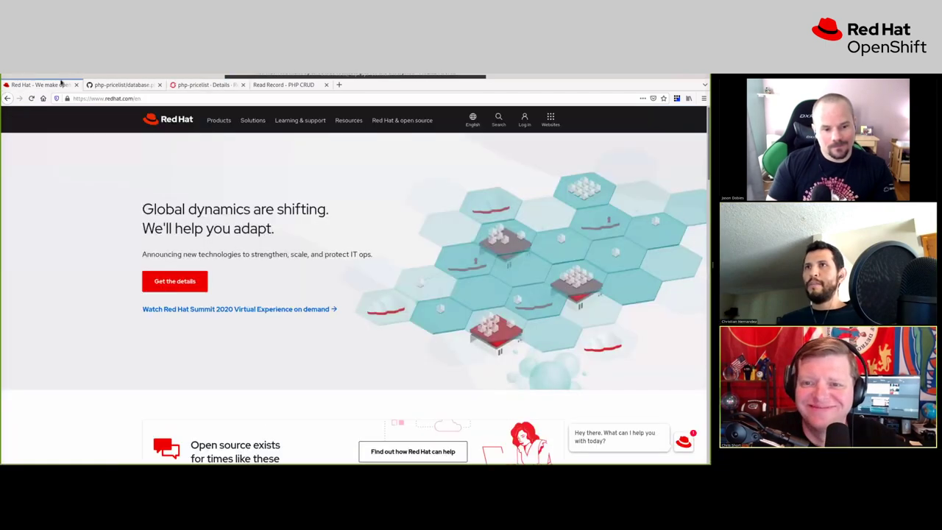
pyautogui.click(202, 84)
pyautogui.click(121, 85)
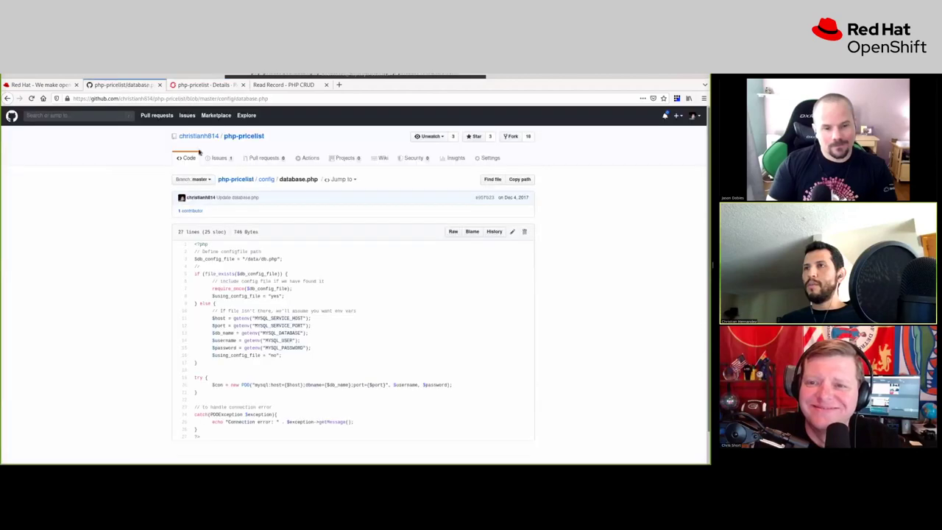
# - Return to the terminal and append --configmap-name=pricelist-config to the command, checking the config map's name in the OpenShift web console
pyautogui.hotkey('alt', 'Tab')
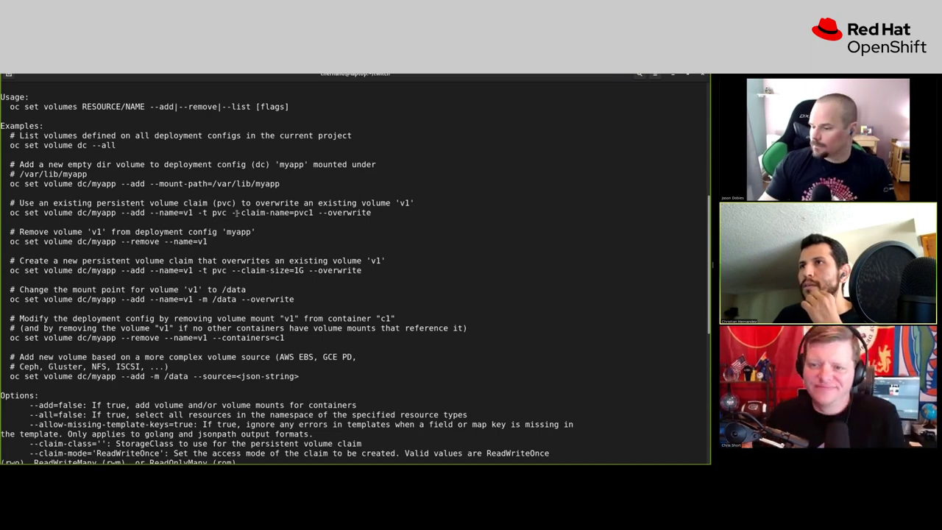
pyautogui.scroll(-12, 403, 261)
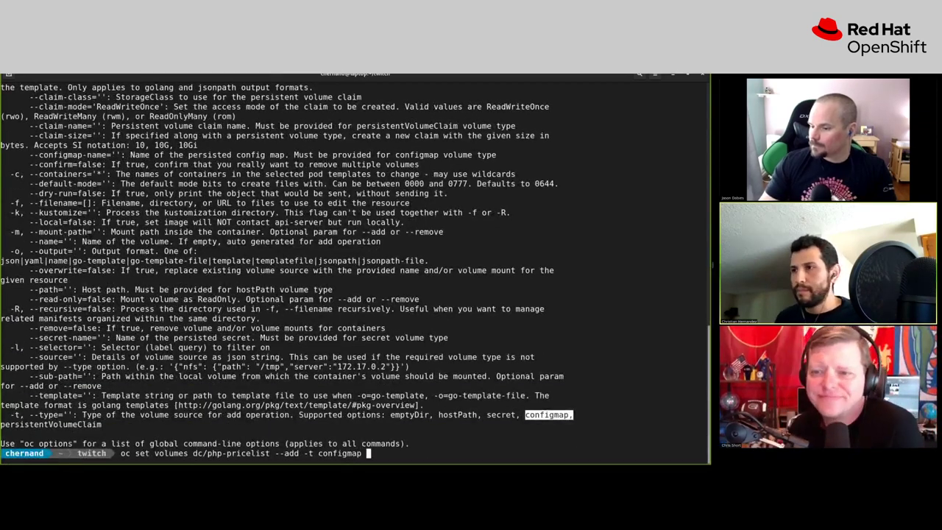
pyautogui.write('--')
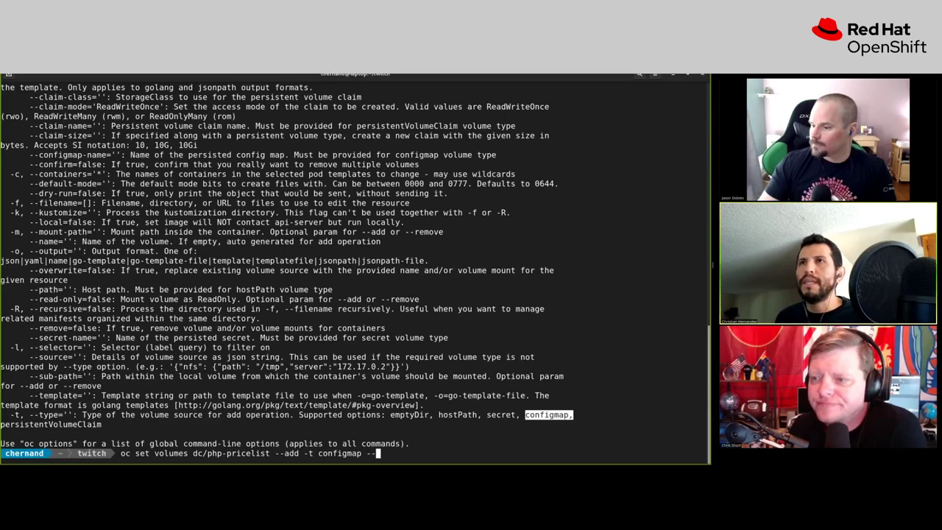
pyautogui.write('conf')
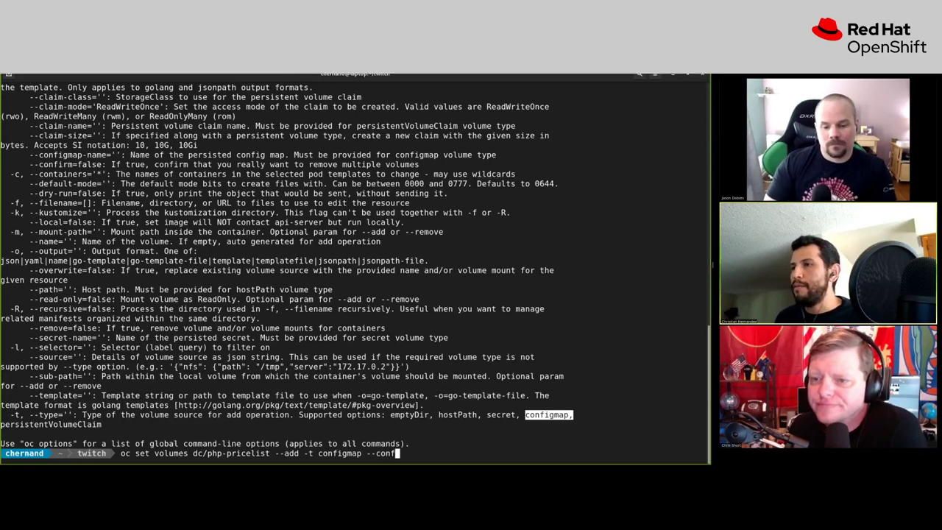
pyautogui.write('ig')
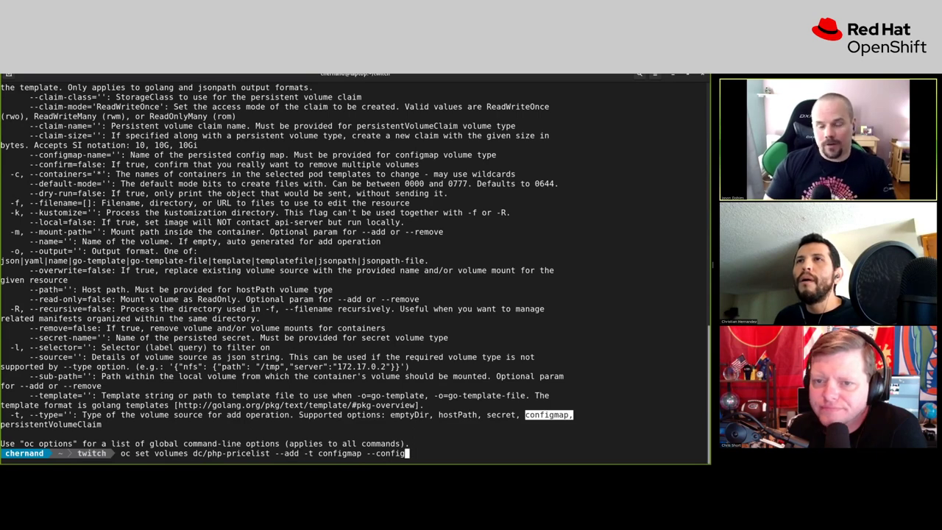
pyautogui.write('map-name=')
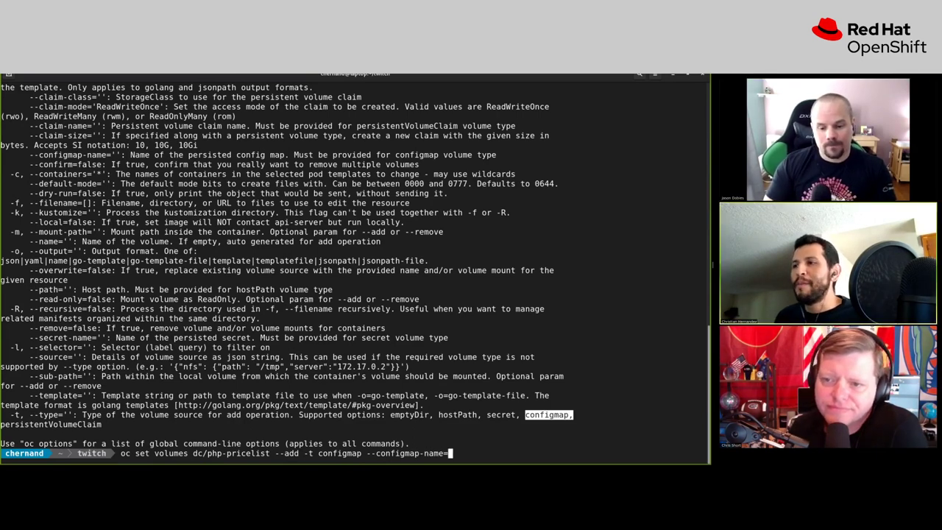
pyautogui.hotkey('alt', 'Tab')
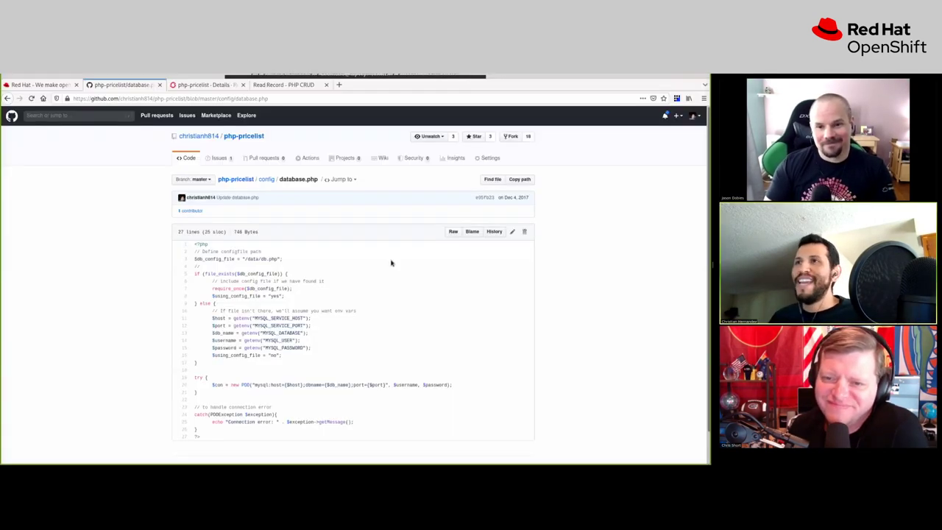
pyautogui.hotkey('ctrl', 'Tab')
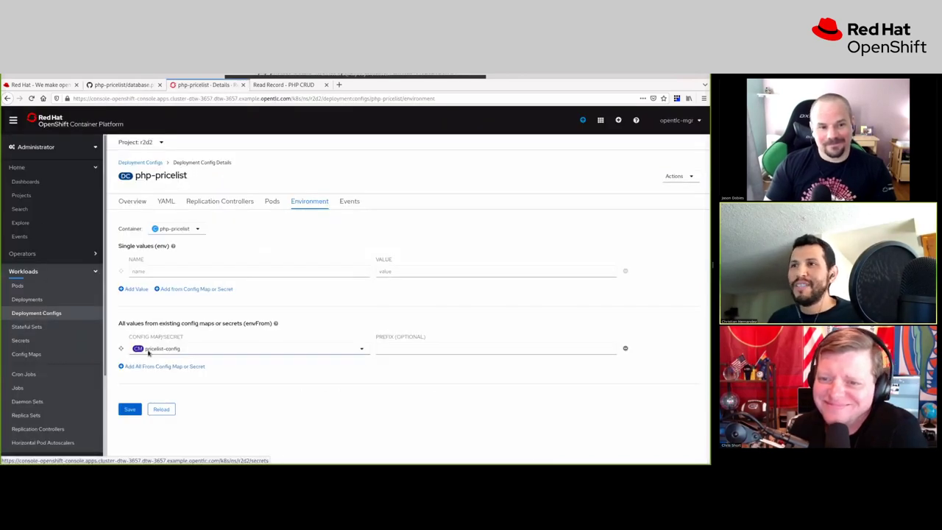
pyautogui.hotkey('alt', 'Tab')
pyautogui.write('p')
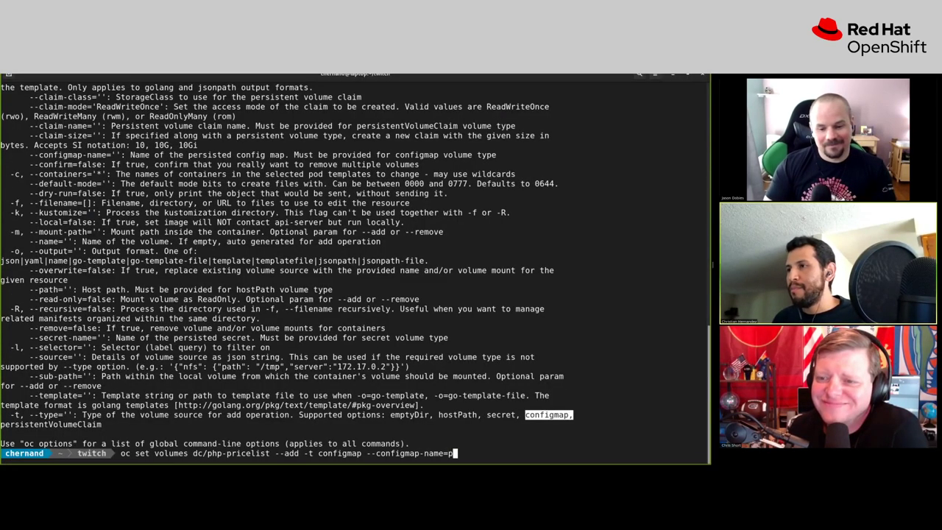
pyautogui.write('ricelist-config')
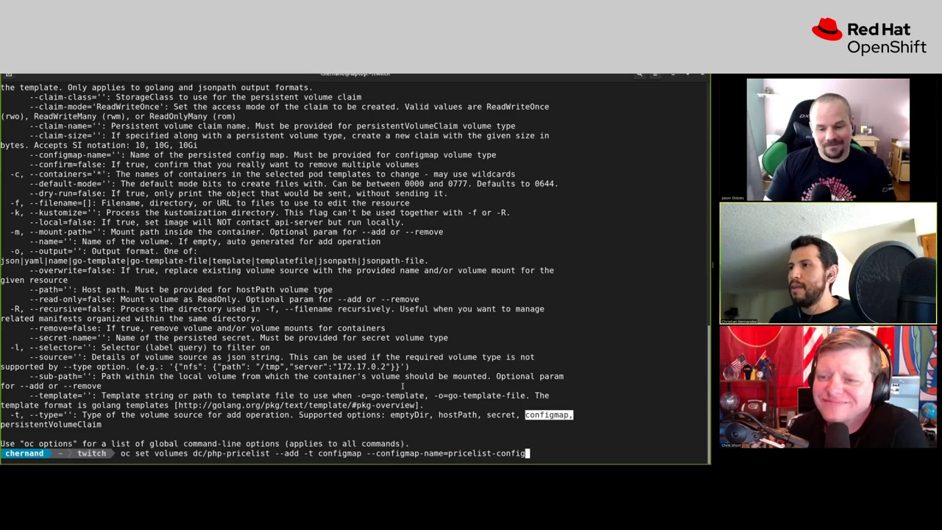
# - Set the volume's mount path with -m /data and run the oc set volumes command
pyautogui.scroll(8, 278, 316)
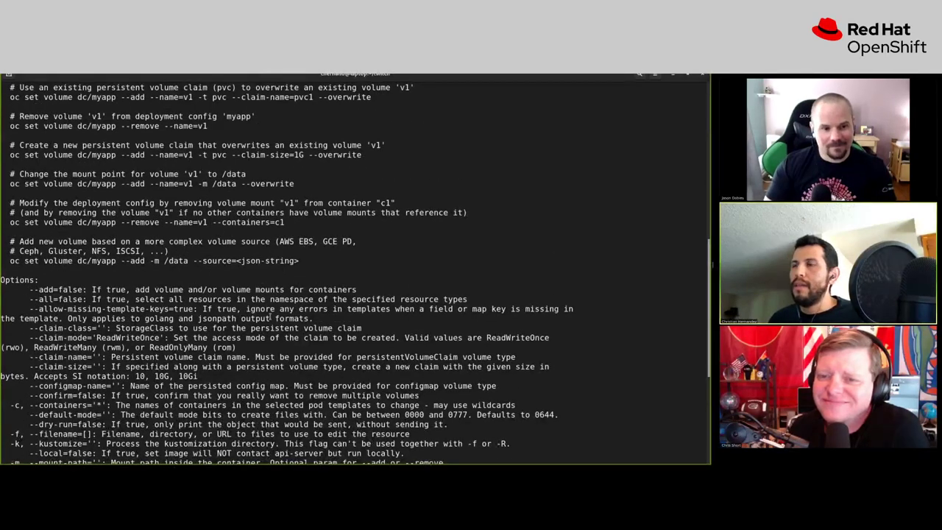
pyautogui.write('-m /data')
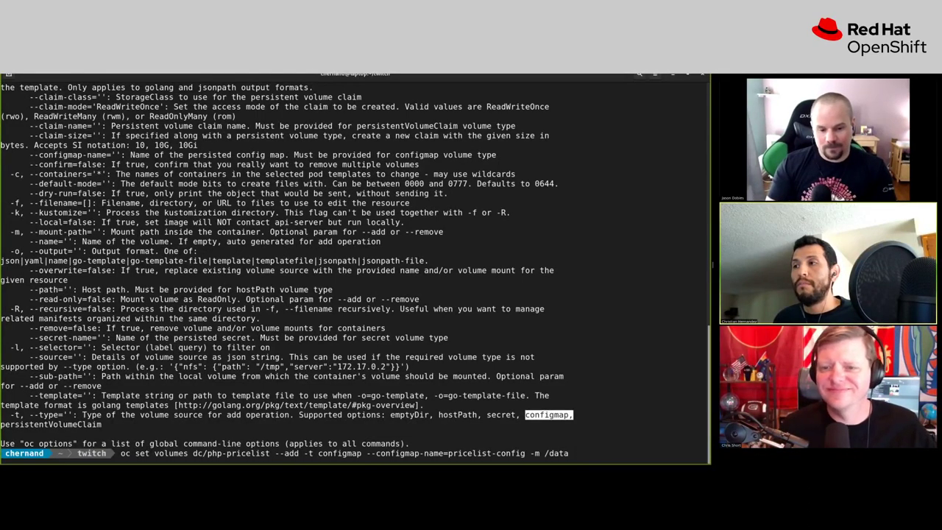
pyautogui.press('Return')
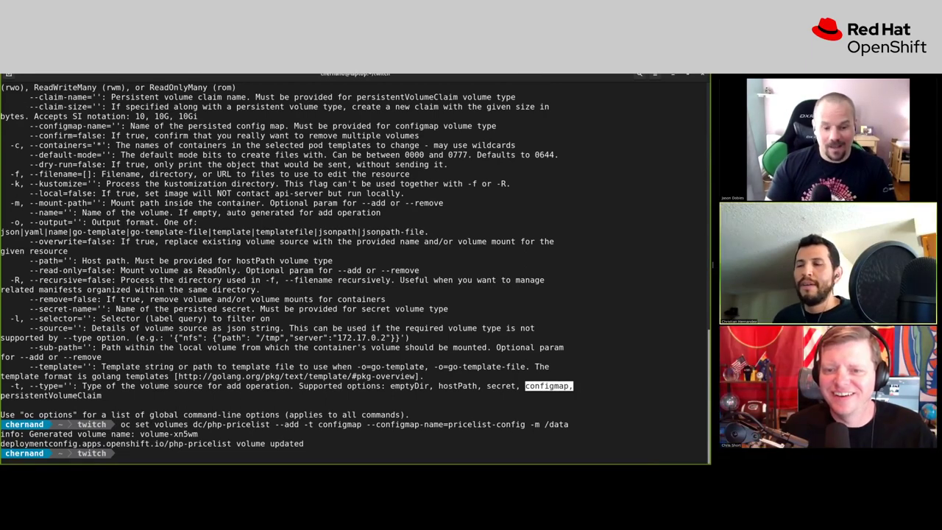
# - Switch to the OpenShift web console and show the r2d2 project's topology in the Developer perspective
pyautogui.hotkey('alt', 'Tab')
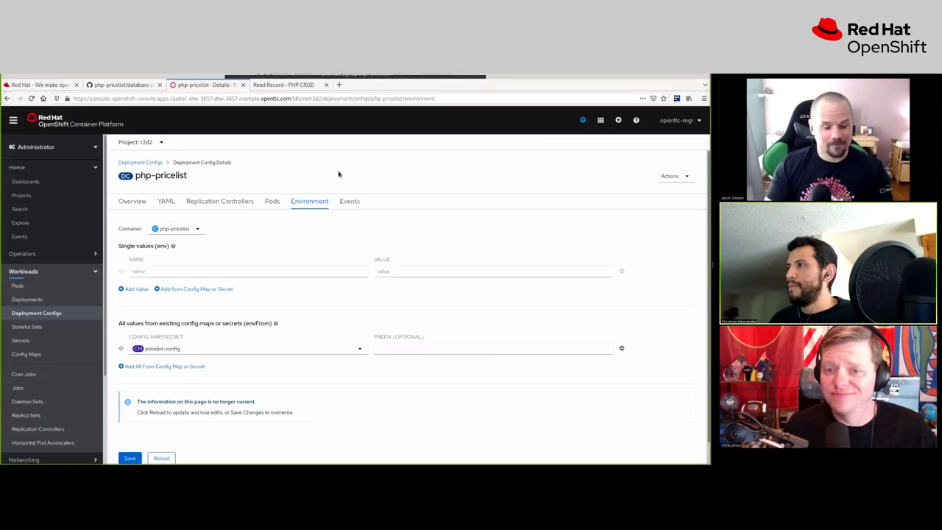
pyautogui.click(33, 182)
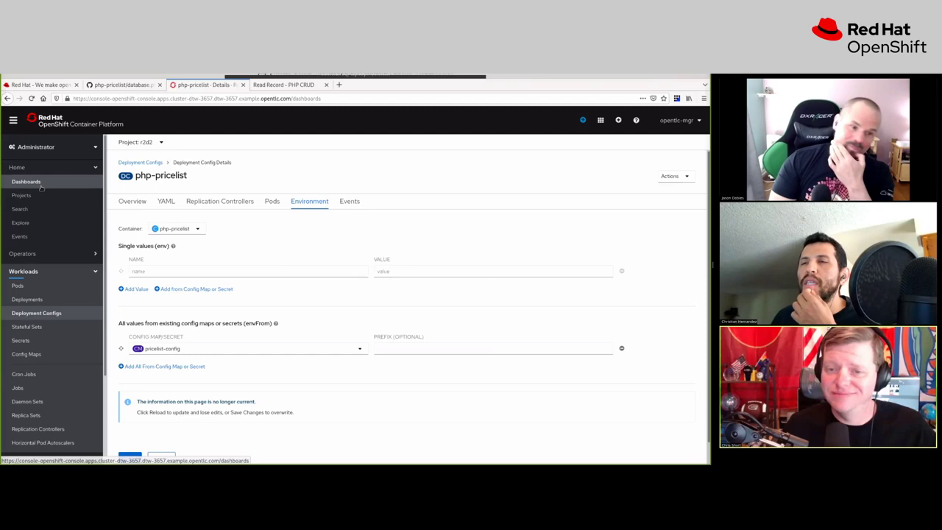
pyautogui.click(54, 147)
pyautogui.click(55, 146)
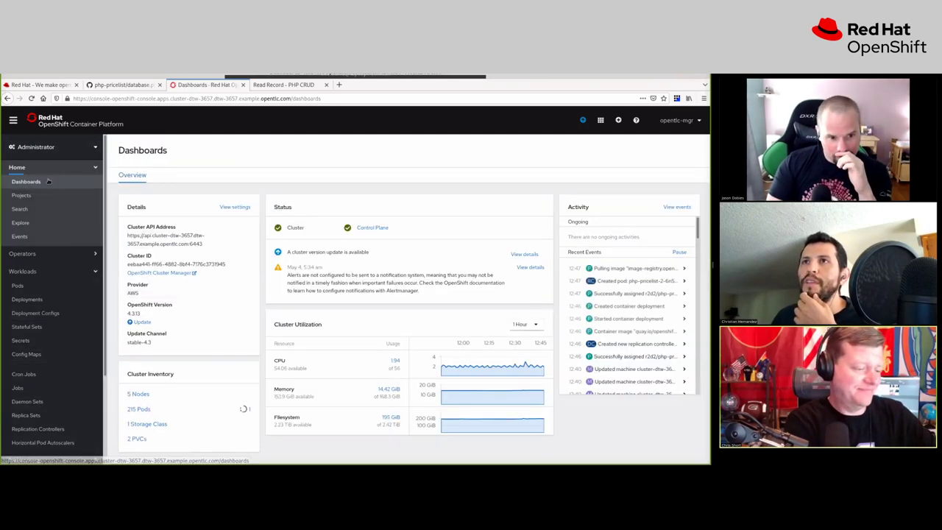
pyautogui.click(54, 146)
pyautogui.click(32, 181)
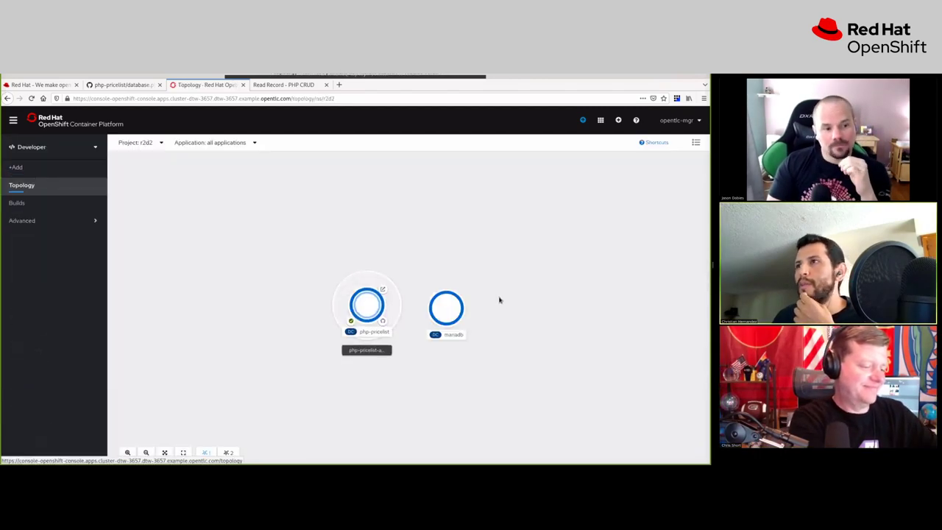
# - Open a terminal session in the running php-pricelist pod from the topology
pyautogui.click(372, 298)
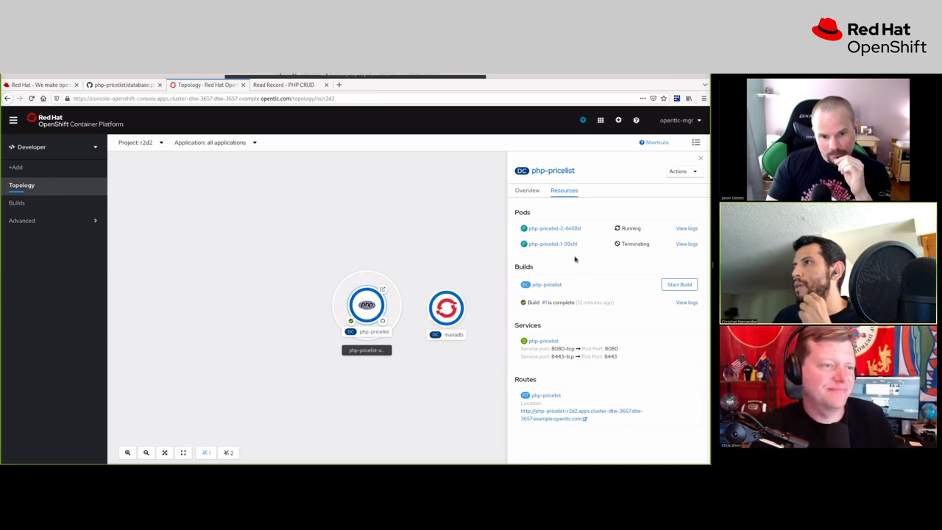
pyautogui.click(565, 230)
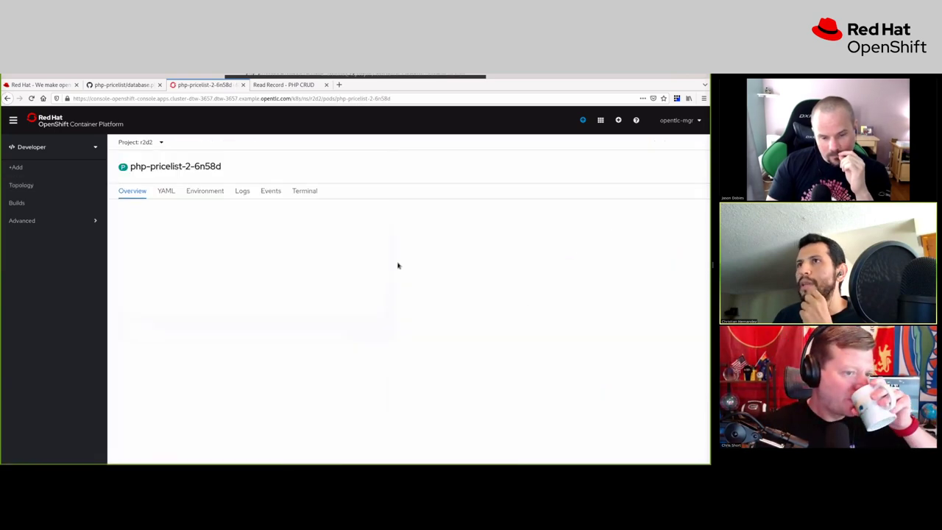
pyautogui.click(308, 203)
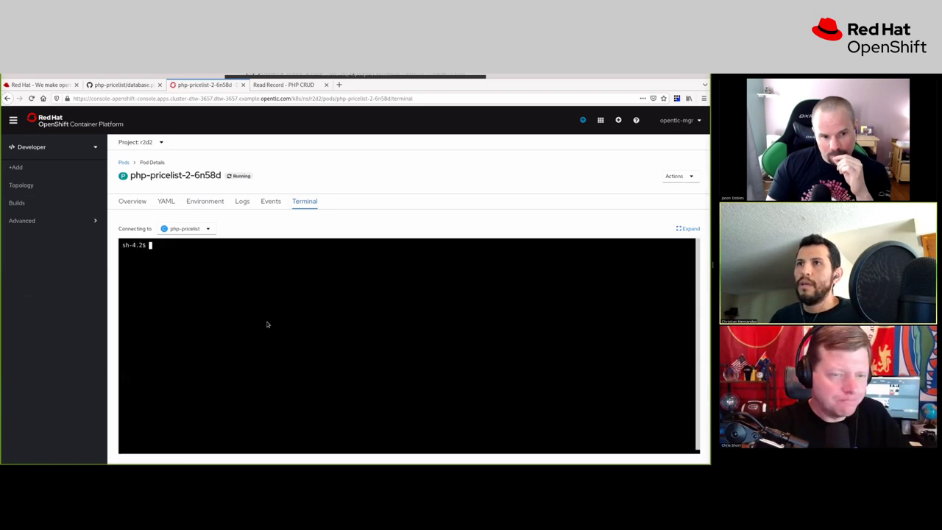
# - Run cat /data/db.php in the pod's terminal to check the mounted config file
pyautogui.write('cat /etc/')
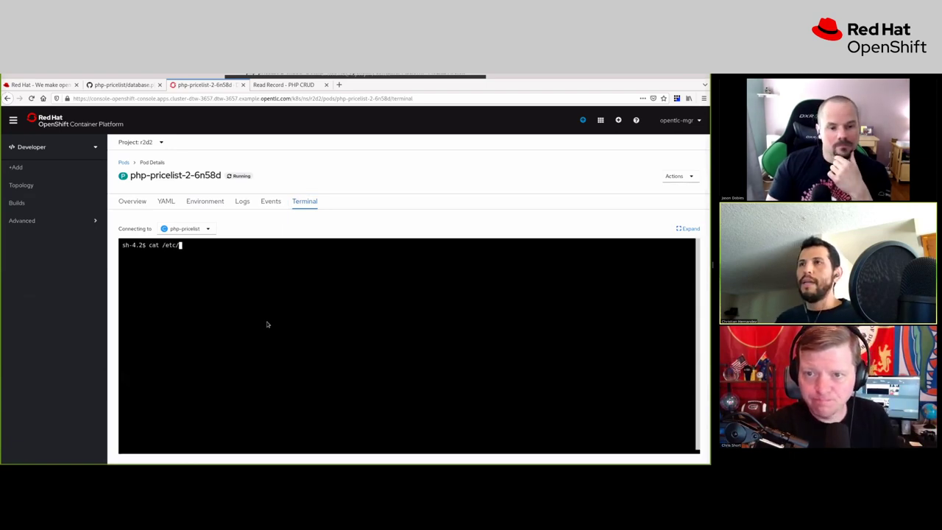
pyautogui.press('BackSpace')
pyautogui.press('BackSpace')
pyautogui.press('BackSpace')
pyautogui.press('BackSpace')
pyautogui.write('data/')
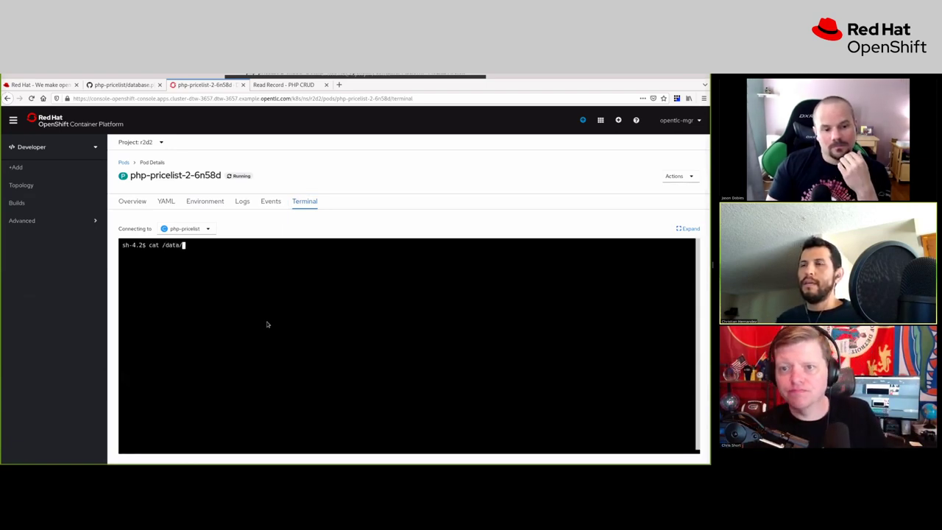
pyautogui.write('db.php')
pyautogui.press('Return')
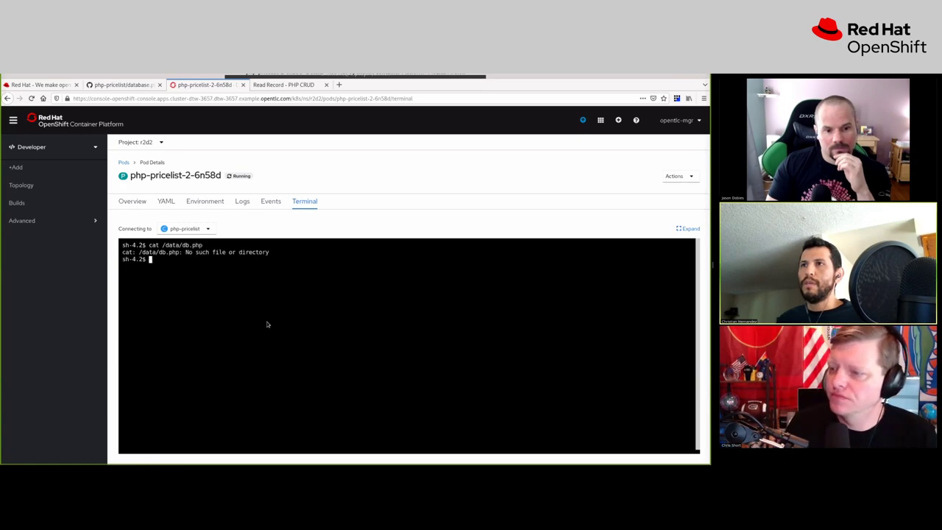
# - Change to the /data directory in the pod and list its files in long format
pyautogui.write('ll')
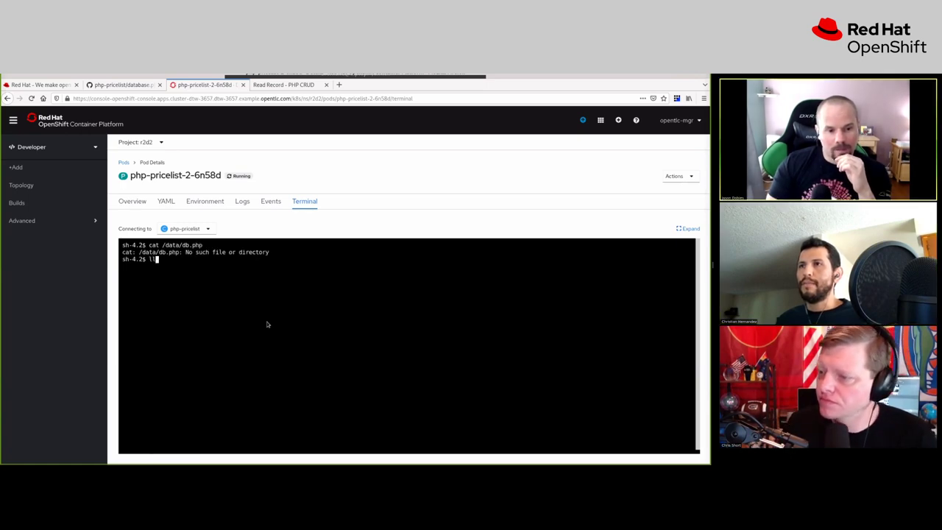
pyautogui.write(' /data')
pyautogui.press('Return')
pyautogui.write('cd /data')
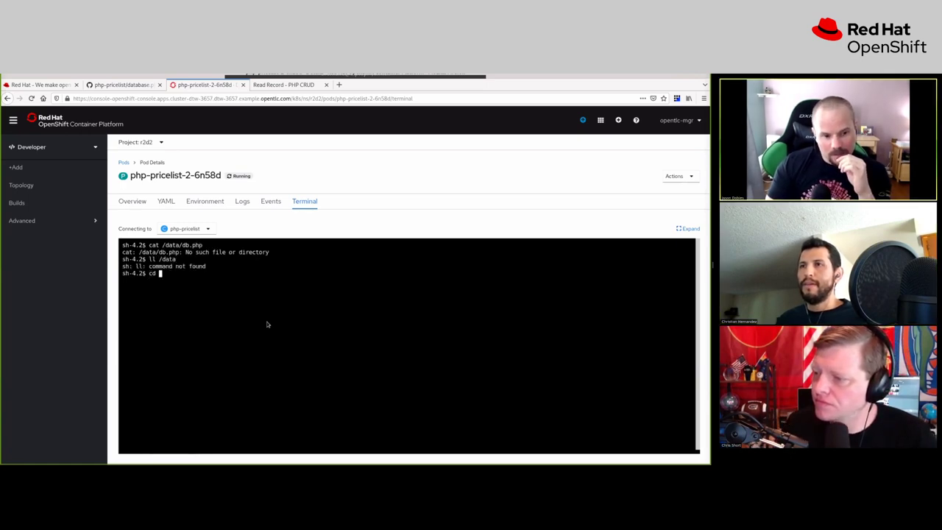
pyautogui.press('Return')
pyautogui.write('ls -l')
pyautogui.press('Return')
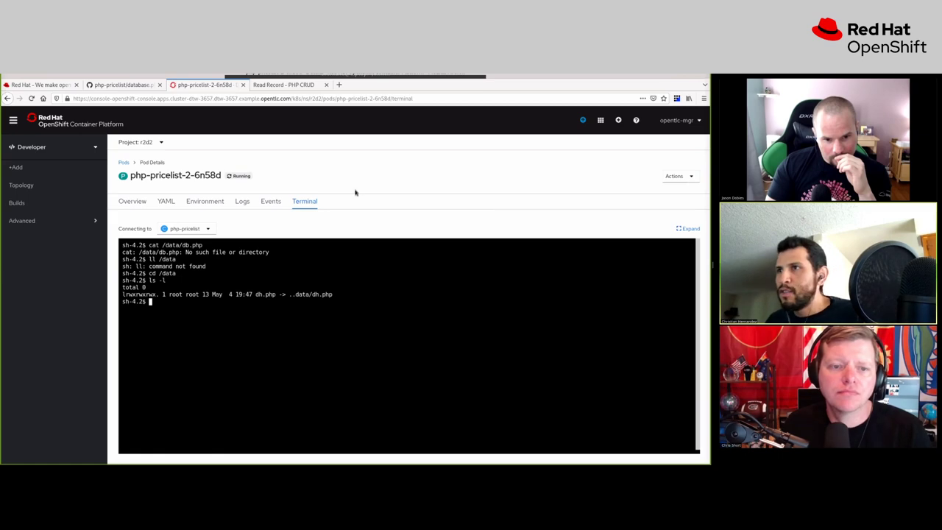
# - Change the web console to the Administrator perspective and open the YAML of the pricelist-config config map
pyautogui.click(123, 85)
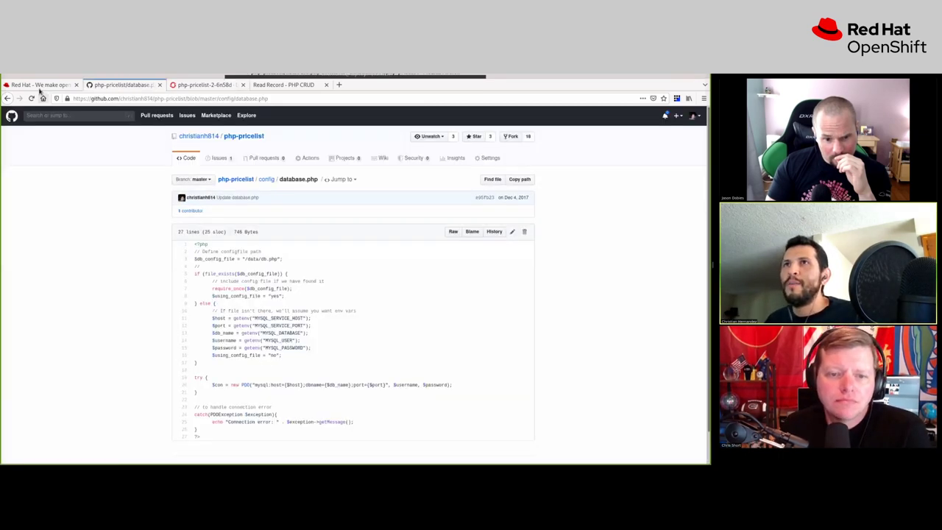
pyautogui.click(41, 85)
pyautogui.click(206, 85)
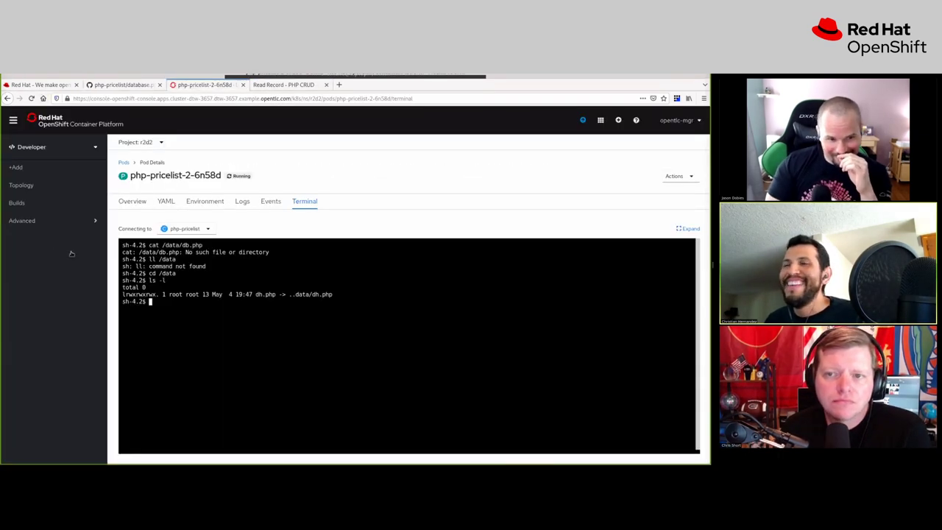
pyautogui.click(39, 150)
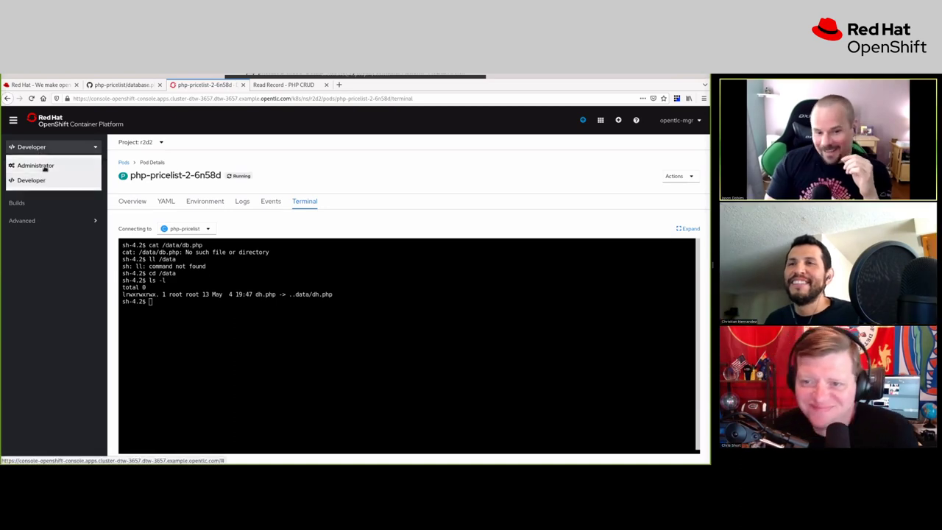
pyautogui.click(37, 165)
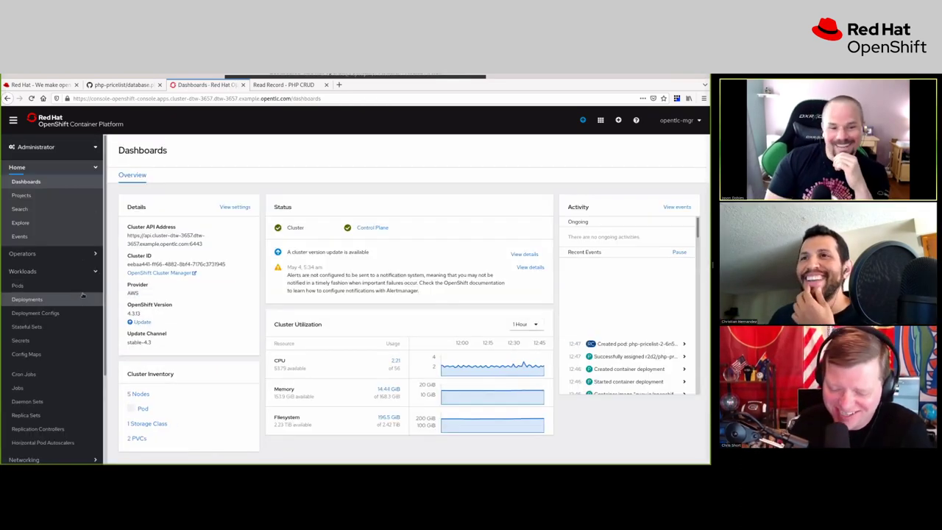
pyautogui.click(59, 353)
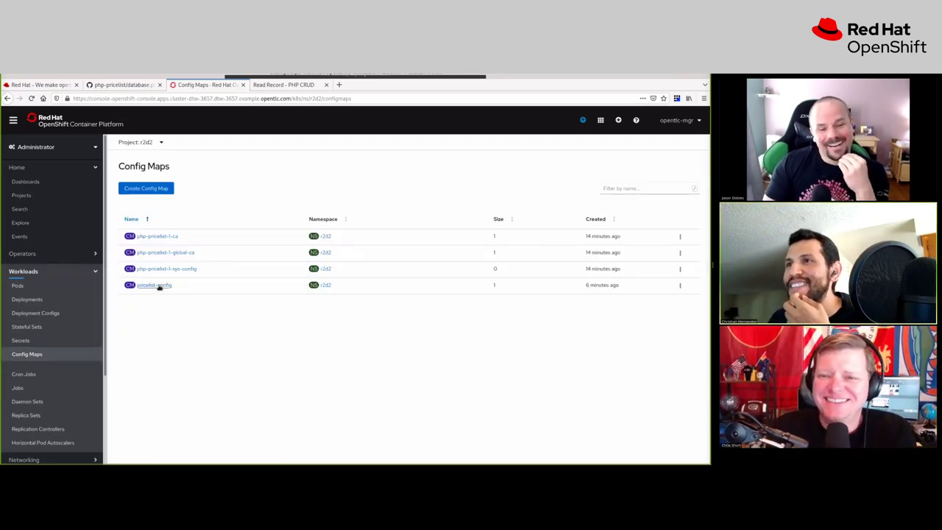
pyautogui.click(155, 285)
pyautogui.click(168, 203)
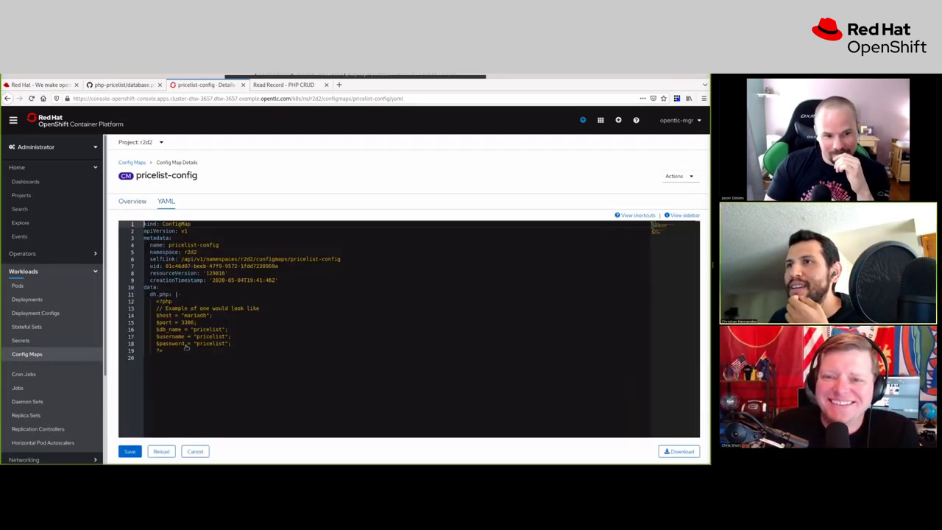
# - Rename the file key under data in the pricelist-config YAML to db.php and save the config map
pyautogui.click(153, 294)
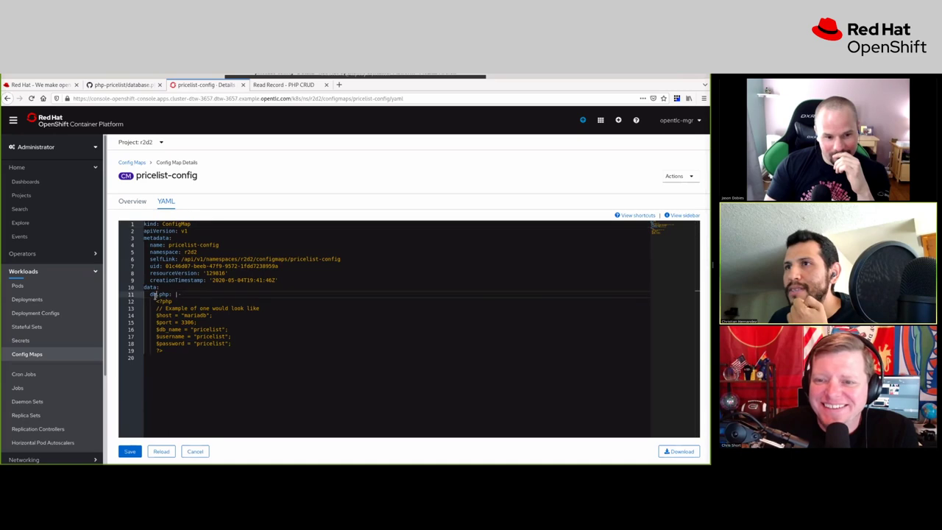
pyautogui.hotkey('ctrl', 'space')
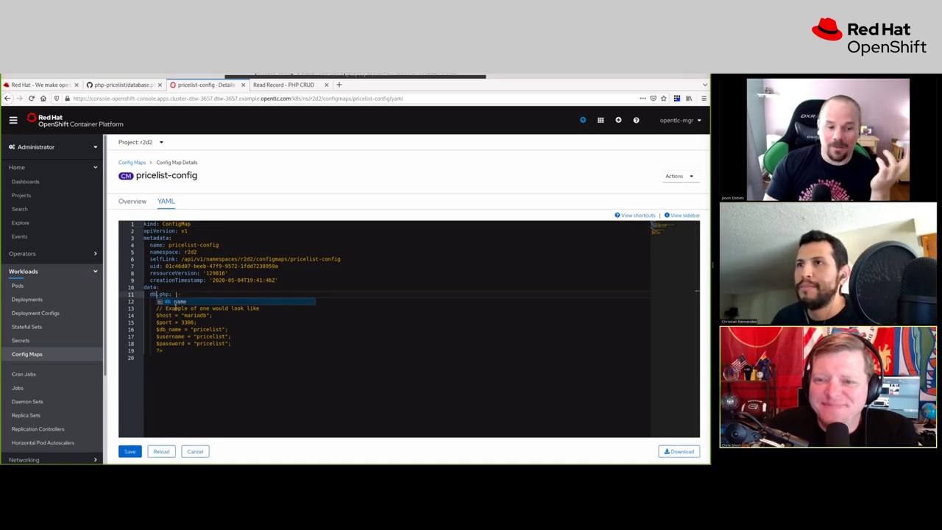
pyautogui.click(130, 451)
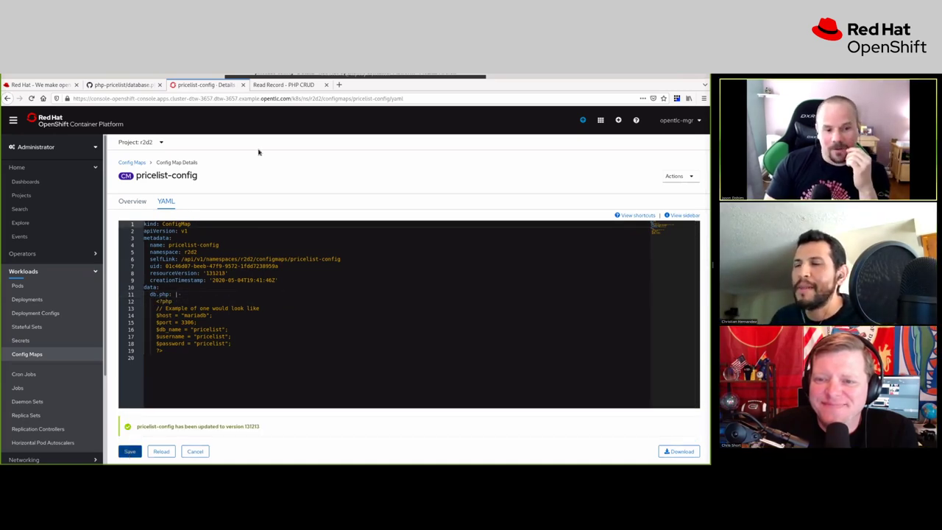
pyautogui.click(39, 186)
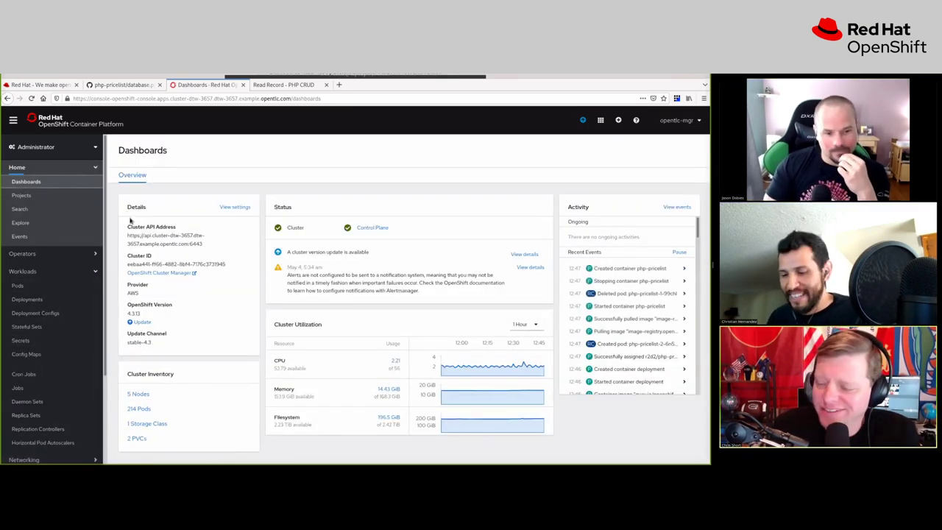
# - Switch to the terminal, clear it, and delete every pod in the project with oc delete pods --all
pyautogui.hotkey('alt', 'Tab')
pyautogui.hotkey('ctrl', 'l')
pyautogui.write('oc ')
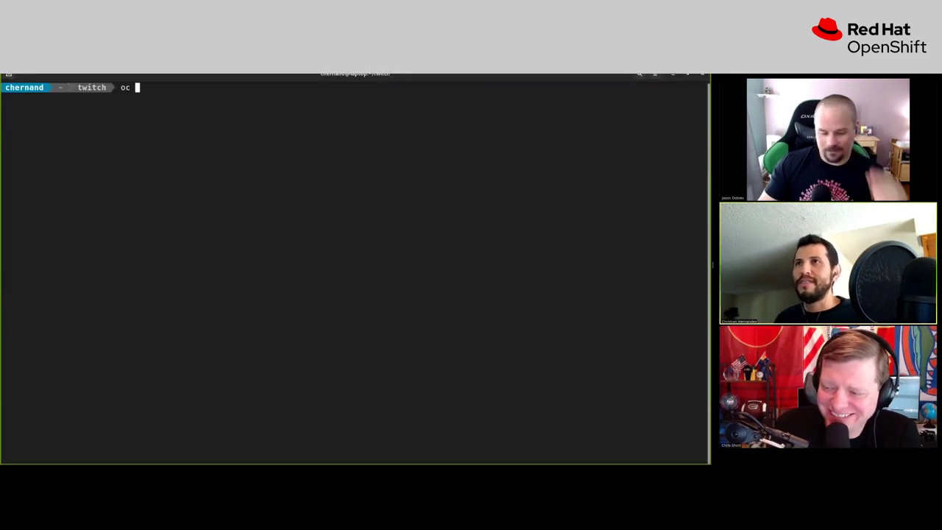
pyautogui.write('delete pods ')
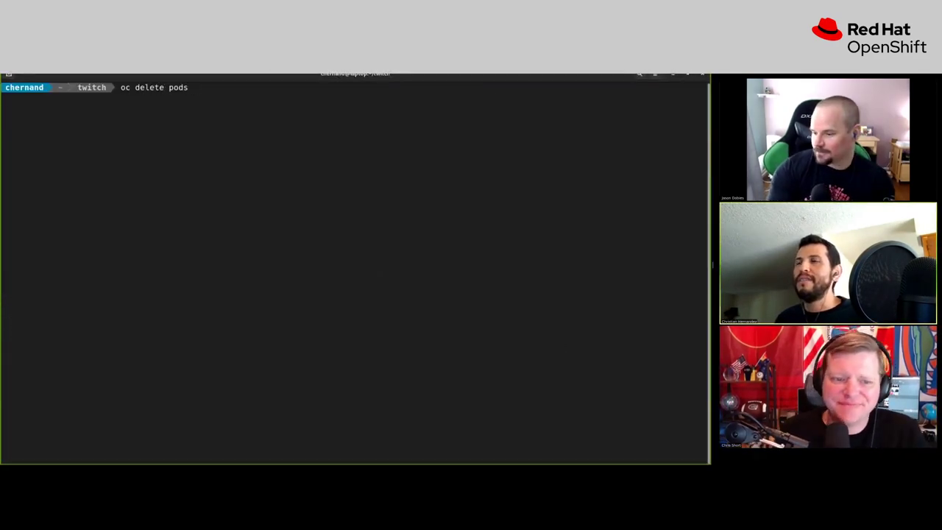
pyautogui.write('--all')
pyautogui.press('Return')
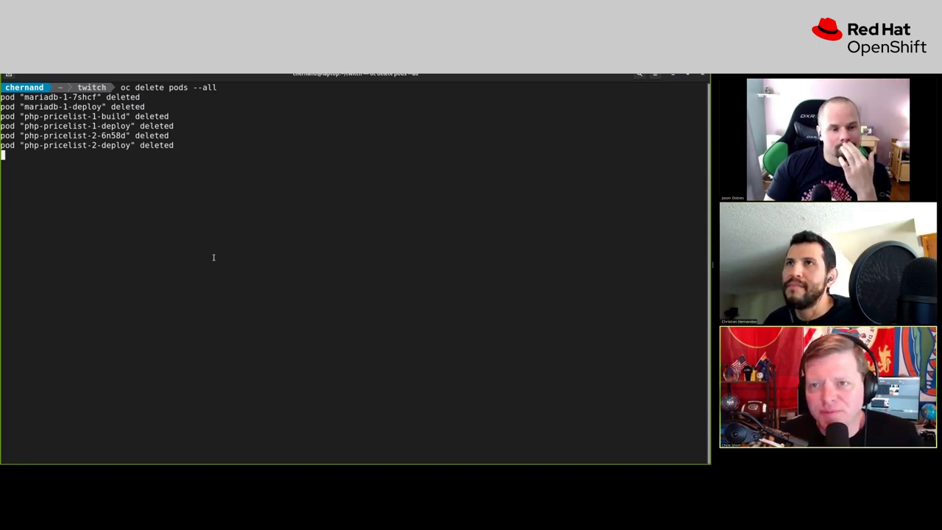
# - Return to the web console's Developer perspective and open a terminal session in the new php-pricelist pod
pyautogui.hotkey('alt', 'Tab')
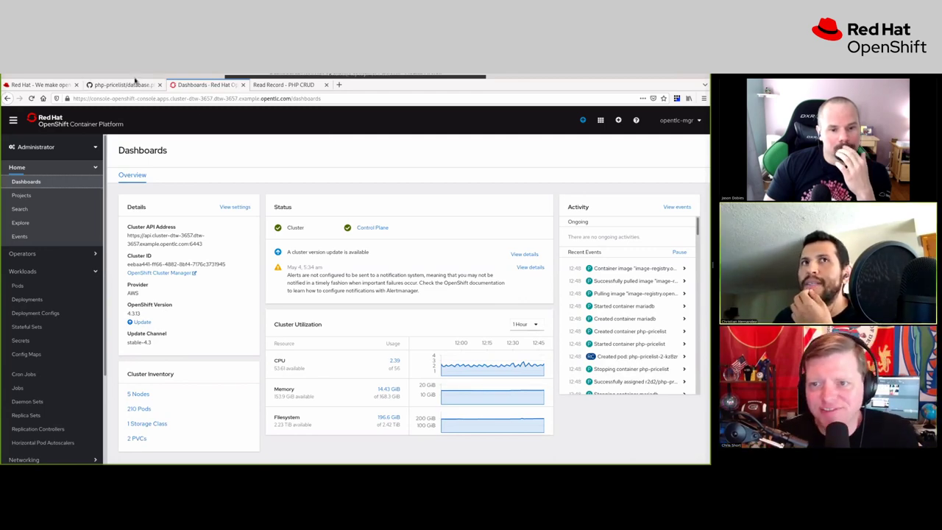
pyautogui.click(48, 148)
pyautogui.click(46, 184)
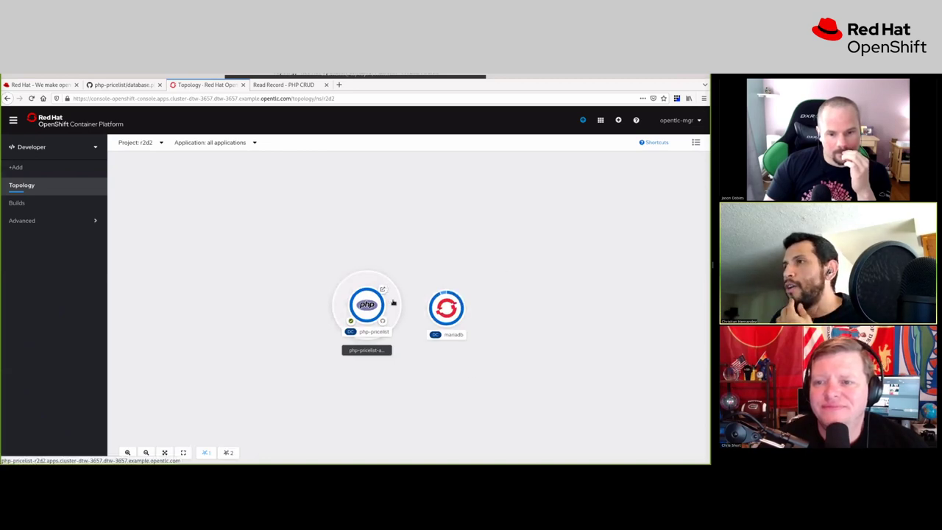
pyautogui.click(371, 301)
pyautogui.click(576, 228)
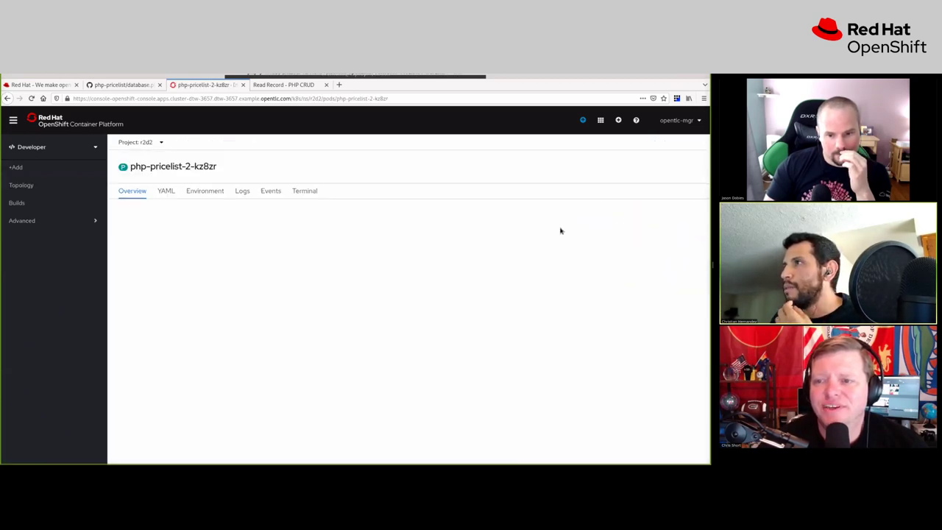
pyautogui.click(305, 201)
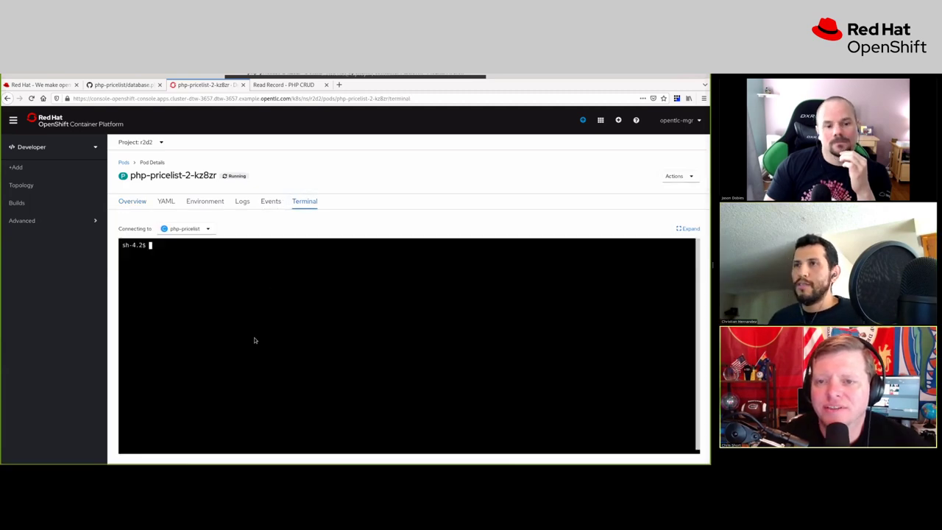
# - Print the contents of /data/db.php in the new pod's terminal
pyautogui.write('cat /e')
pyautogui.write('ata')
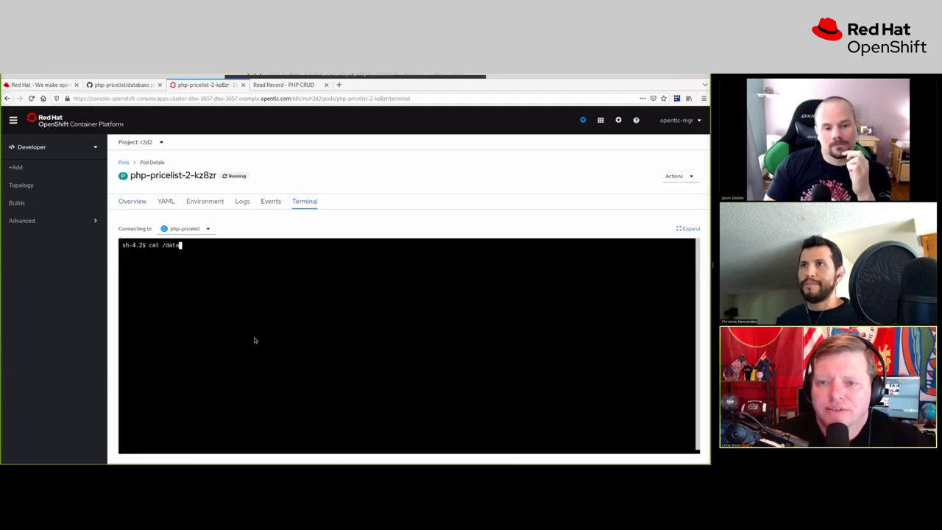
pyautogui.write('/db.php')
pyautogui.press('Return')
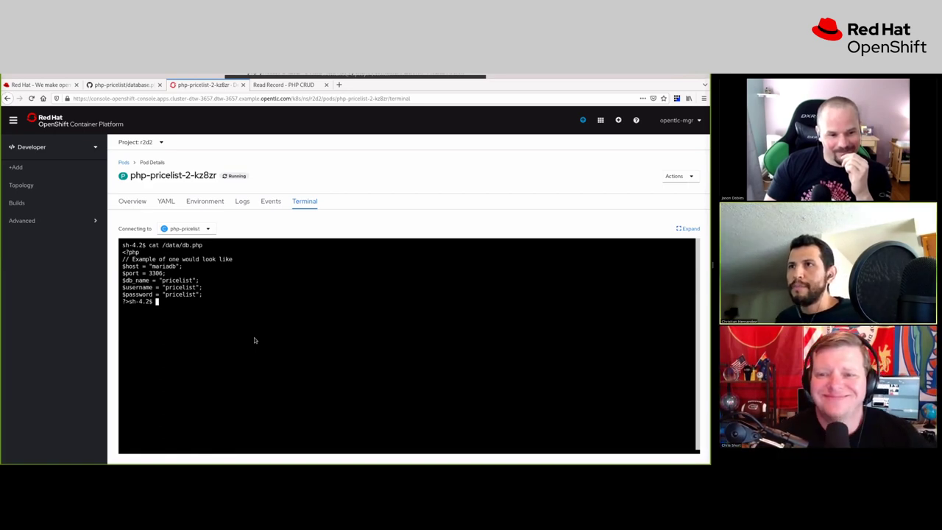
pyautogui.press('Return')
pyautogui.press('Return')
pyautogui.press('Return')
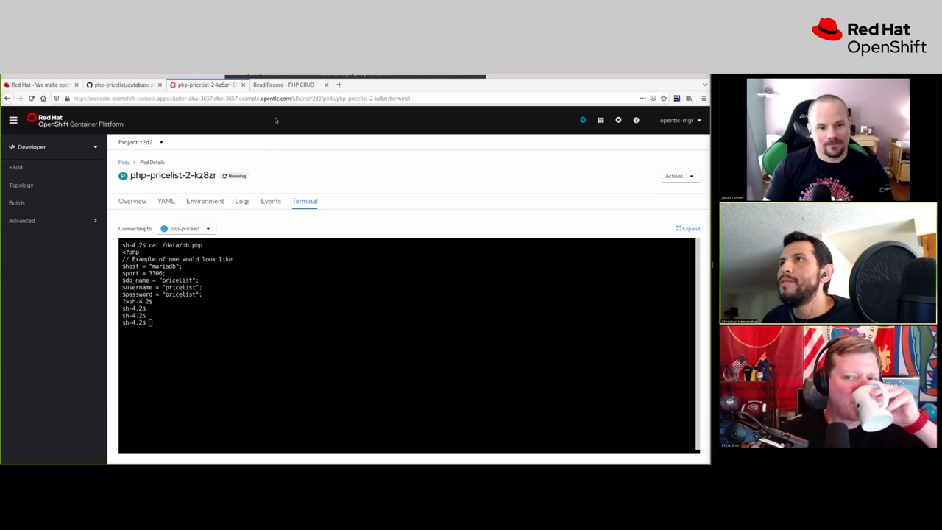
# - Reload the app's read.php page in the browser, then go back to the PHP Pricelist home page and read the records again
pyautogui.click(121, 84)
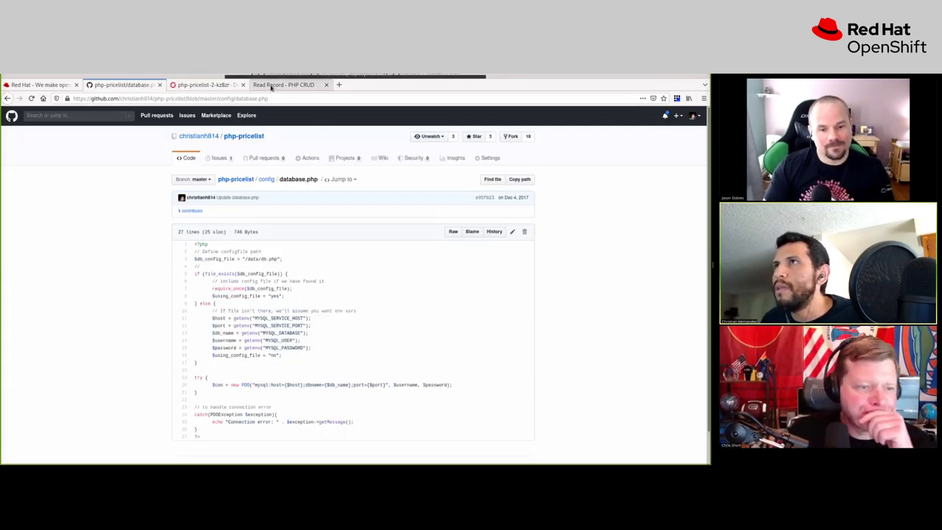
pyautogui.click(272, 86)
pyautogui.click(284, 98)
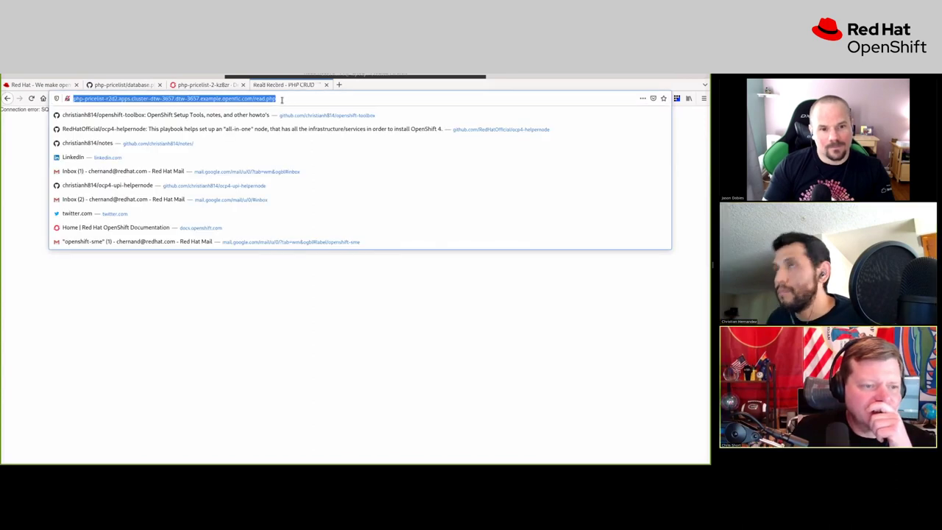
pyautogui.press('Return')
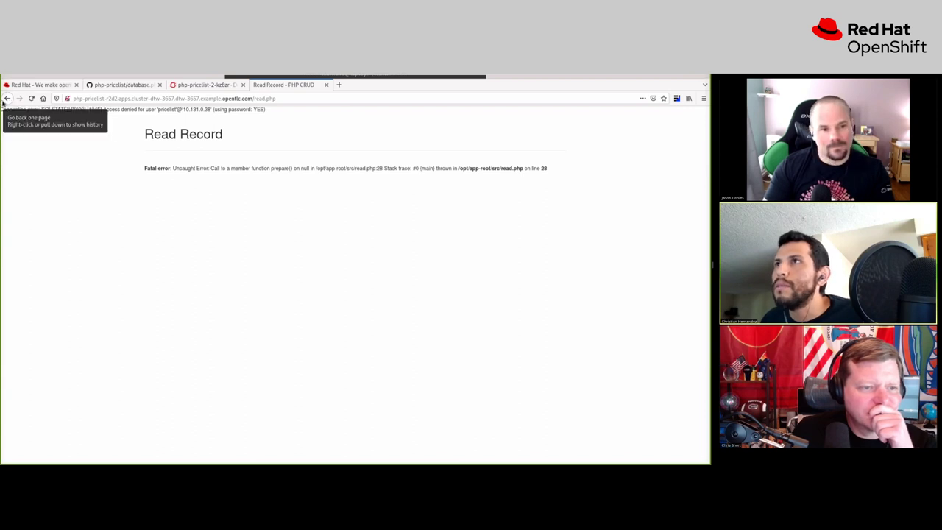
pyautogui.click(7, 98)
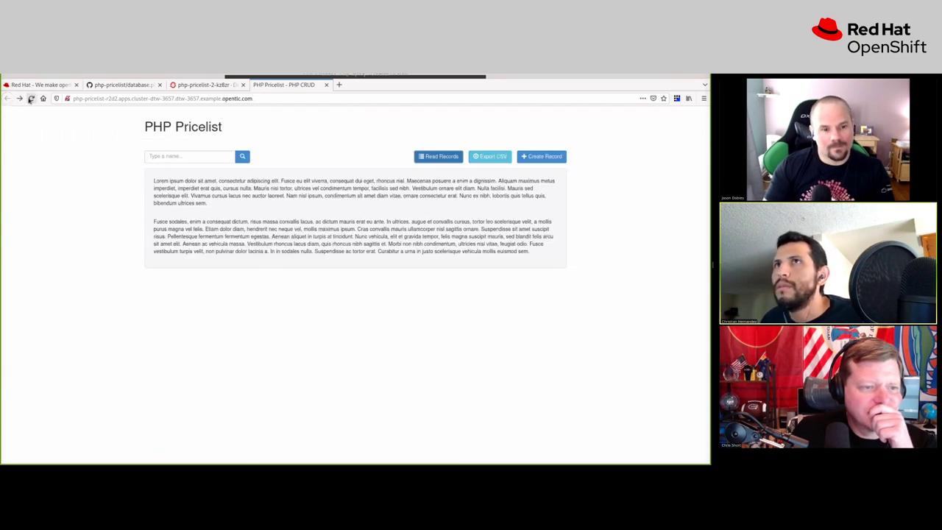
pyautogui.click(432, 157)
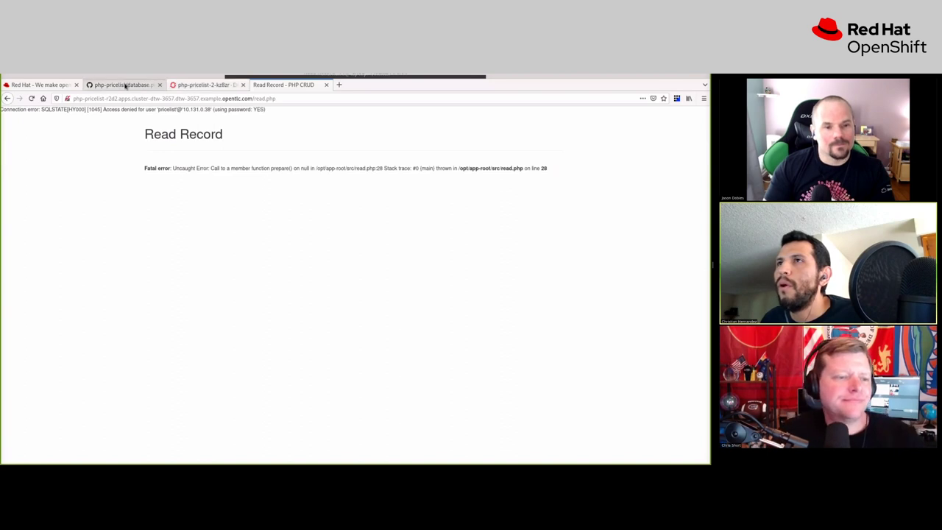
# - Return to the web console, switch to the Administrator perspective, and open the mariadb deployment config in project r2d2
pyautogui.click(125, 84)
pyautogui.click(202, 84)
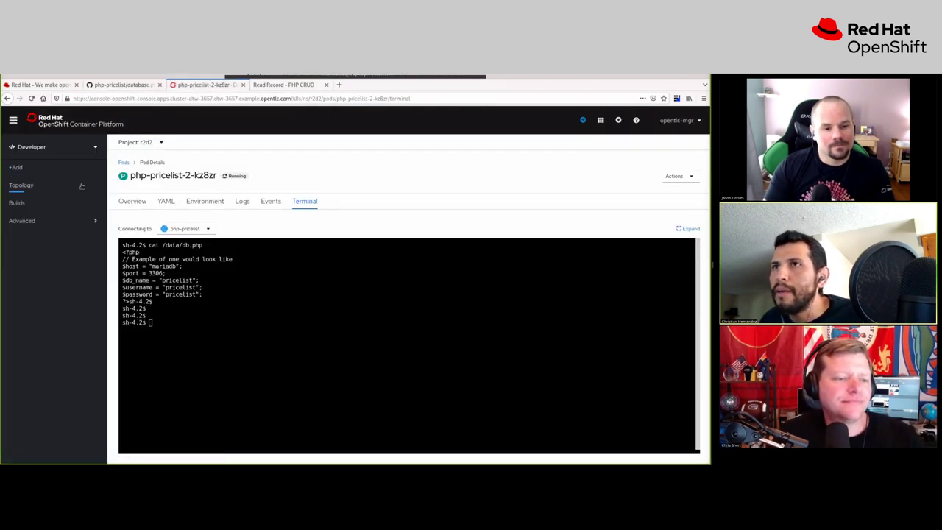
pyautogui.click(33, 148)
pyautogui.click(34, 166)
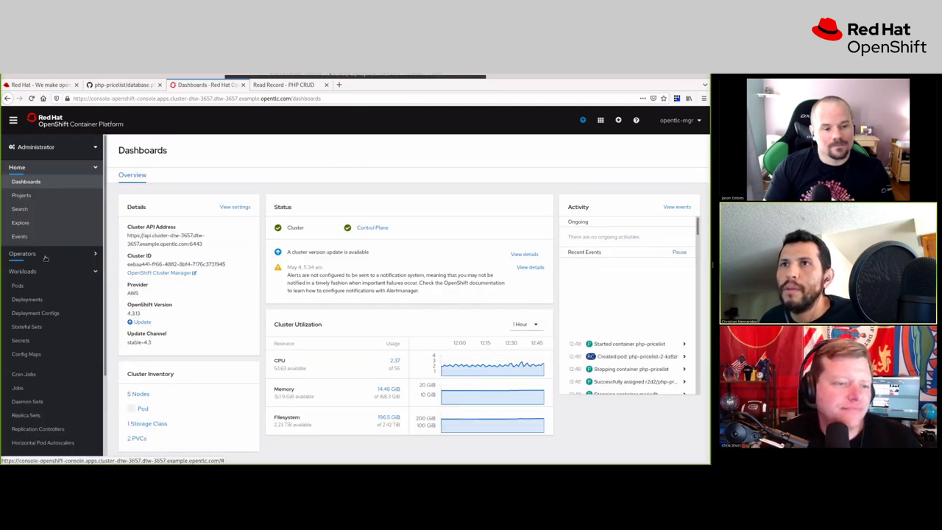
pyautogui.click(34, 312)
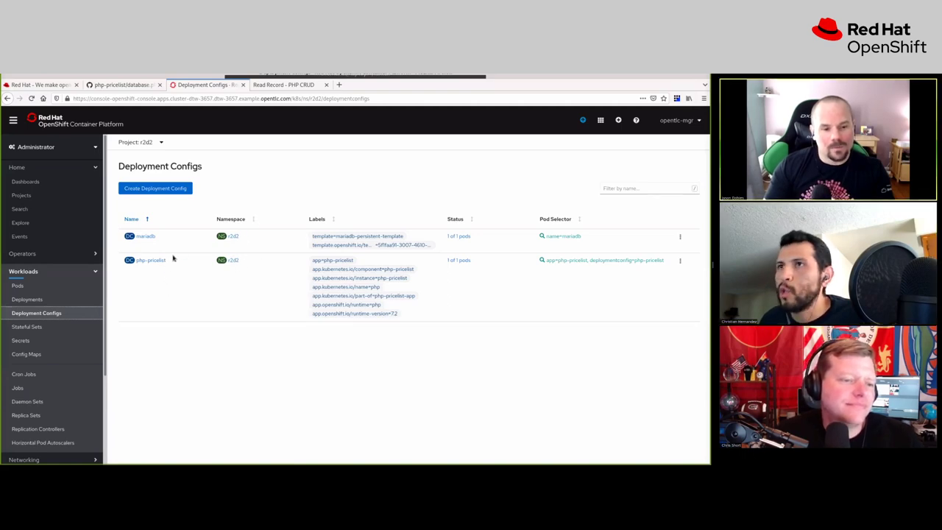
pyautogui.click(146, 236)
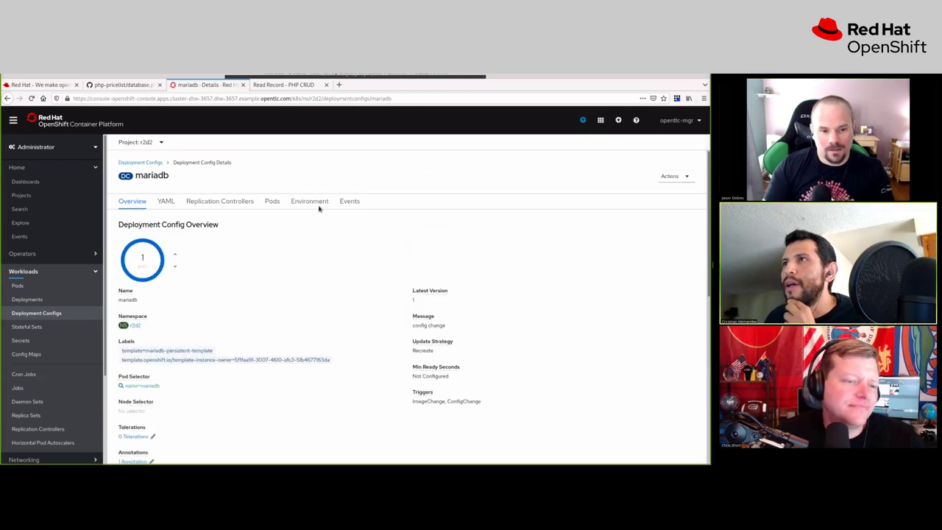
# - Examine the mariadb deployment config's environment variables and the secret keys available for MYSQL_PASSWORD
pyautogui.click(350, 203)
pyautogui.click(316, 204)
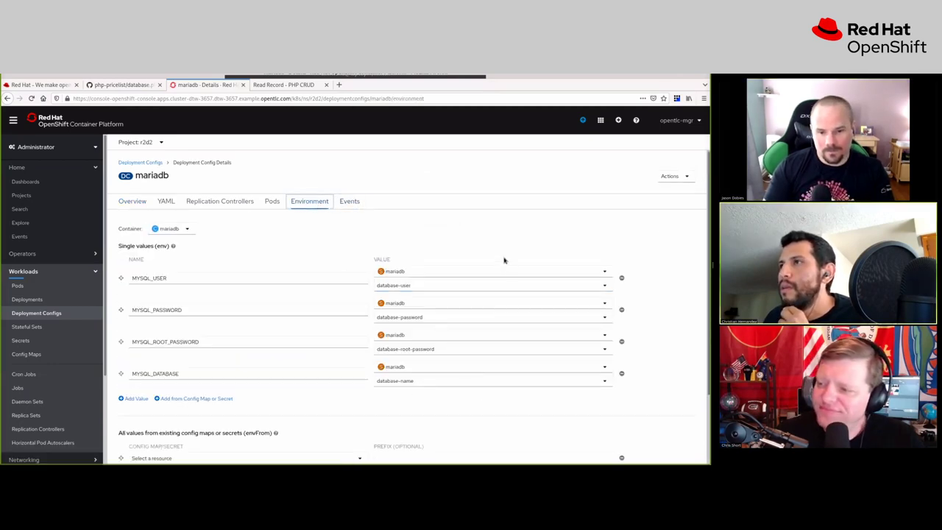
pyautogui.click(521, 320)
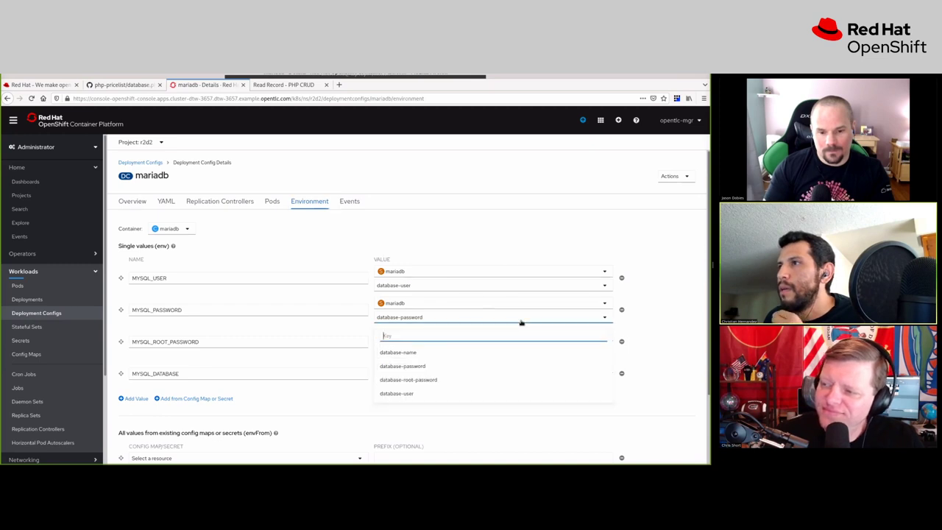
pyautogui.click(661, 333)
pyautogui.scroll(-2, 440, 253)
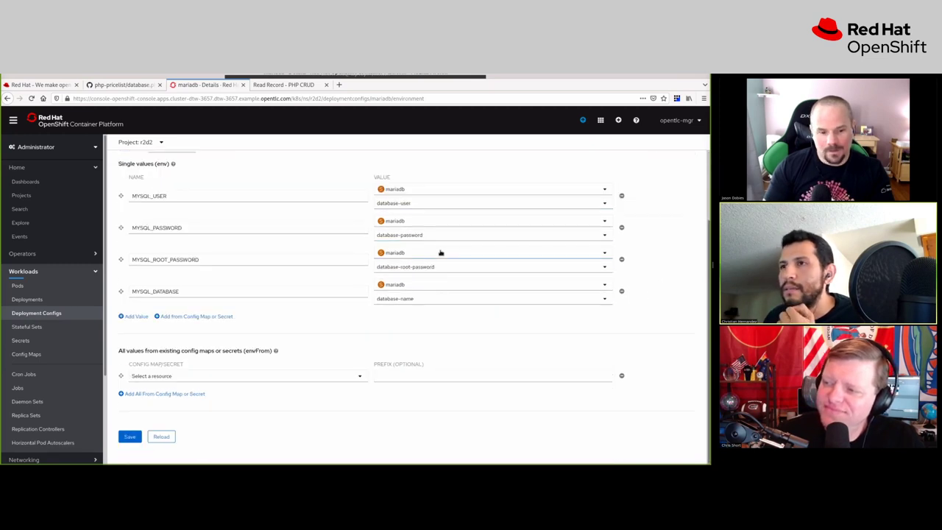
pyautogui.scroll(2, 219, 337)
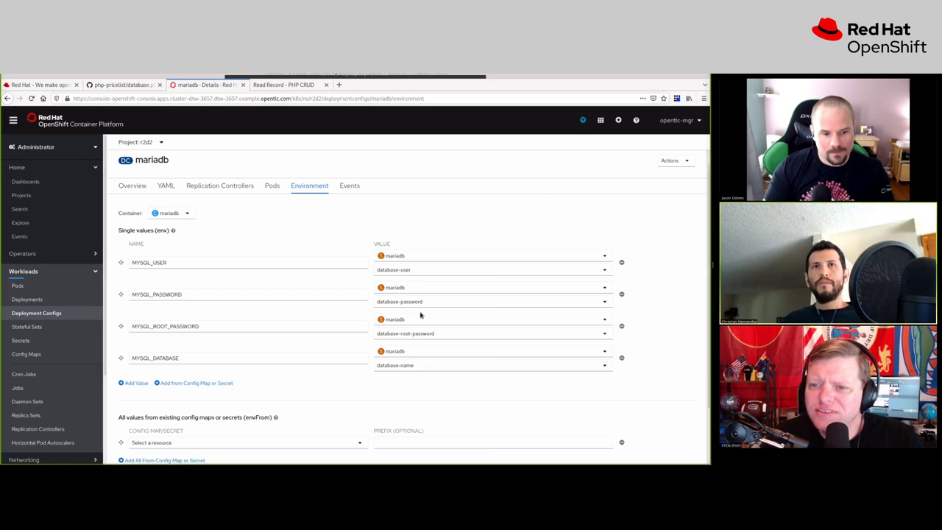
# - Switch to the terminal, try the oc env command, and list the files in the current directory with ll
pyautogui.hotkey('alt', 'Tab')
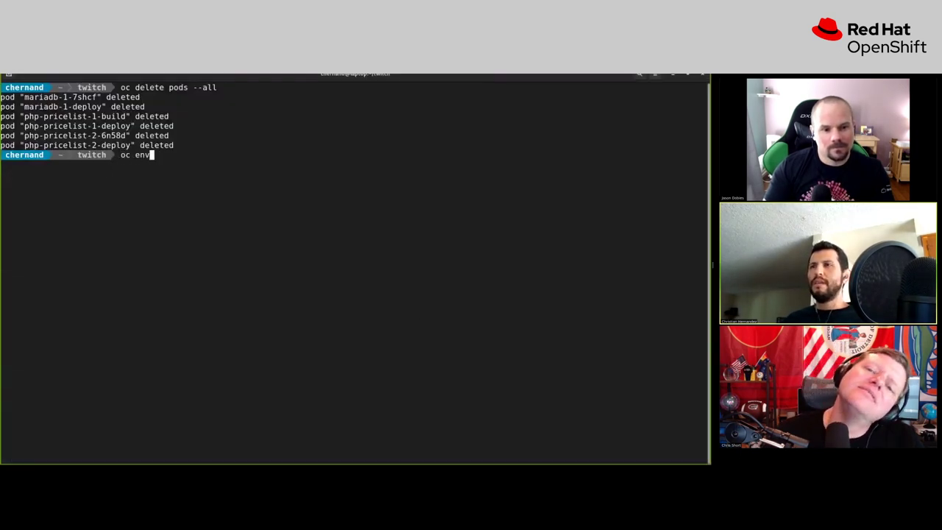
pyautogui.press('Return')
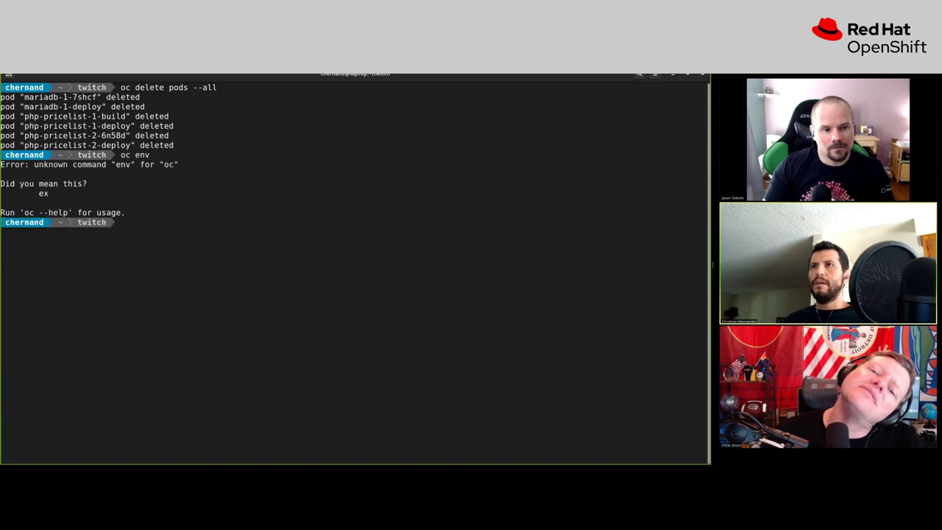
pyautogui.write('ll')
pyautogui.press('Return')
pyautogui.write('cat ')
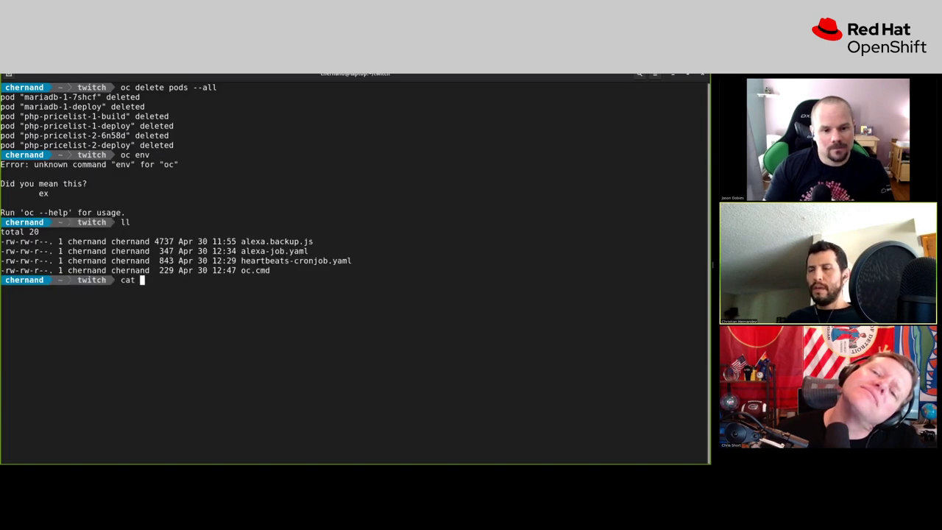
# - List the project's resources with oc get all, then output the mariadb deployment config as YAML and examine its env section
pyautogui.write('oc get ')
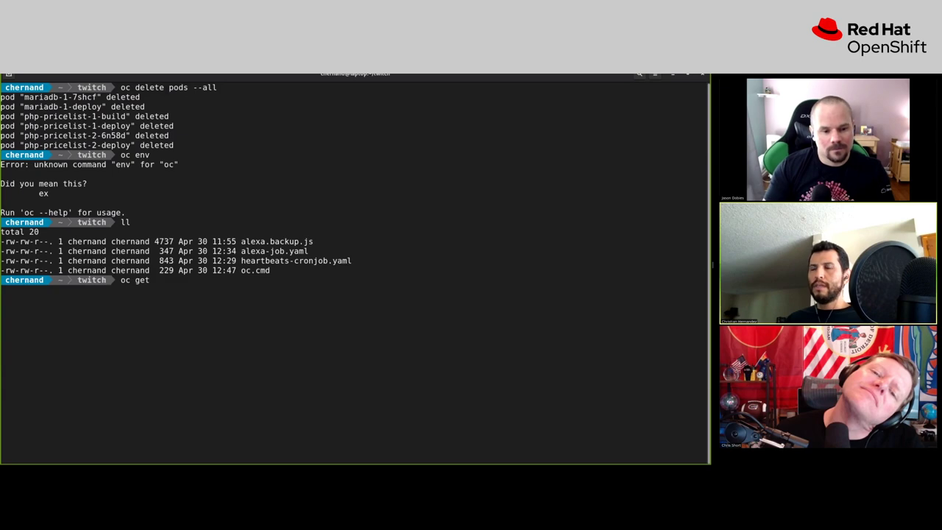
pyautogui.write('all')
pyautogui.press('Return')
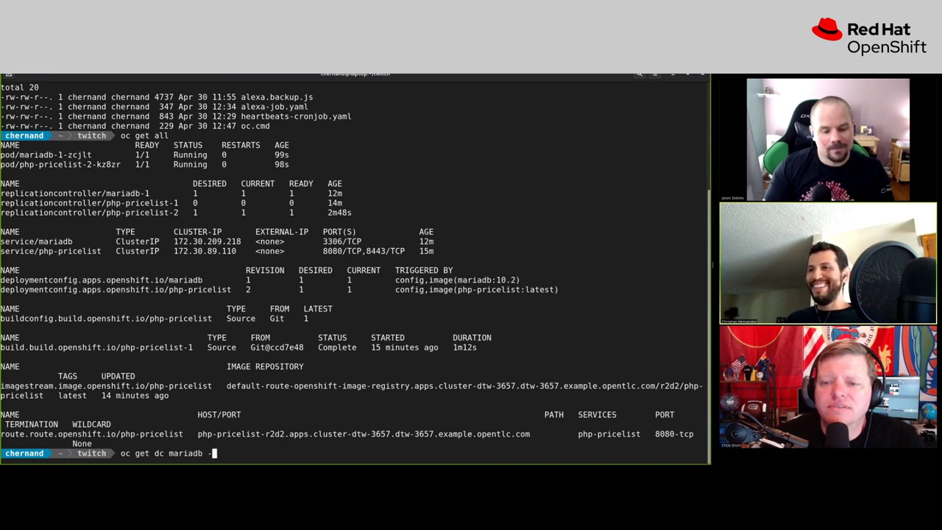
pyautogui.write('yaml')
pyautogui.press('Return')
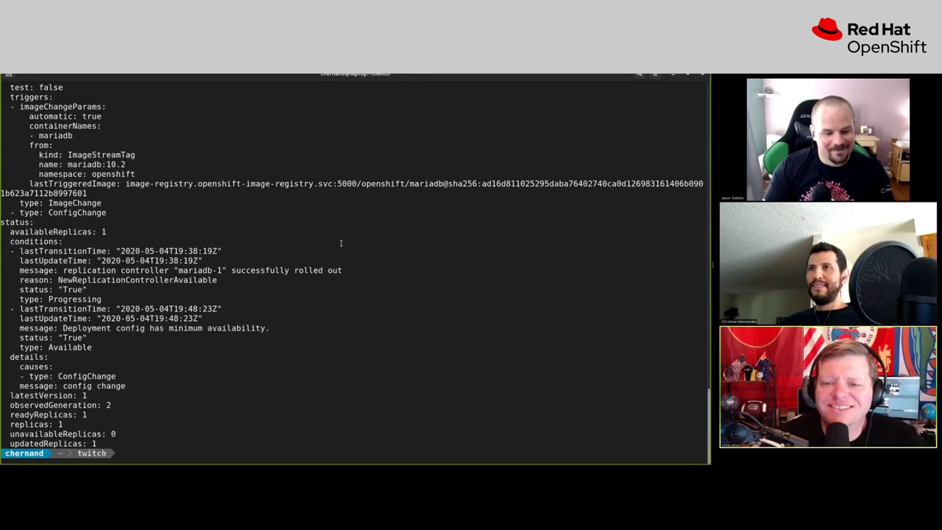
pyautogui.scroll(17, 250, 273)
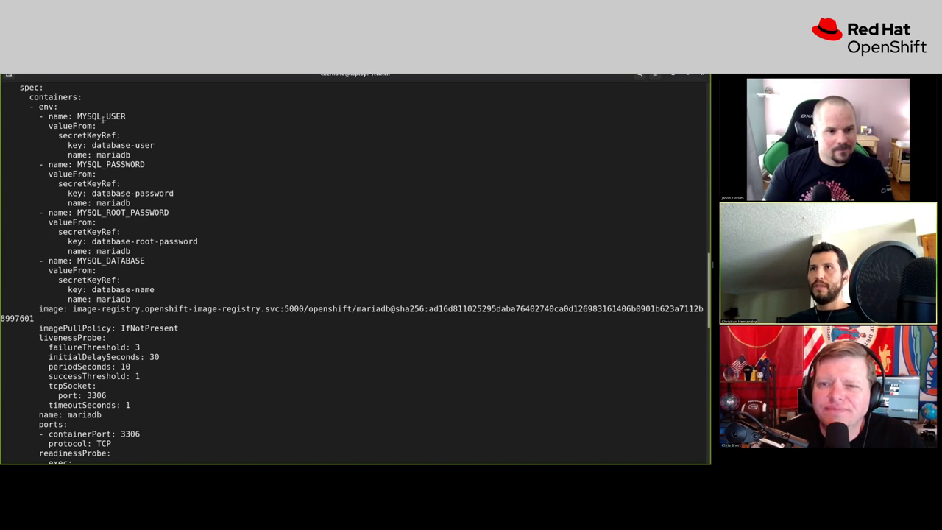
# - List the project's secrets with oc get secrets, then print the mariadb secret as YAML
pyautogui.write('oc get secrets')
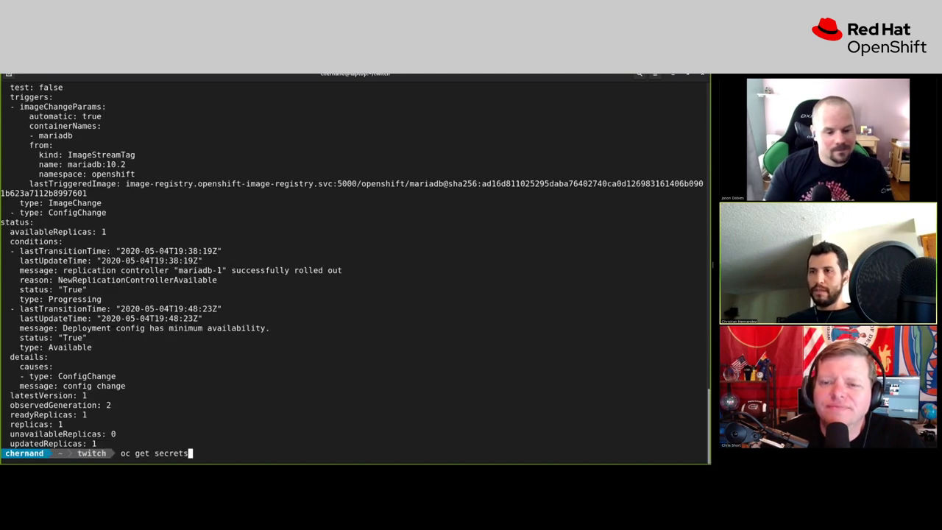
pyautogui.press('Return')
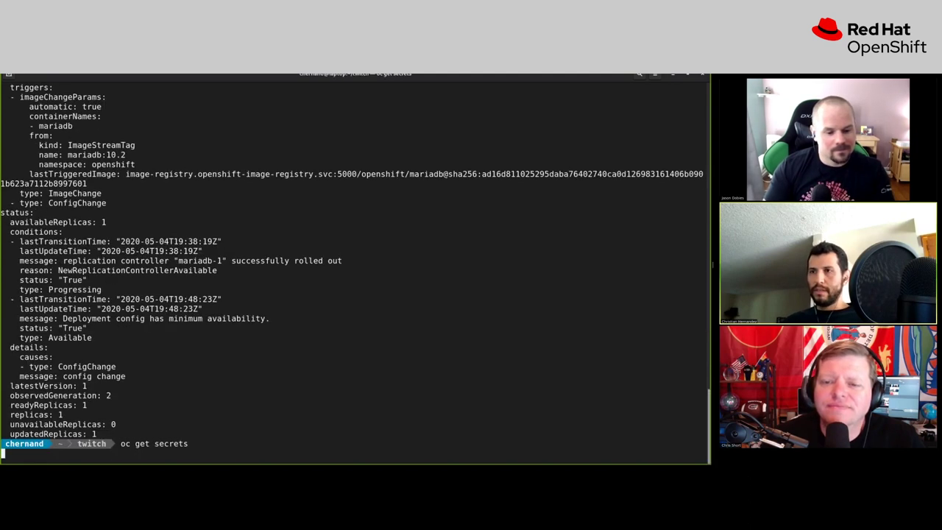
pyautogui.press('Up')
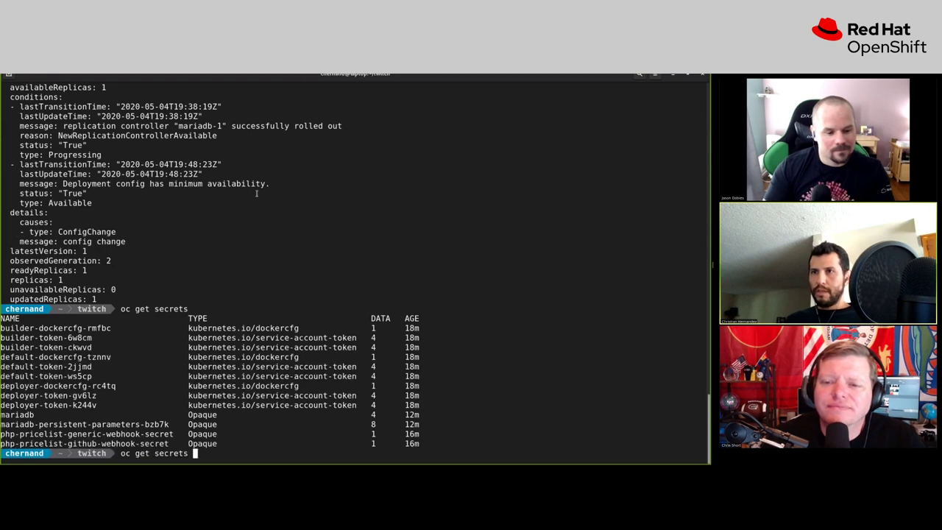
pyautogui.doubleClick(17, 416)
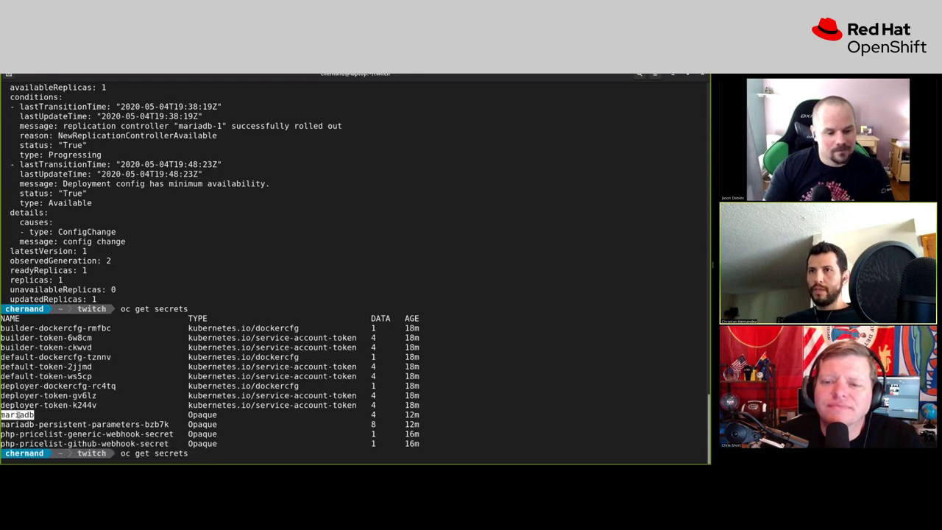
pyautogui.middleClick(17, 417)
pyautogui.write('-o yaml')
pyautogui.press('Return')
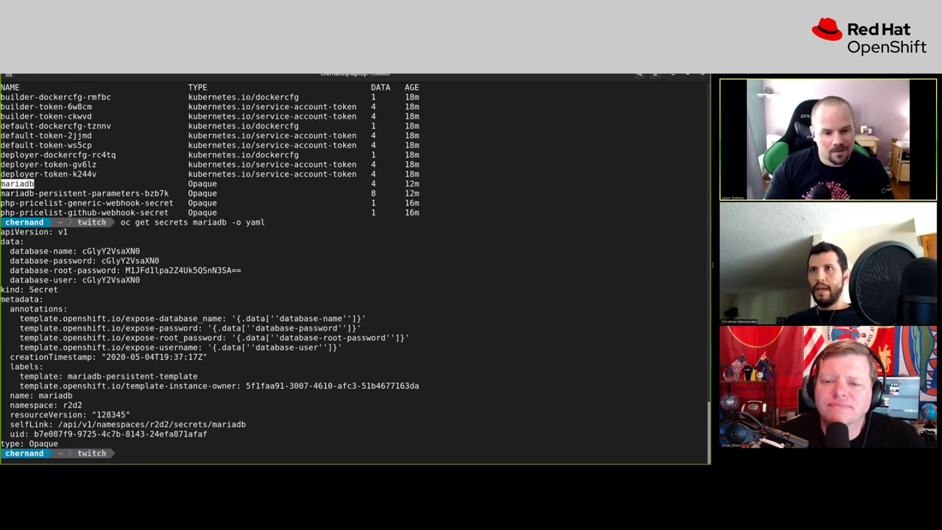
# - Decode the mariadb secret's database-name value by piping it from echo -n into base64 -d
pyautogui.write('echo ')
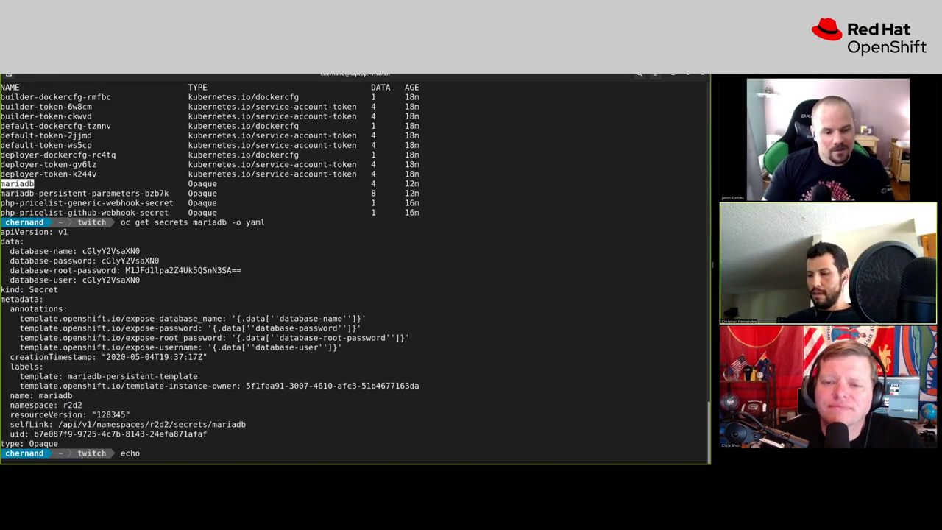
pyautogui.write("-n '' | base64 -d")
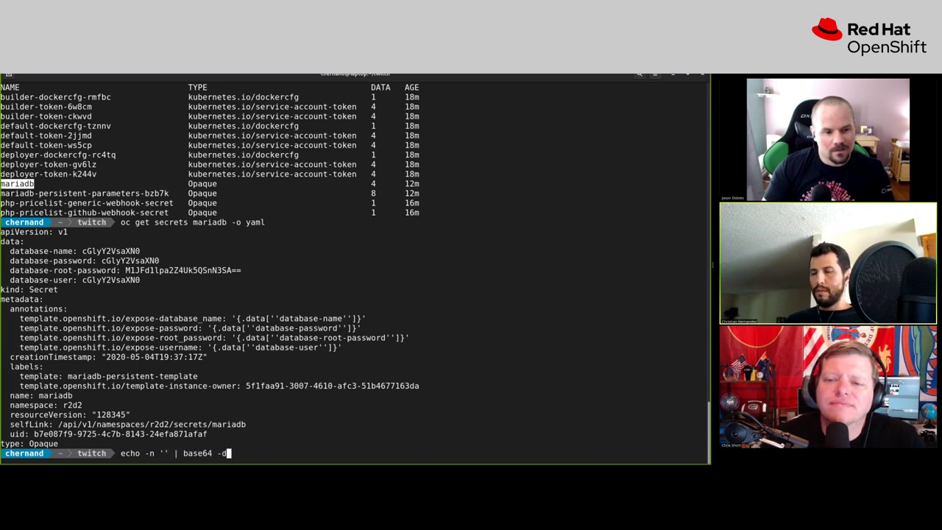
pyautogui.press('Left')
pyautogui.press('Left')
pyautogui.press('Left')
pyautogui.press('Left')
pyautogui.press('Left')
pyautogui.press('Left')
pyautogui.press('Left')
pyautogui.press('Left')
pyautogui.press('Left')
pyautogui.press('Left')
pyautogui.press('Left')
pyautogui.press('Left')
pyautogui.press('Left')
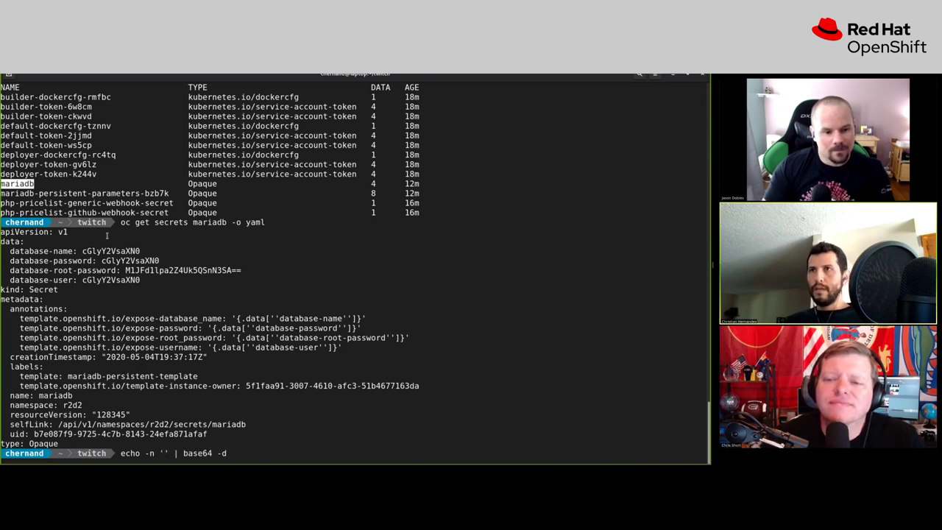
pyautogui.doubleClick(110, 251)
pyautogui.middleClick(267, 256)
pyautogui.press('Return')
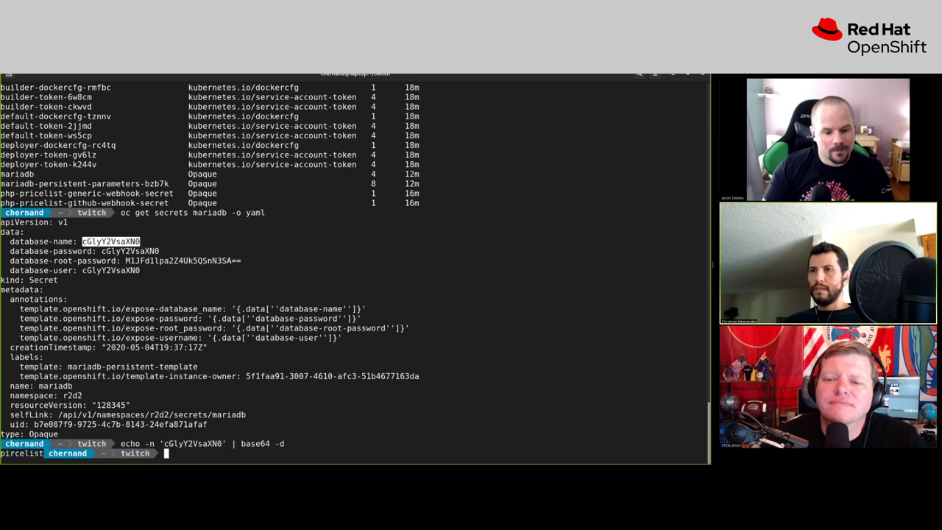
pyautogui.press('Return')
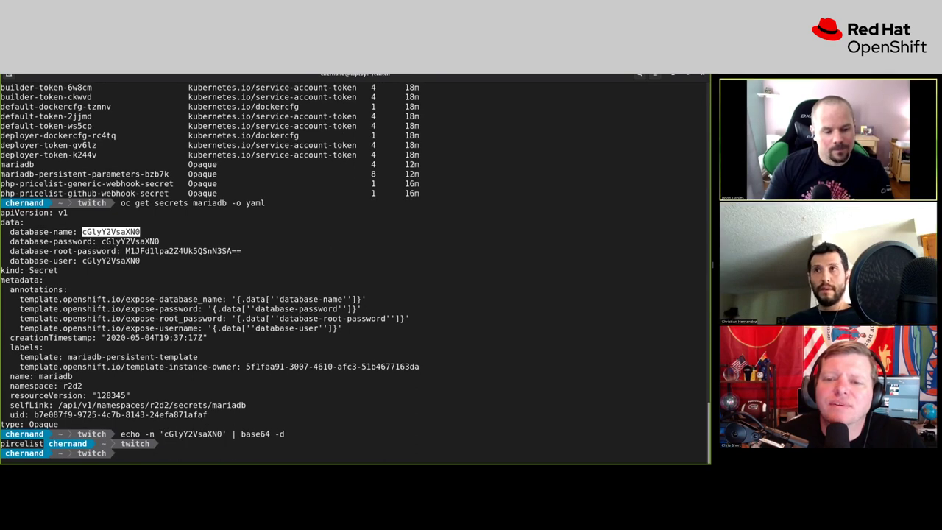
pyautogui.press('Up')
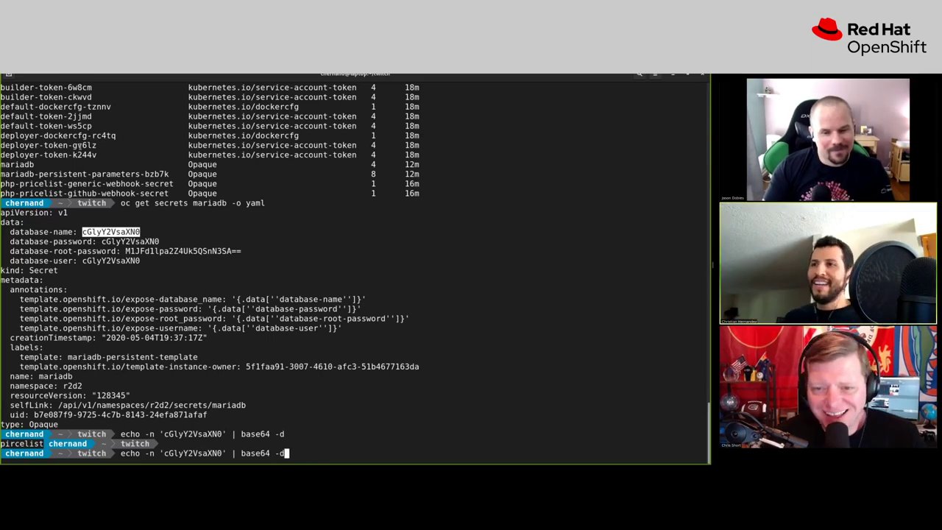
pyautogui.hotkey('ctrl', 'c')
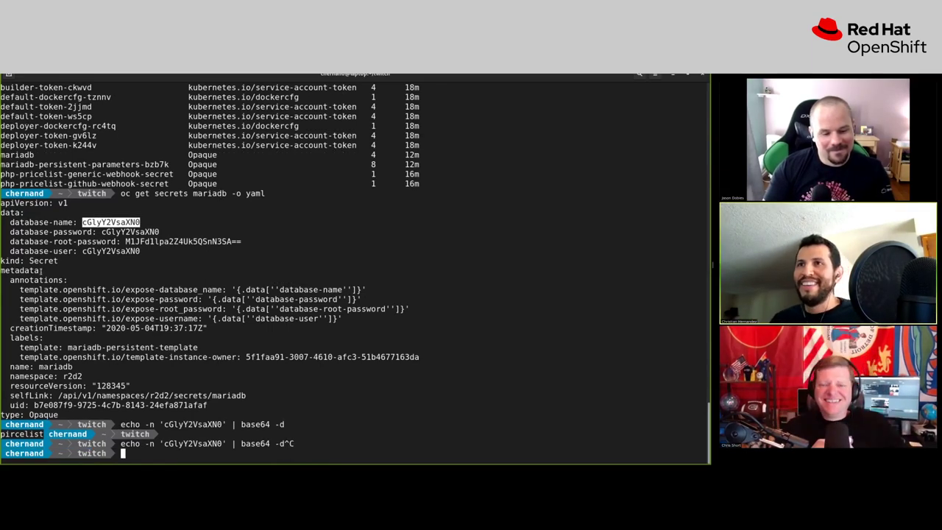
# - Compare the encoded database-name, database-password and database-user values in the mariadb secret's YAML
pyautogui.doubleClick(131, 231)
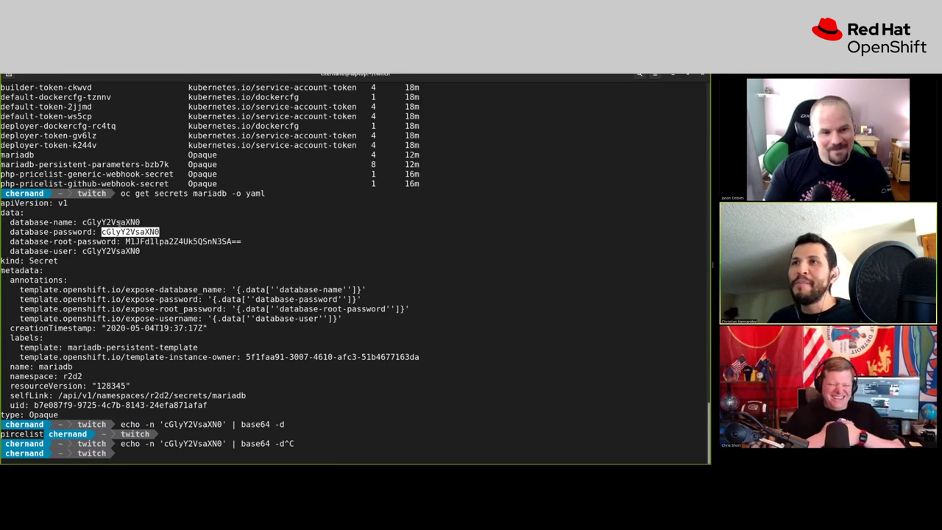
pyautogui.doubleClick(111, 221)
pyautogui.doubleClick(131, 231)
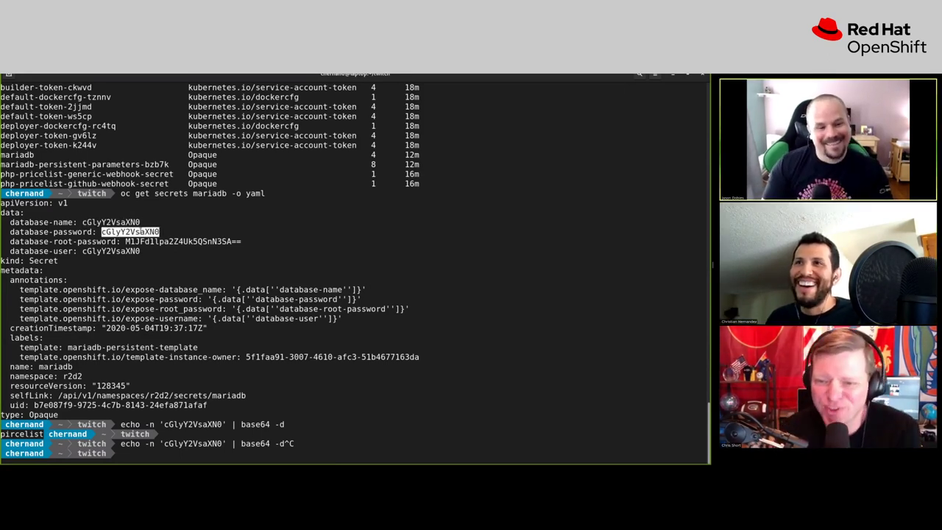
pyautogui.doubleClick(110, 250)
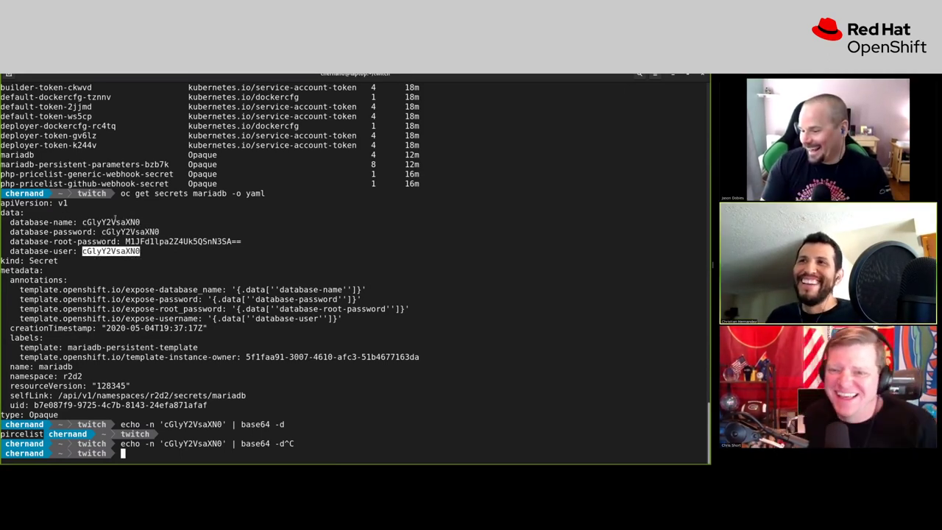
# - Copy the decoded database name from the terminal output and recheck the encoded database-password entry
pyautogui.doubleClick(33, 435)
pyautogui.rightClick(32, 434)
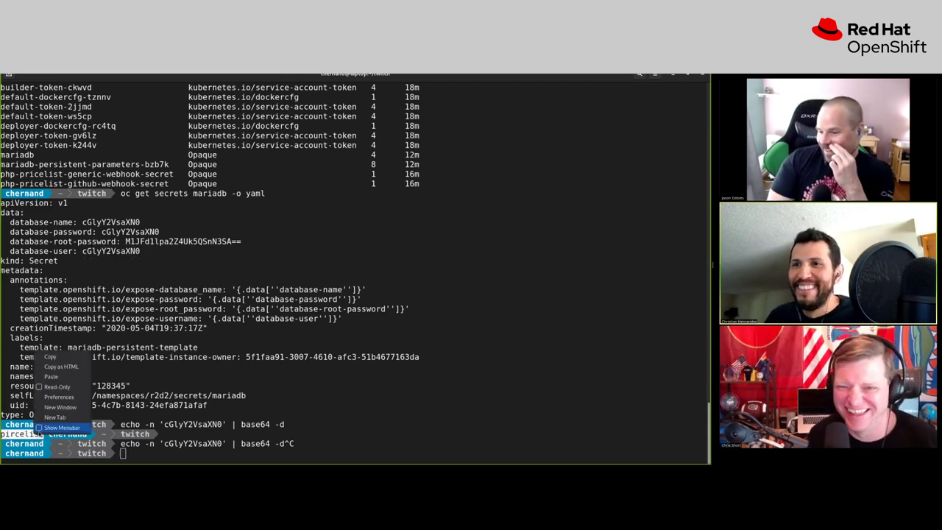
pyautogui.click(59, 353)
pyautogui.doubleClick(120, 213)
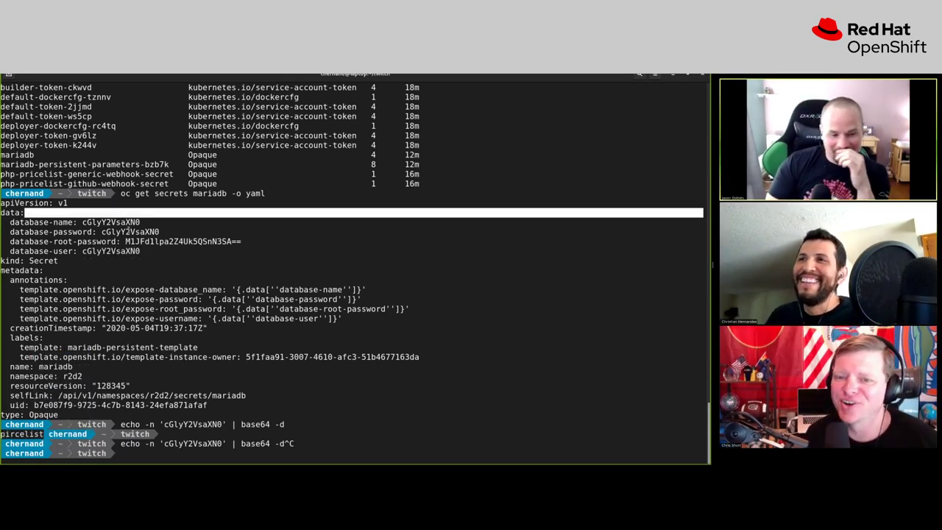
pyautogui.doubleClick(131, 231)
# - Switch to the OpenShift console and open the pricelist-config config map's YAML from the r2d2 project's config maps
pyautogui.hotkey('alt', 'Tab')
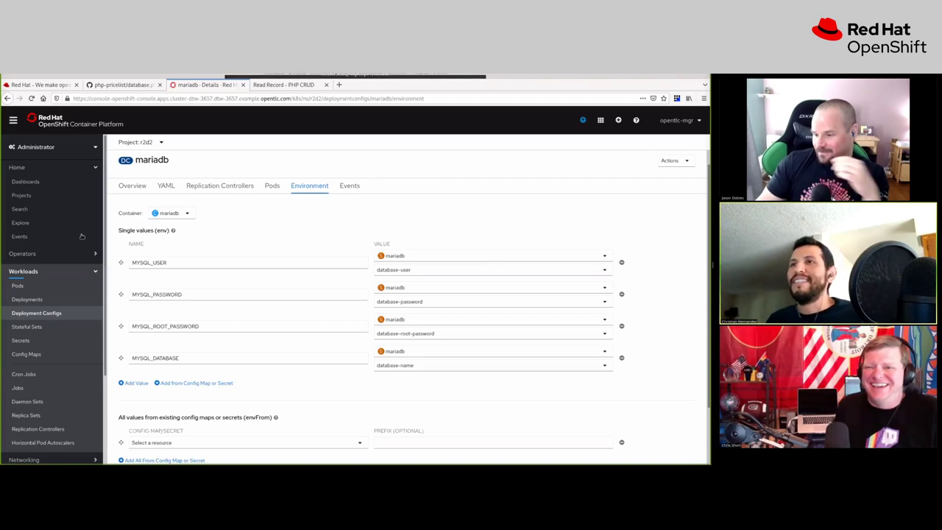
pyautogui.click(95, 271)
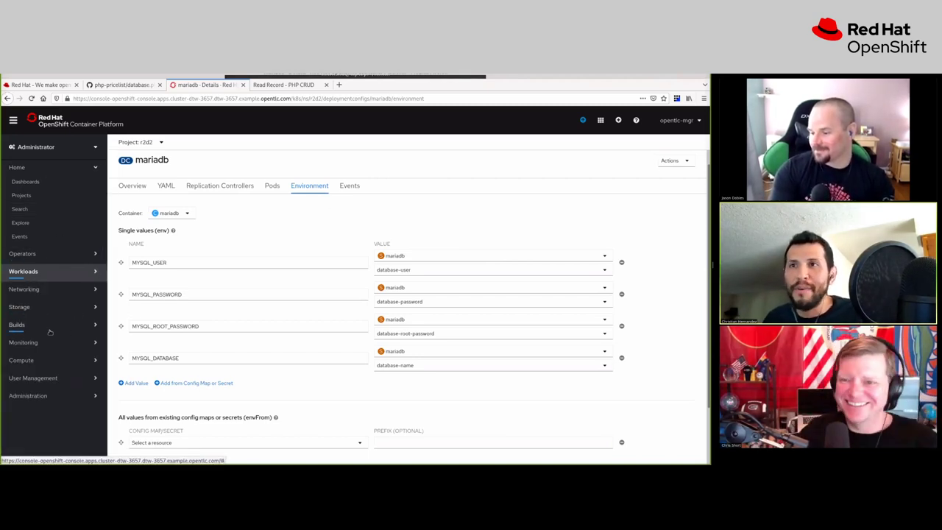
pyautogui.click(47, 289)
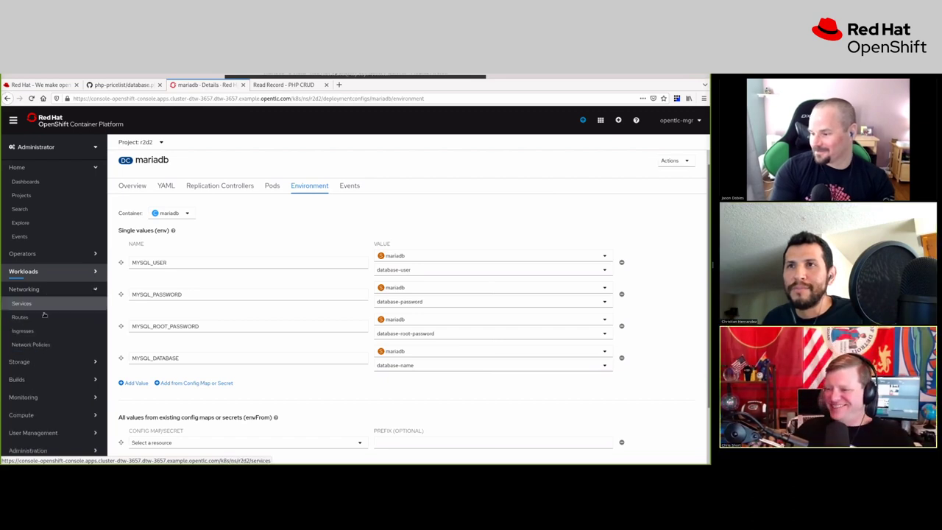
pyautogui.click(44, 272)
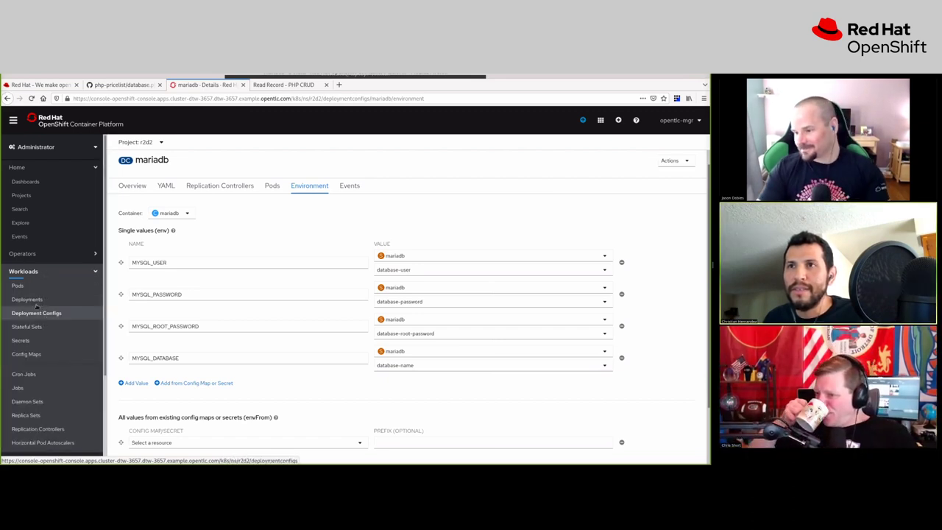
pyautogui.click(33, 353)
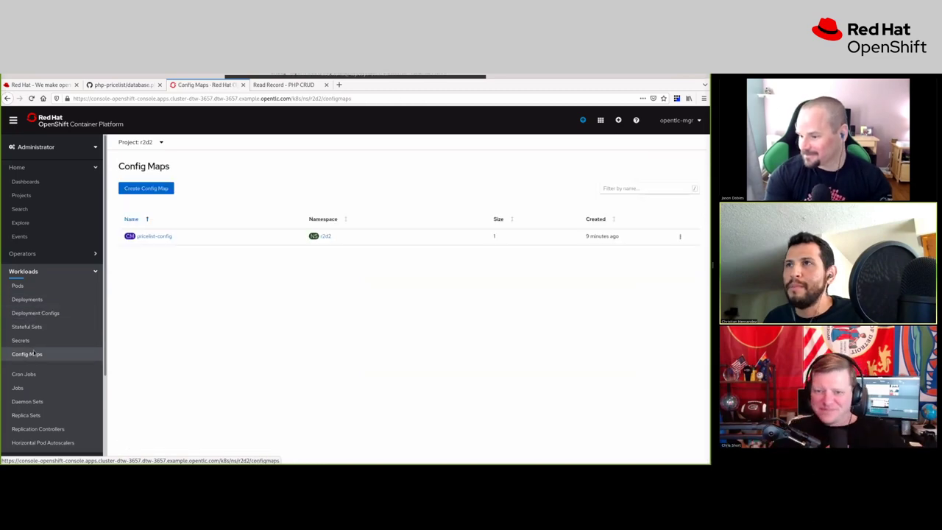
pyautogui.click(151, 237)
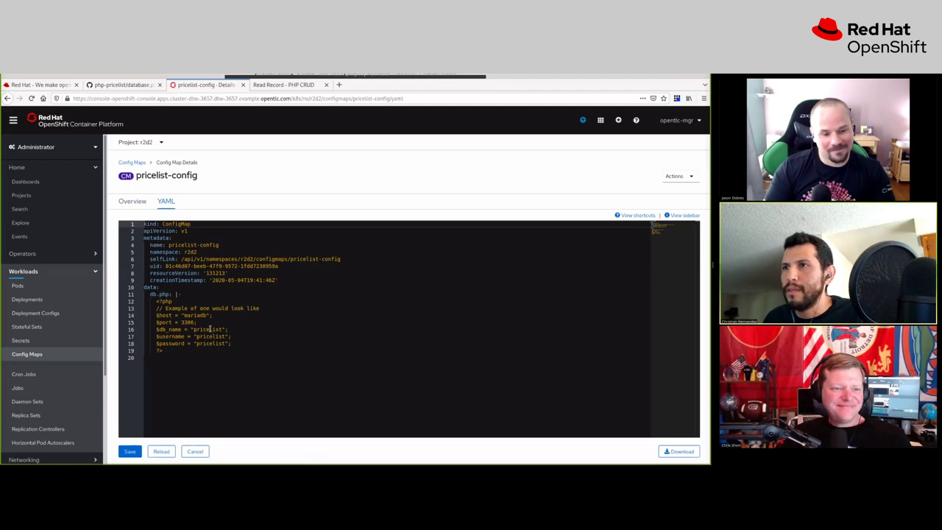
# - Replace the $db_name, $username and $password values in db.php with the decoded value copied from the mariadb secret, and save the config map
pyautogui.doubleClick(210, 329)
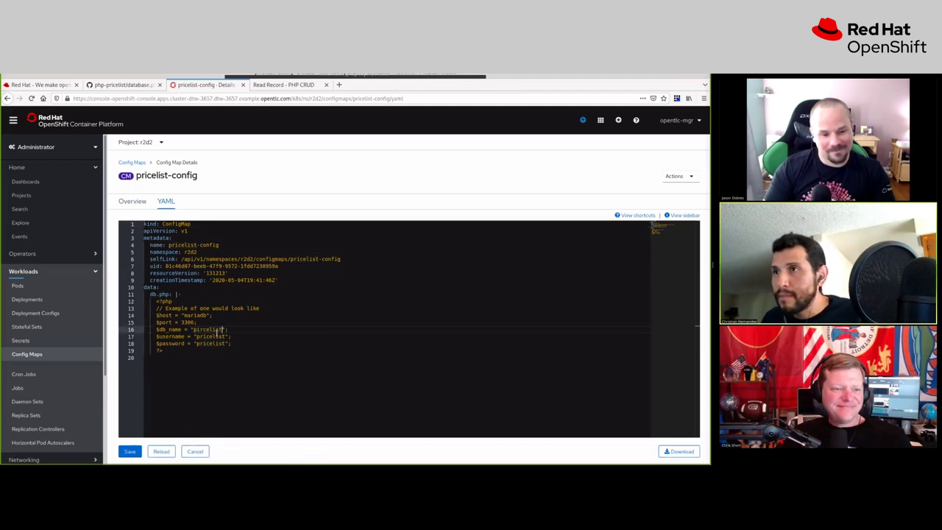
pyautogui.doubleClick(215, 344)
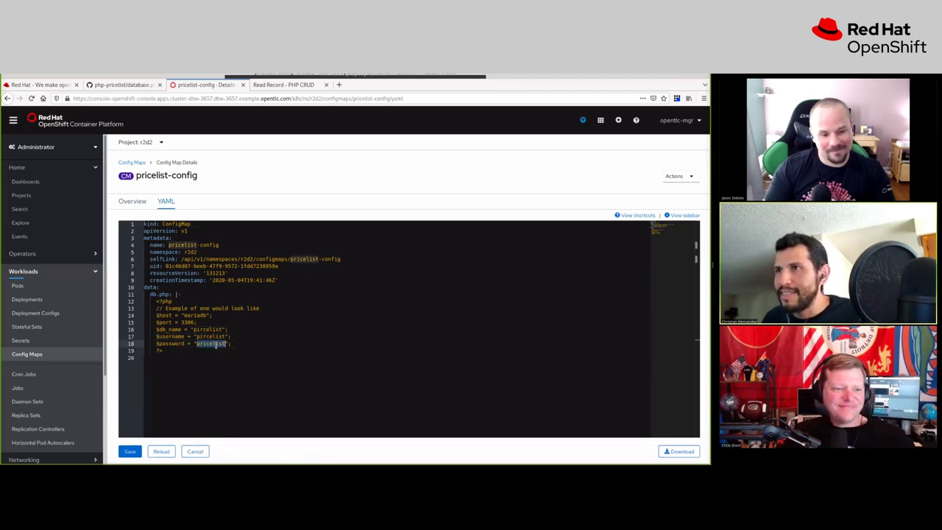
pyautogui.click(129, 451)
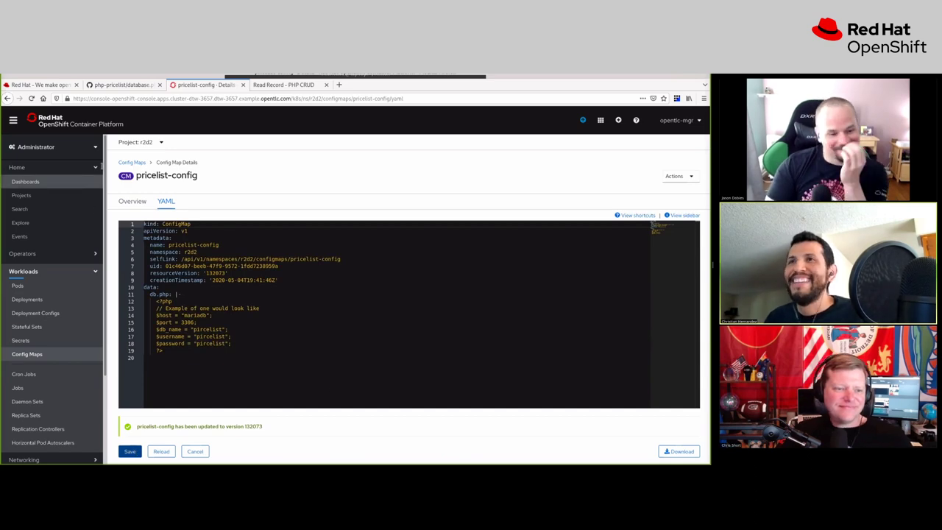
# - Switch to the terminal and list the project's pods with oc get pods
pyautogui.hotkey('alt', 'Tab')
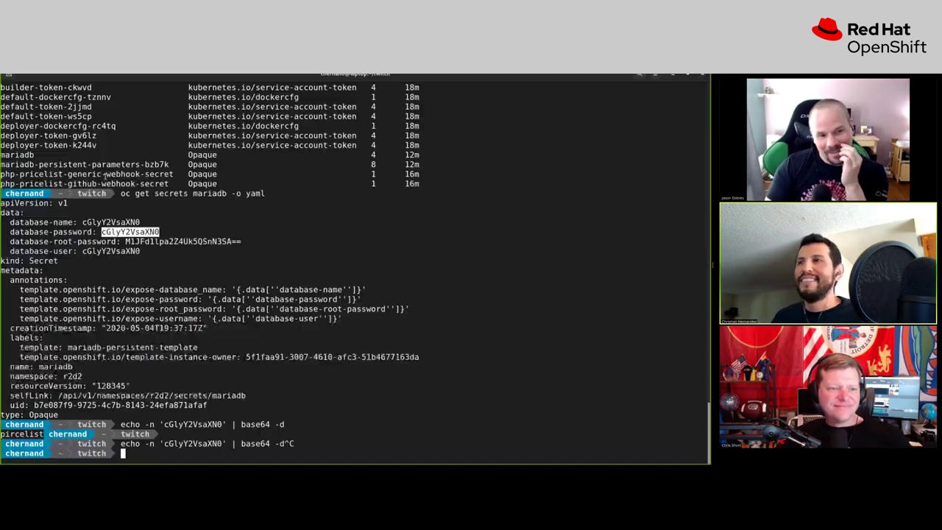
pyautogui.write('oc get pods')
pyautogui.press('Return')
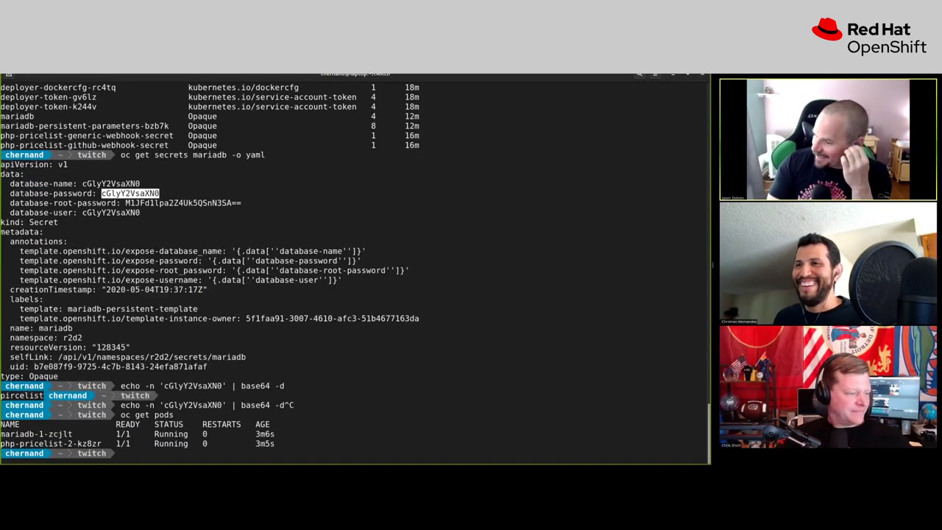
# - Clear the terminal, list the twitch folder's files with ls -l, and clear the output again
pyautogui.write('clear')
pyautogui.press('Return')
pyautogui.press('BackSpace')
pyautogui.press('BackSpace')
pyautogui.press('BackSpace')
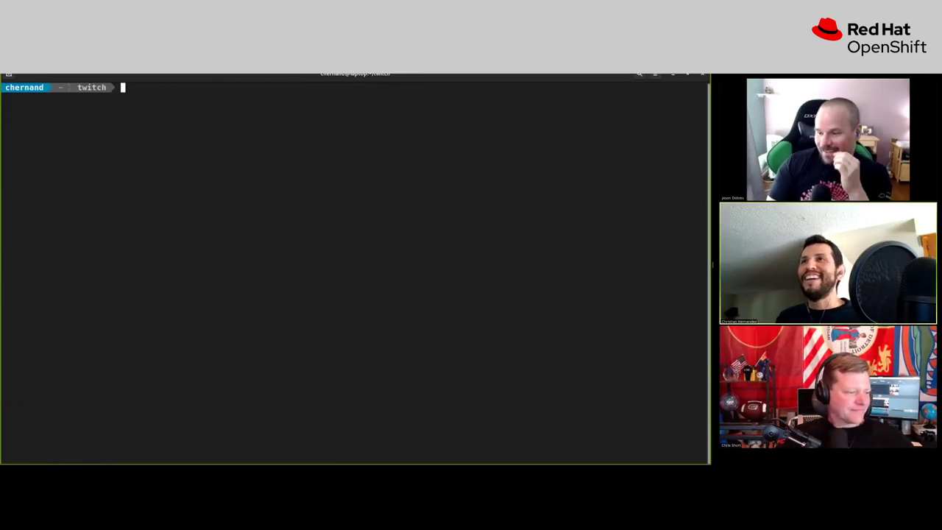
pyautogui.write('ls -l')
pyautogui.press('Return')
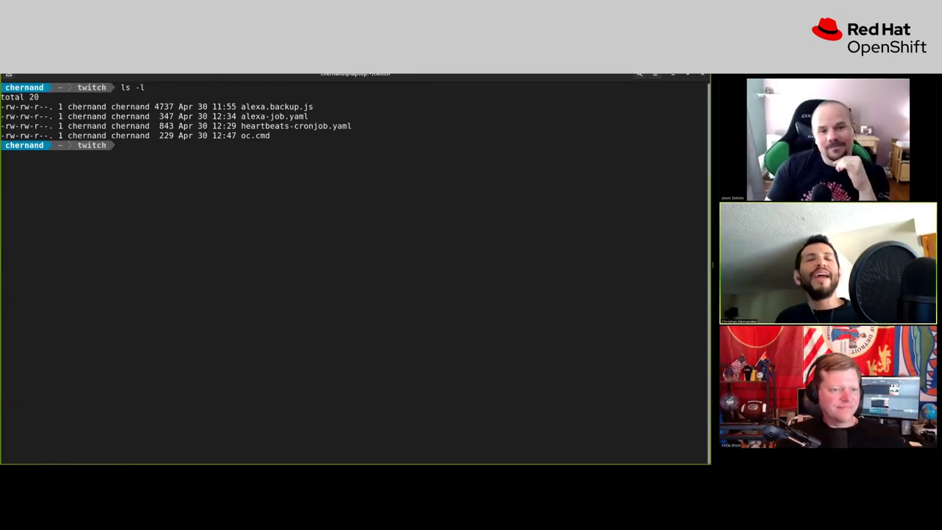
pyautogui.hotkey('ctrl', 'l')
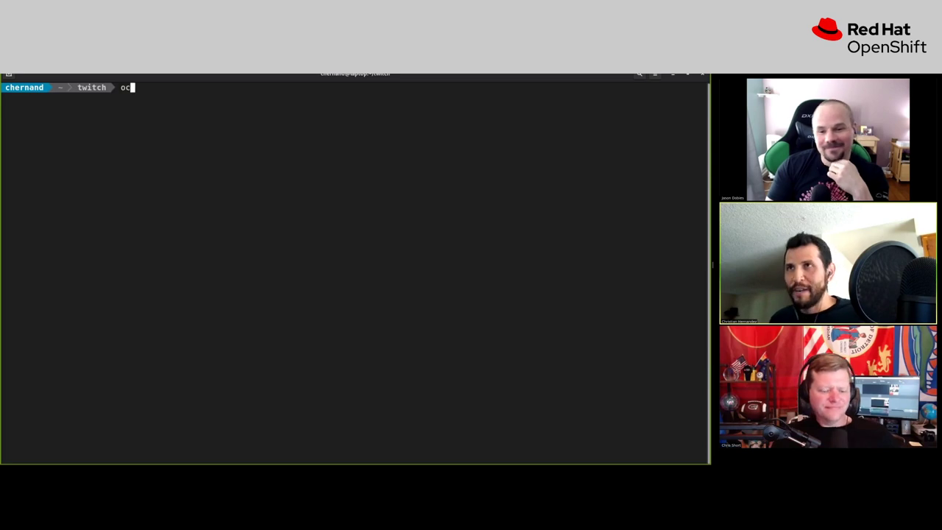
# - List the pods again and delete the php-pricelist-2-kz8zr pod with oc delete pods
pyautogui.write('oc get pods')
pyautogui.press('Return')
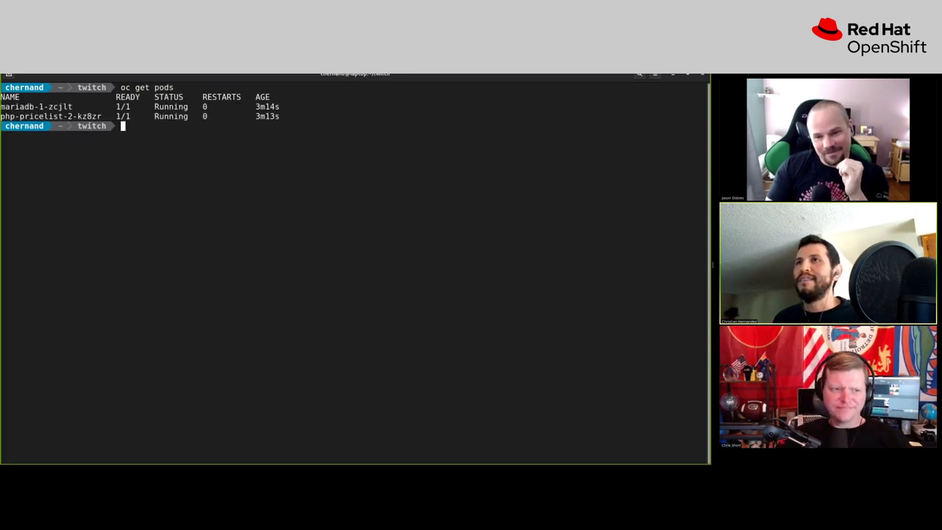
pyautogui.write('oc delete')
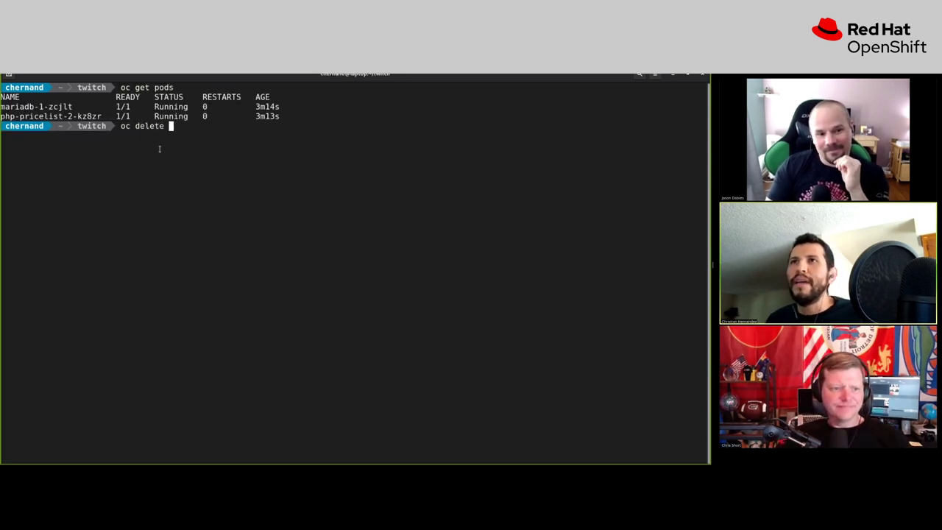
pyautogui.doubleClick(53, 117)
pyautogui.middleClick(302, 153)
pyautogui.press('Return')
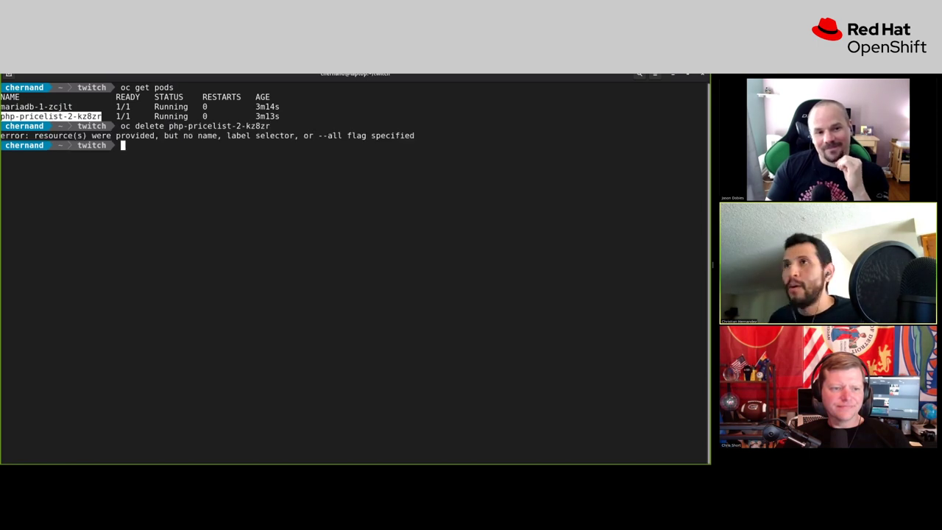
pyautogui.write('oc')
pyautogui.press('Up')
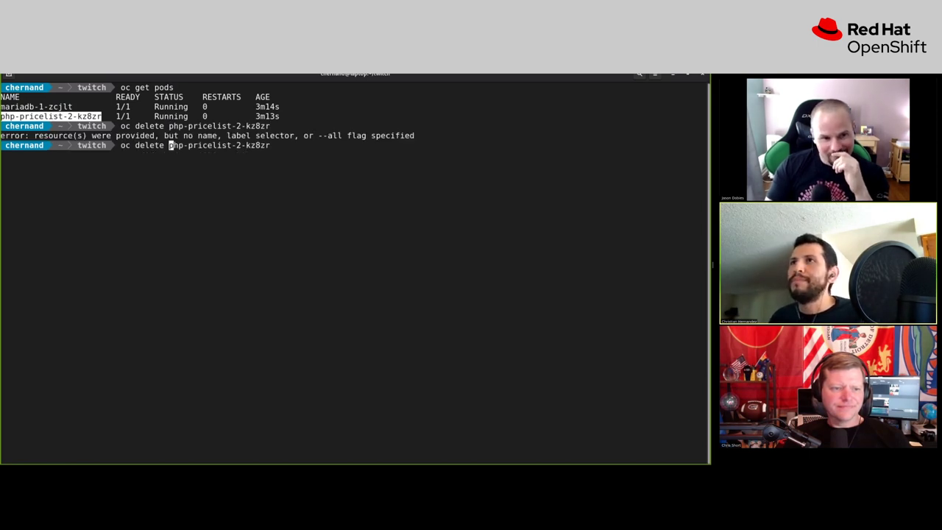
pyautogui.write('pods')
pyautogui.press('Return')
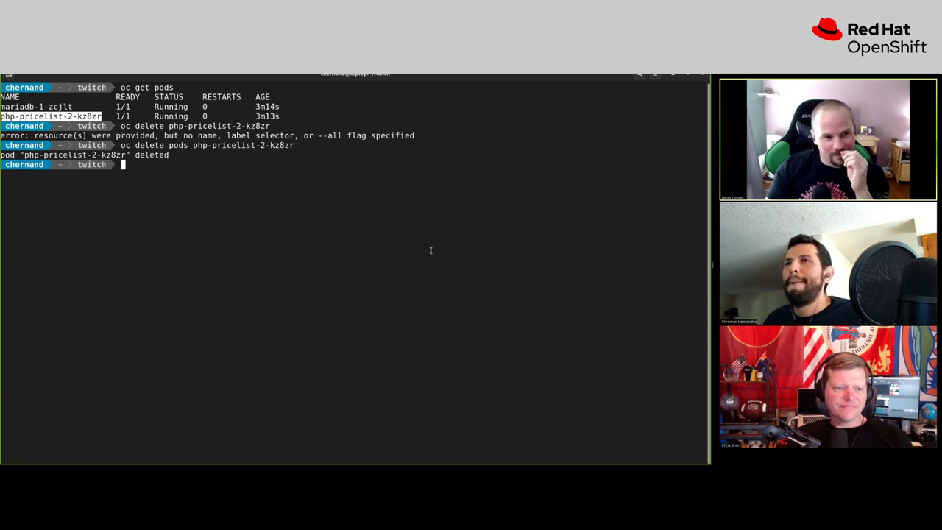
# - Switch to the browser and return the pricelist app from its Read Record page to the home page
pyautogui.hotkey('alt', 'Tab')
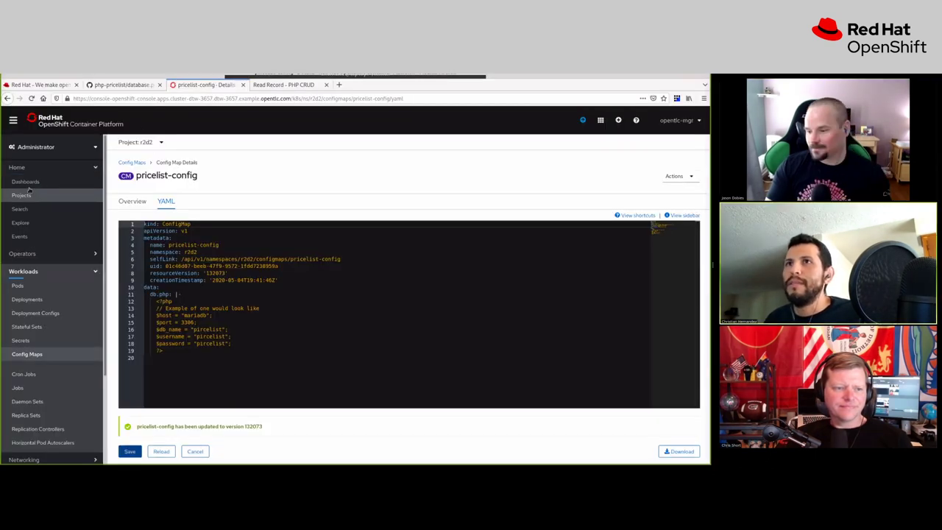
pyautogui.hotkey('ctrl', 'Tab')
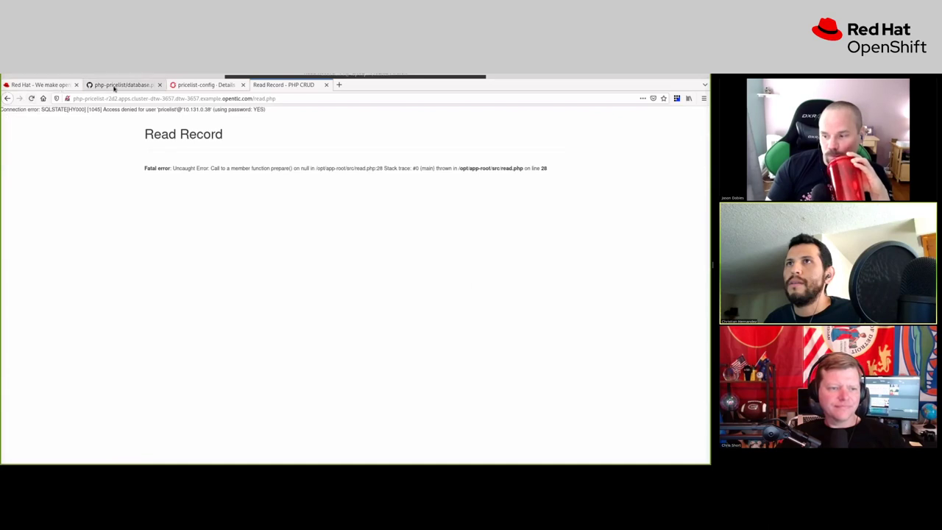
pyautogui.click(202, 85)
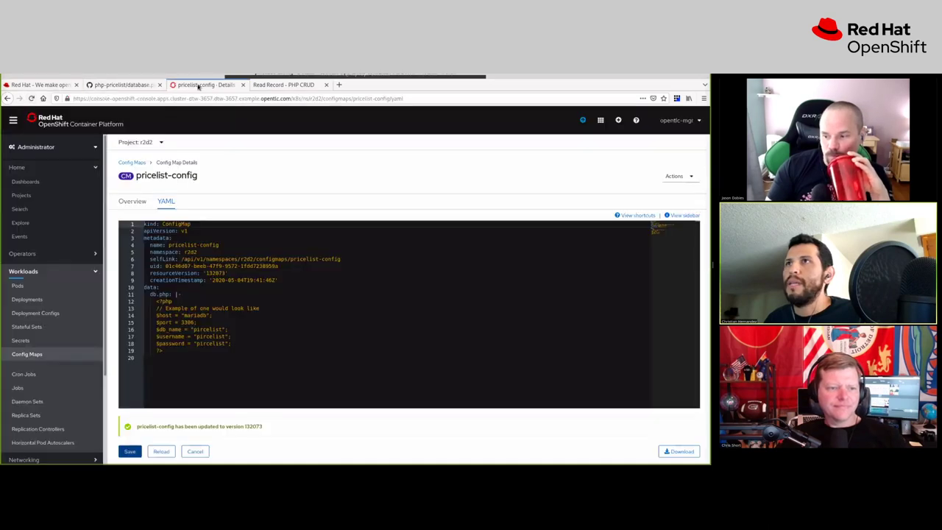
pyautogui.click(288, 87)
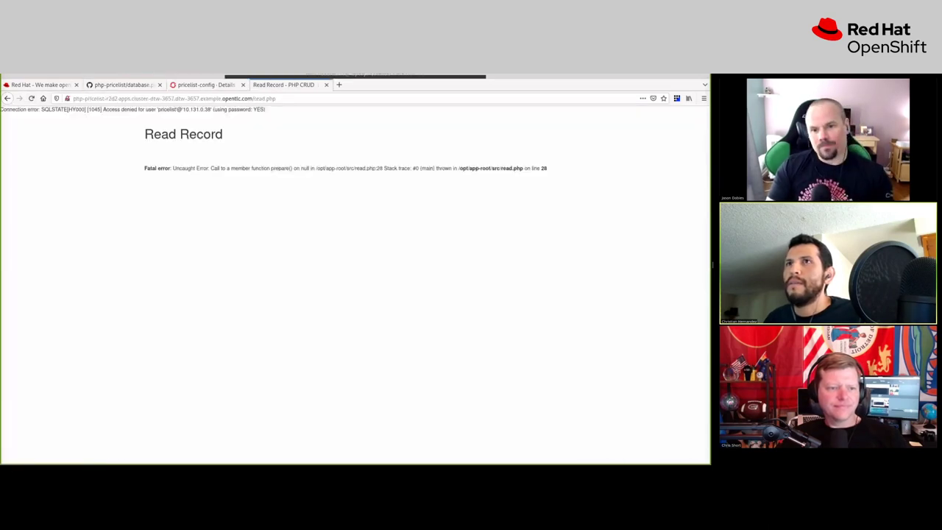
pyautogui.click(7, 98)
# - Switch the OpenShift console to the Developer perspective and show php-pricelist's resources in the topology
pyautogui.click(202, 84)
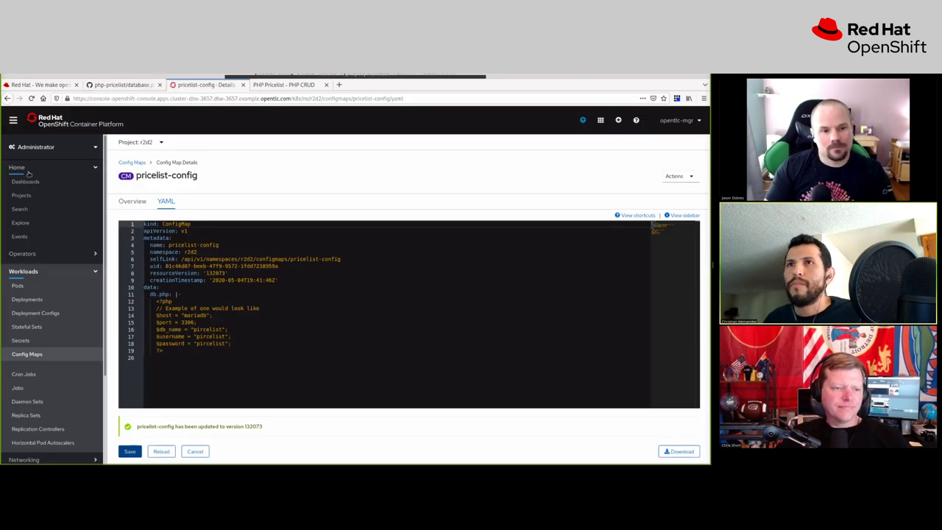
pyautogui.click(33, 146)
pyautogui.click(40, 173)
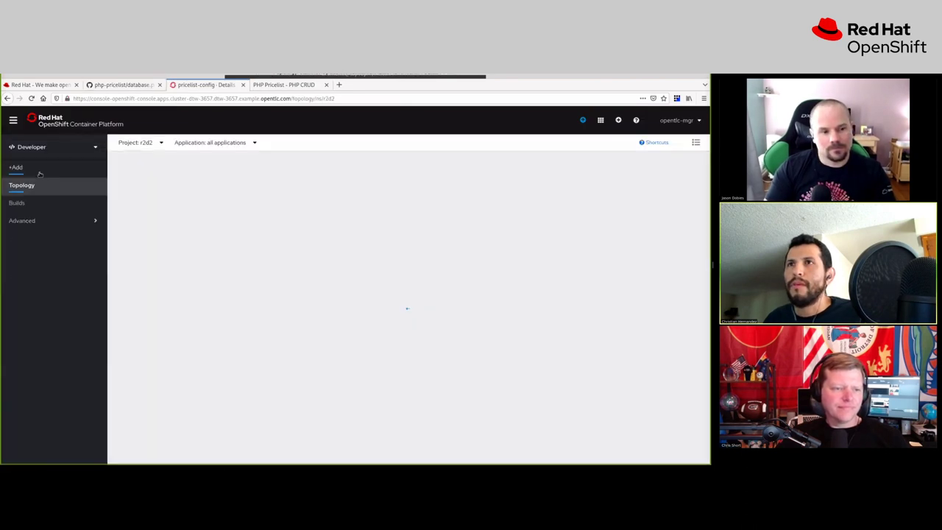
pyautogui.click(368, 301)
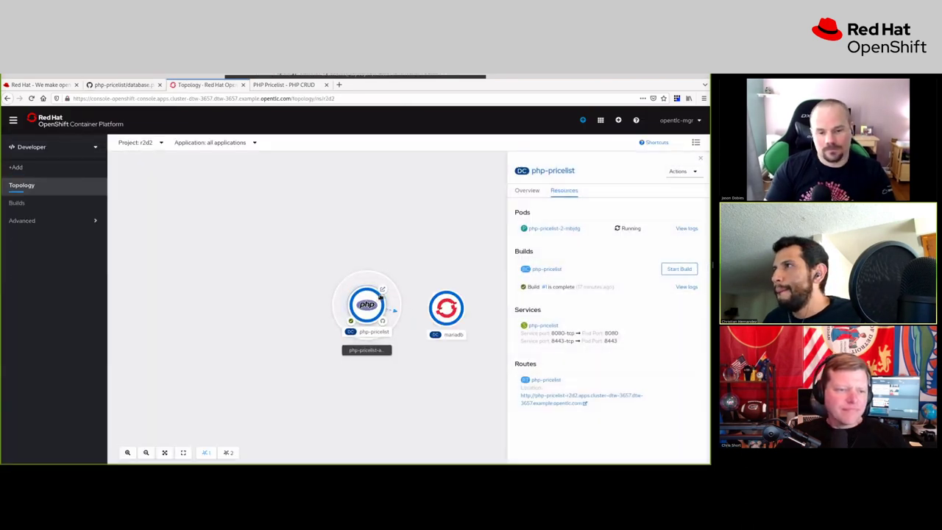
# - Reload the PHP Pricelist home page and read its records to test the database connection
pyautogui.click(273, 86)
pyautogui.click(31, 98)
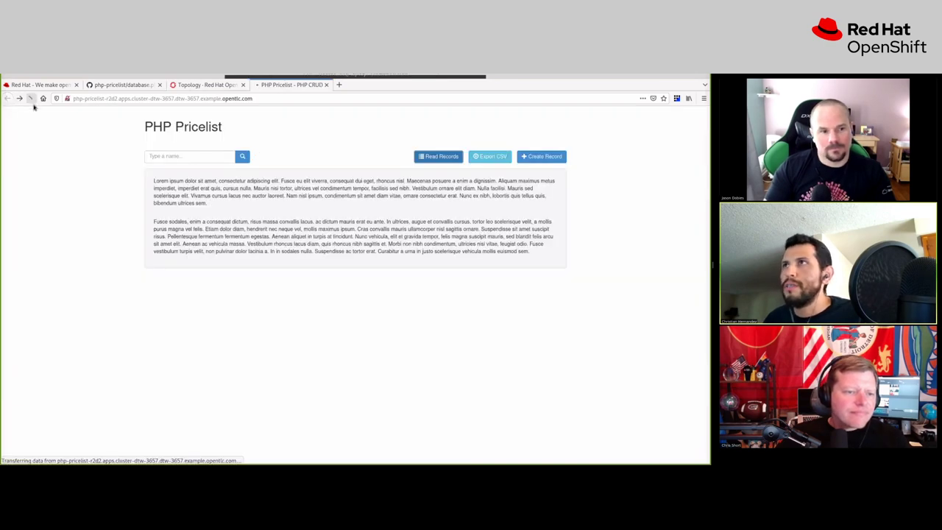
pyautogui.click(432, 158)
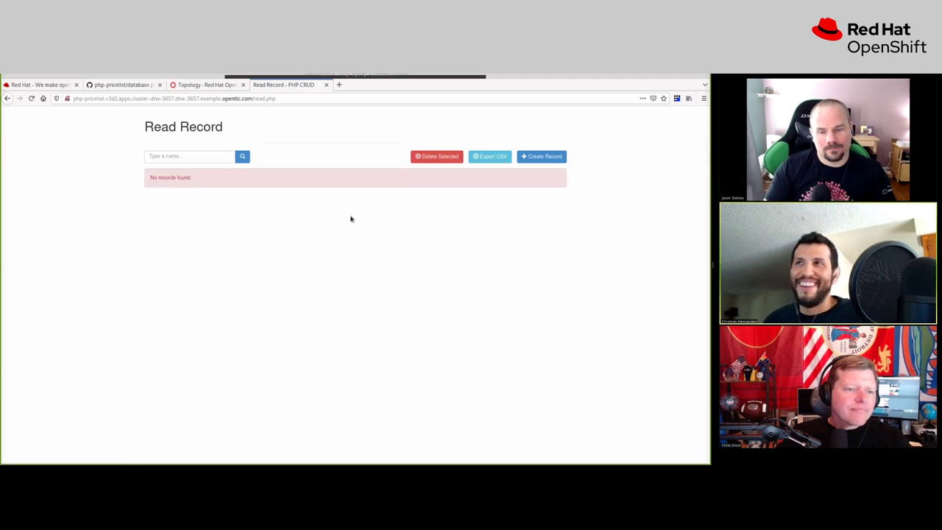
# - Load create_database.php on the pricelist app by replacing read.php in the page address
pyautogui.click(254, 98)
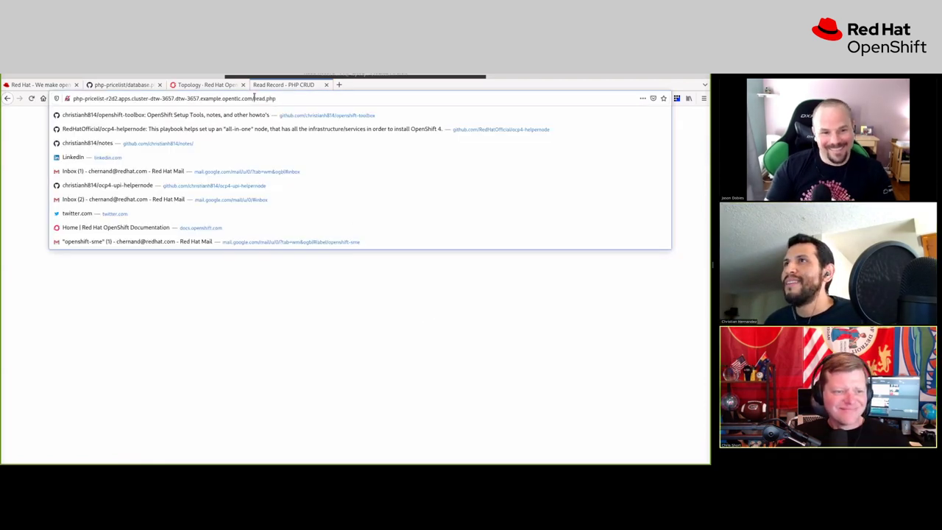
pyautogui.doubleClick(254, 98)
pyautogui.write('create_')
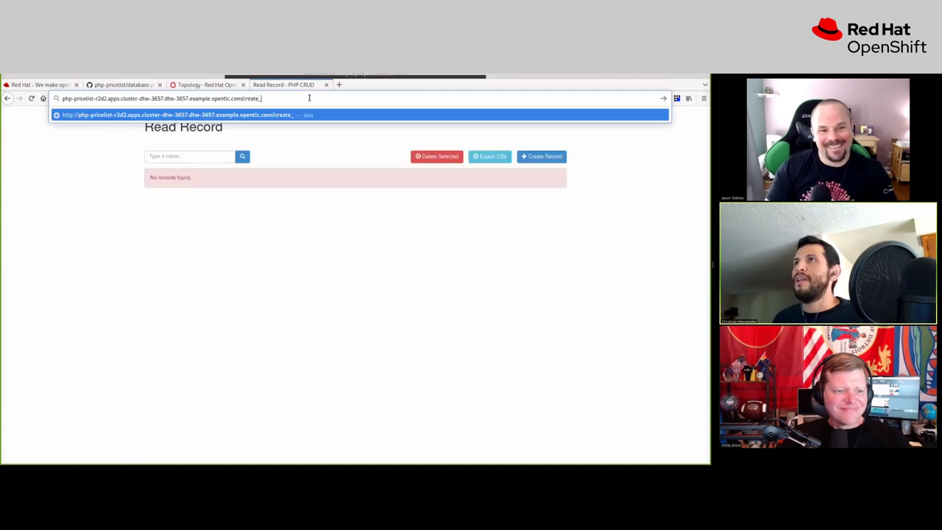
pyautogui.write('database.php')
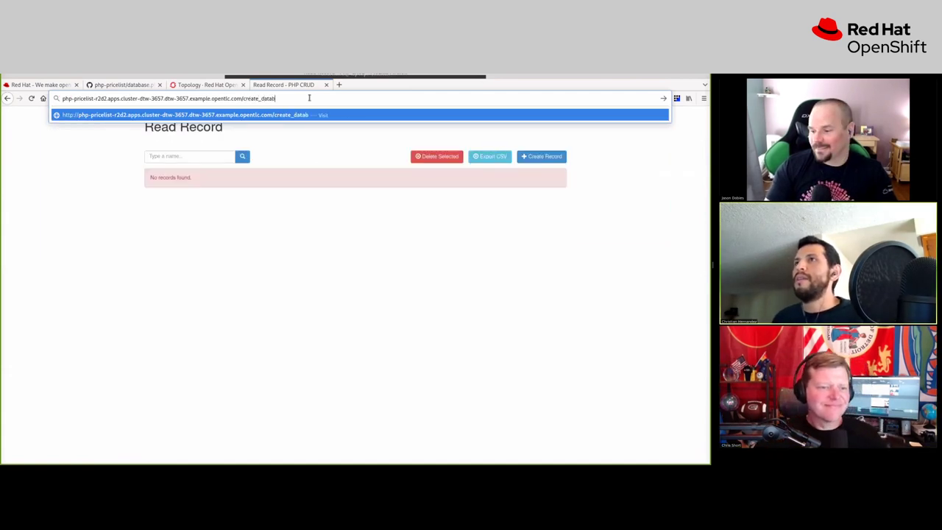
pyautogui.press('Return')
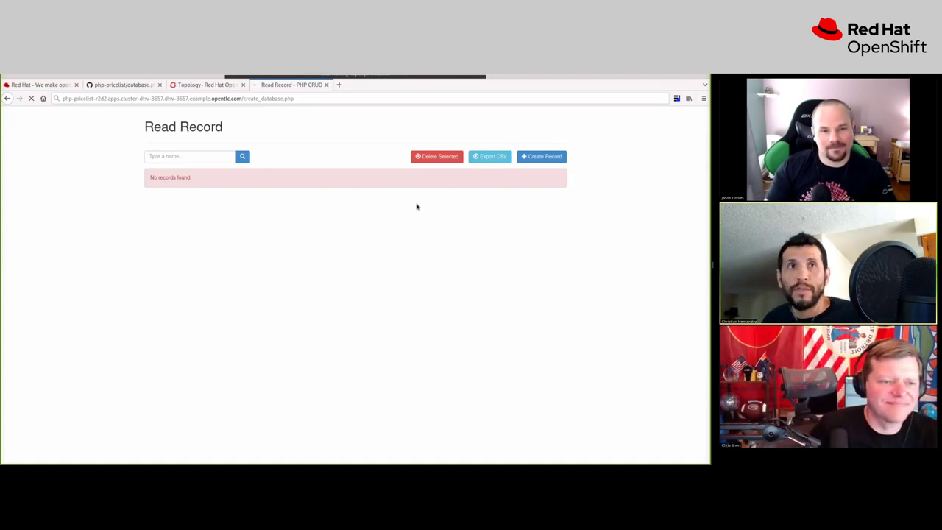
# - Go back to the PHP Pricelist home page and reload it
pyautogui.click(8, 98)
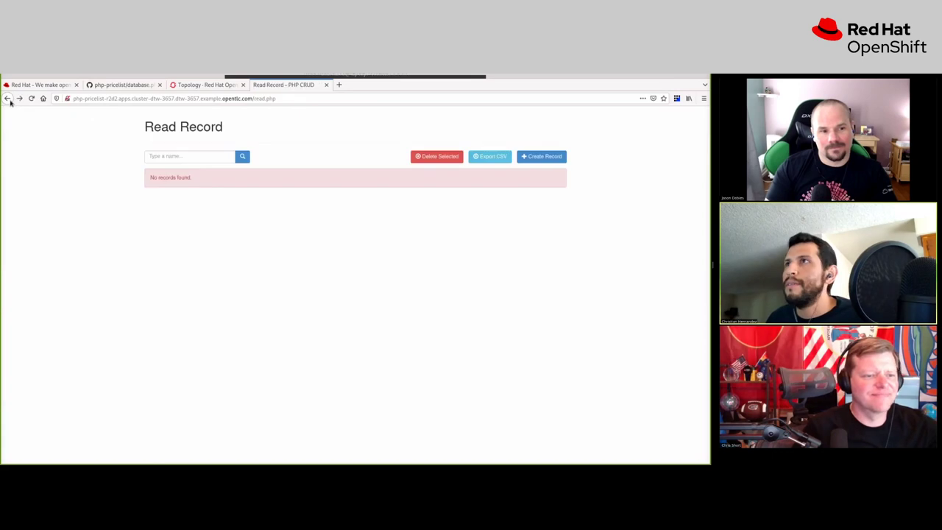
pyautogui.click(7, 100)
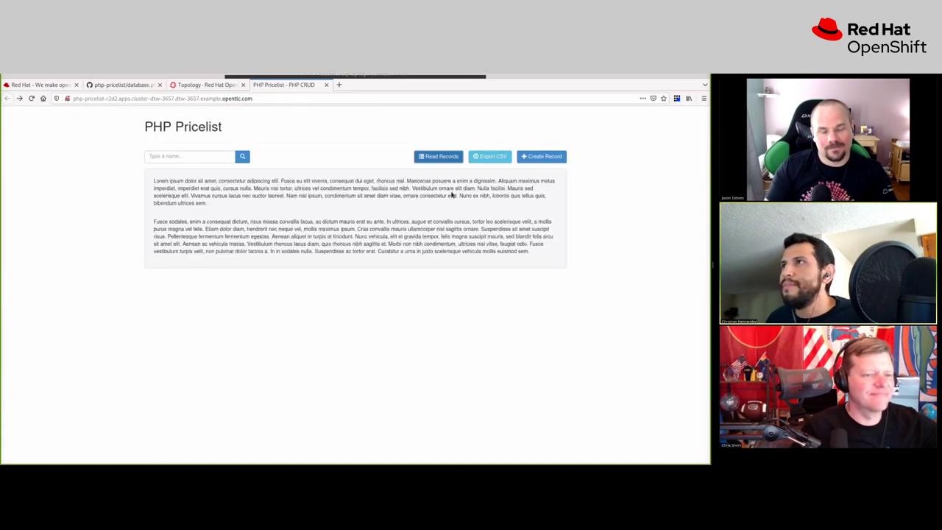
pyautogui.click(31, 99)
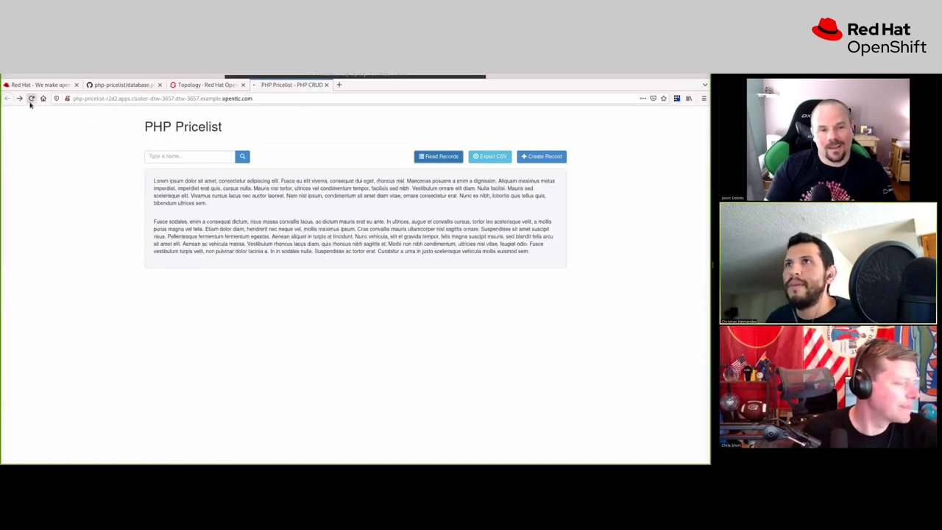
# - Read the pricelist's records and open the form for creating a new record
pyautogui.click(436, 157)
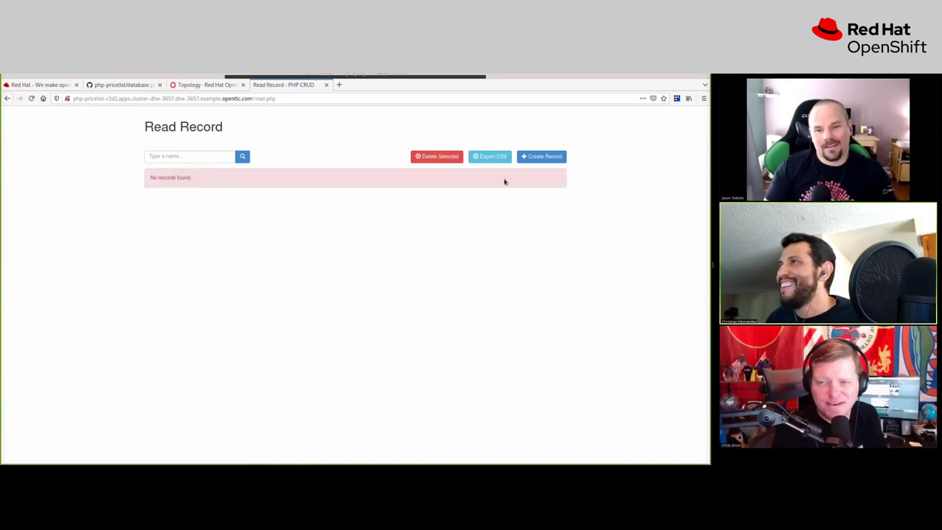
pyautogui.click(541, 156)
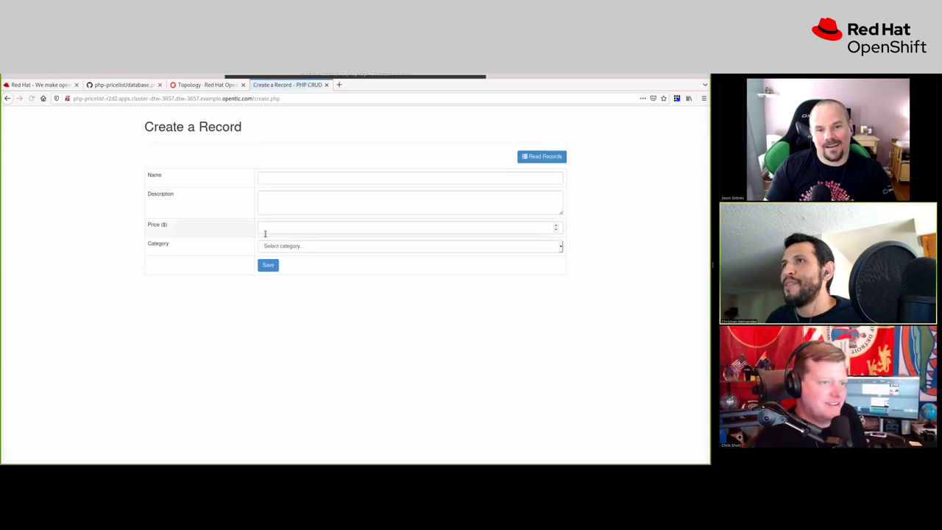
# - Enter Bananas as the new record's name and Tasty fruit as its description
pyautogui.click(327, 176)
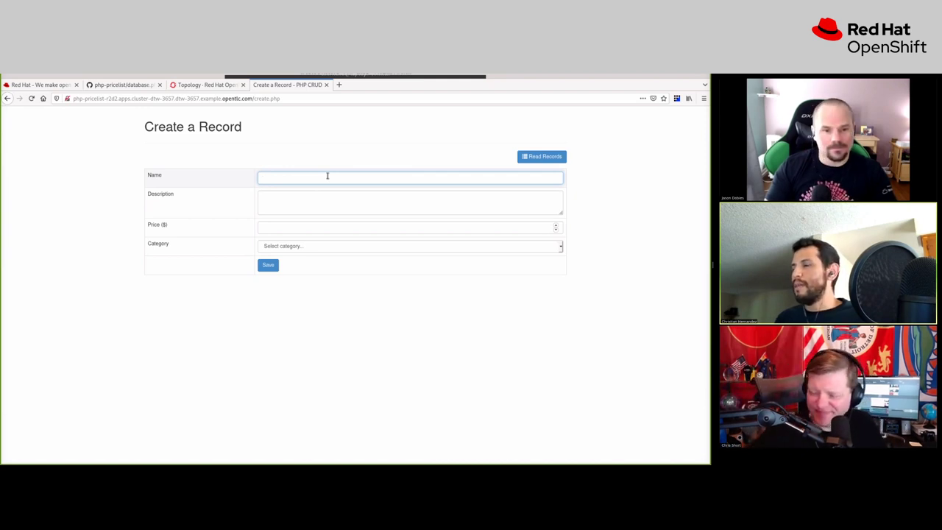
pyautogui.click(327, 177)
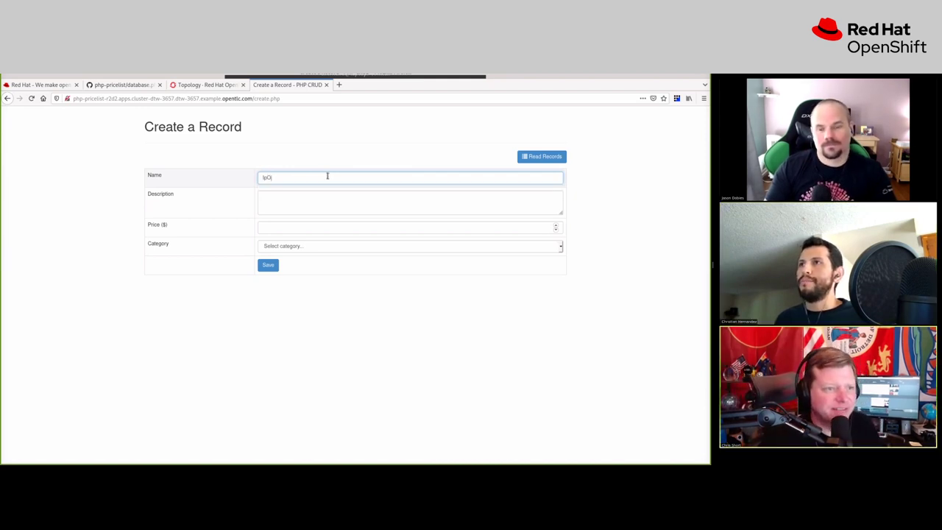
pyautogui.write('Ban')
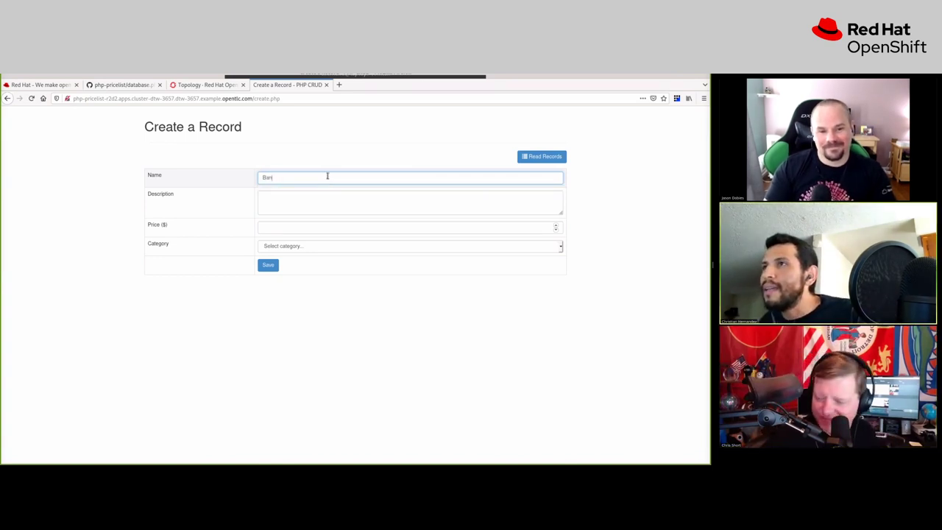
pyautogui.write('anas')
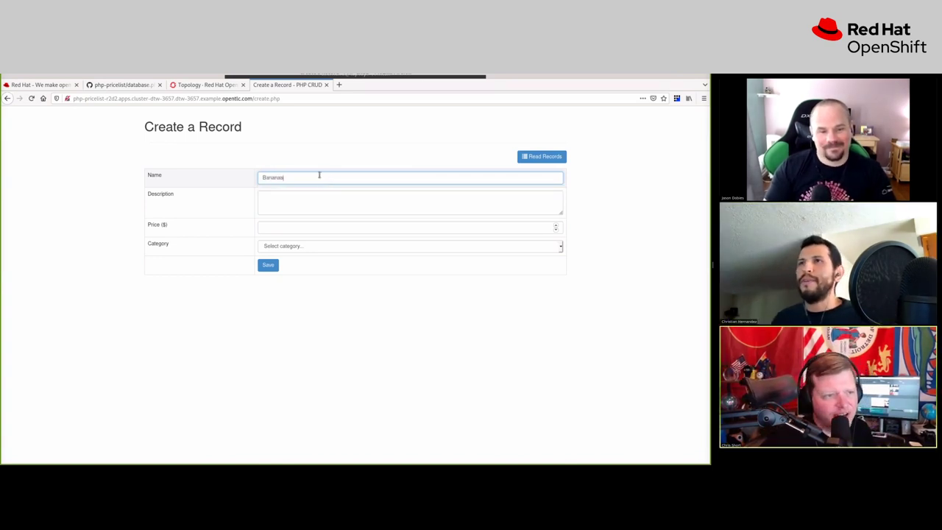
pyautogui.click(345, 198)
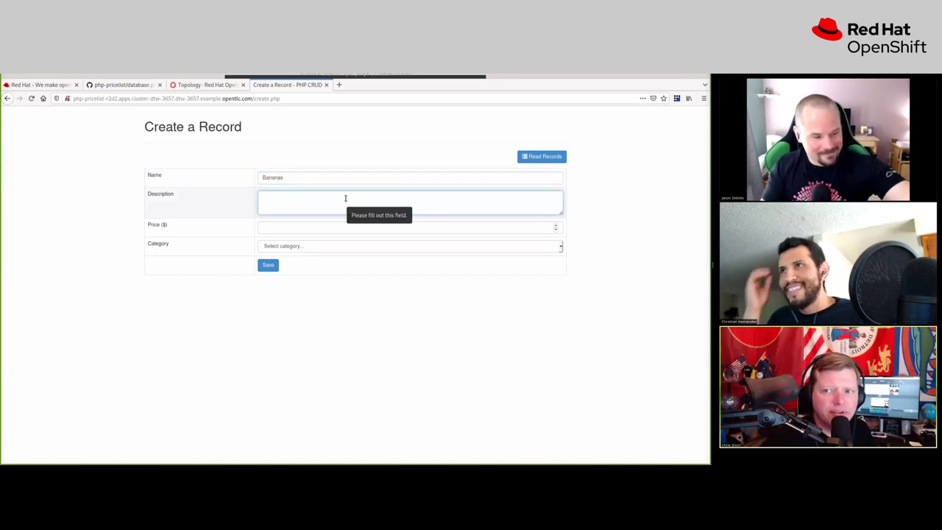
pyautogui.hotkey('shift', 'Tab')
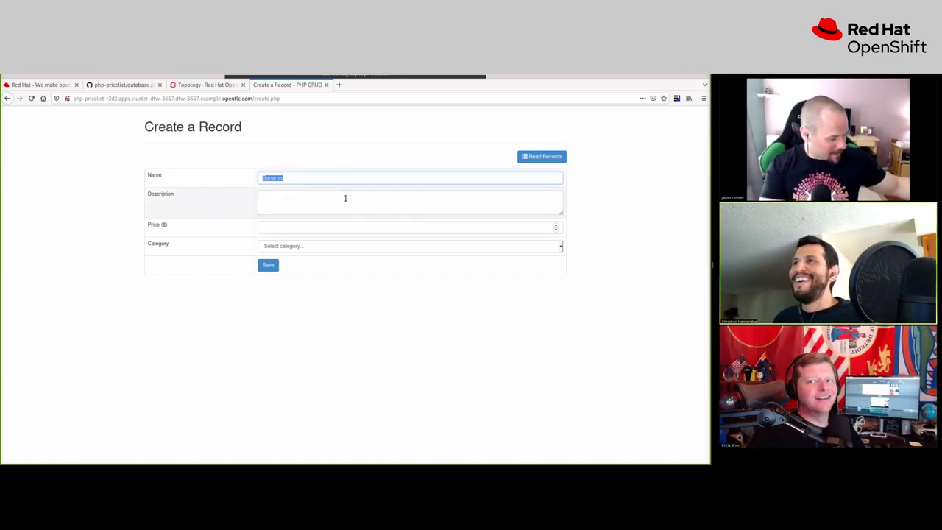
pyautogui.press('Tab')
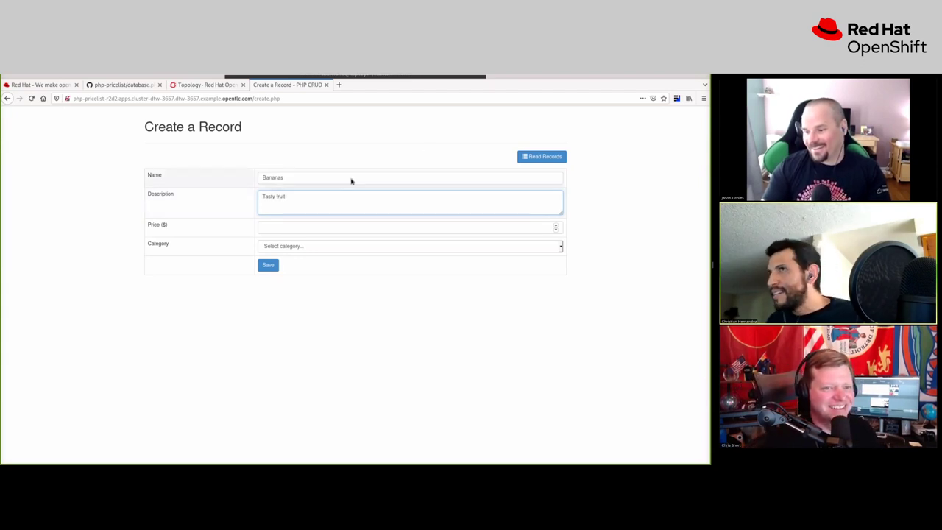
# - Replace the new record's name with Lightsaber
pyautogui.click(259, 178)
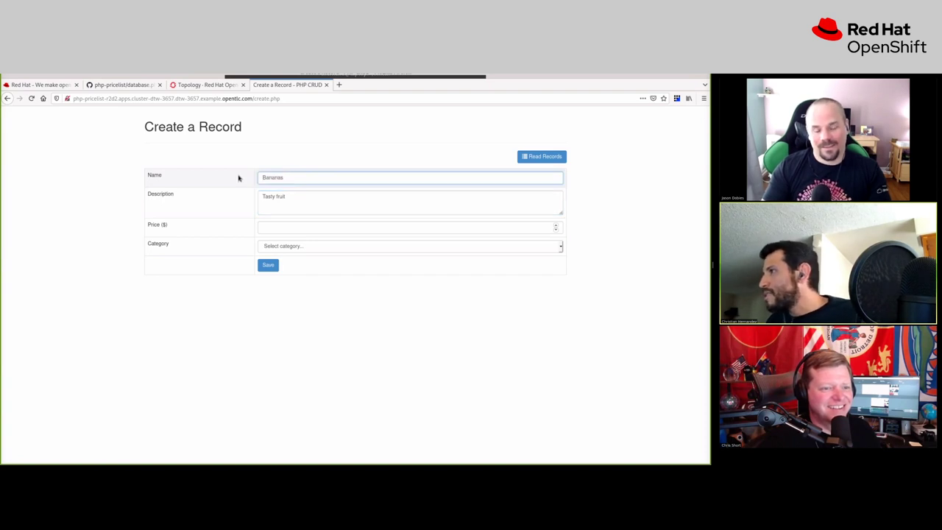
pyautogui.write('Ligh')
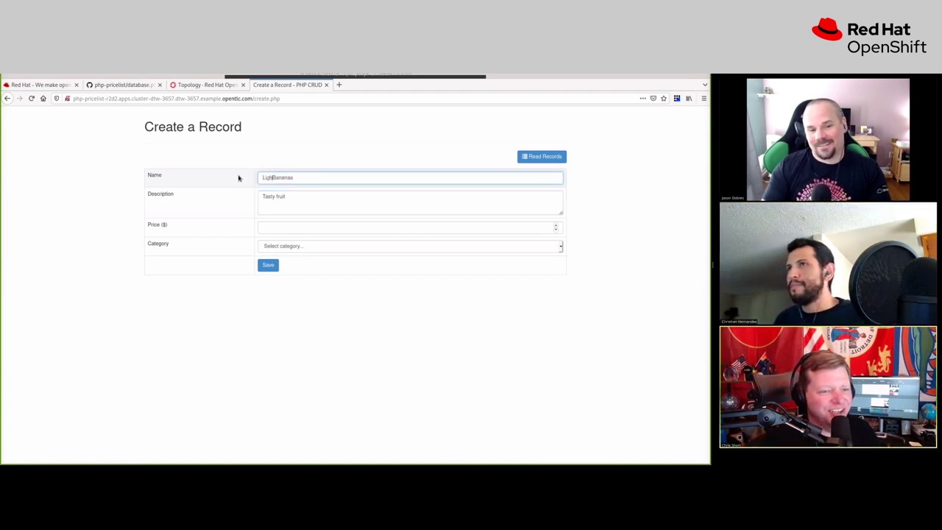
pyautogui.hotkey('ctrl', 'a')
pyautogui.write('Light')
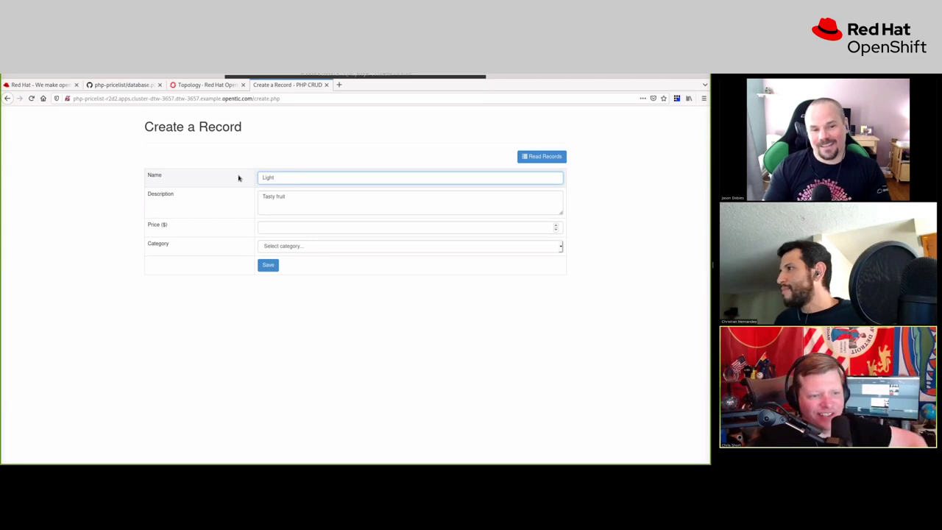
pyautogui.write('saber')
pyautogui.press('Tab')
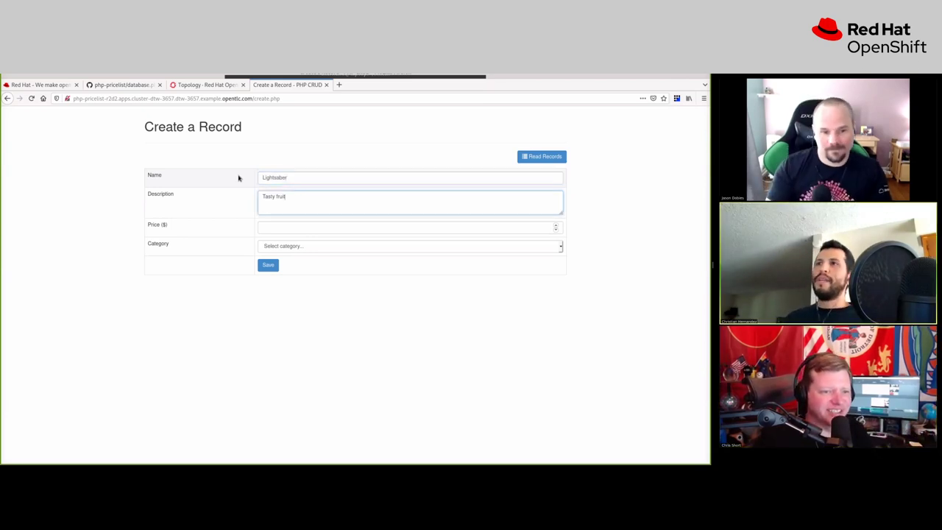
# - Replace the record's description with Gently used and set its price to 50
pyautogui.hotkey('ctrl', 'a')
pyautogui.write('Gently use')
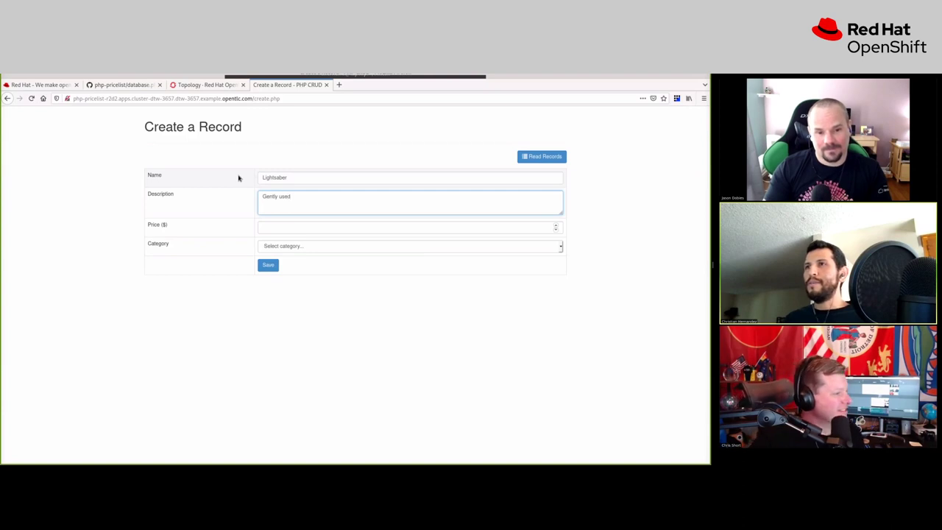
pyautogui.press('Tab')
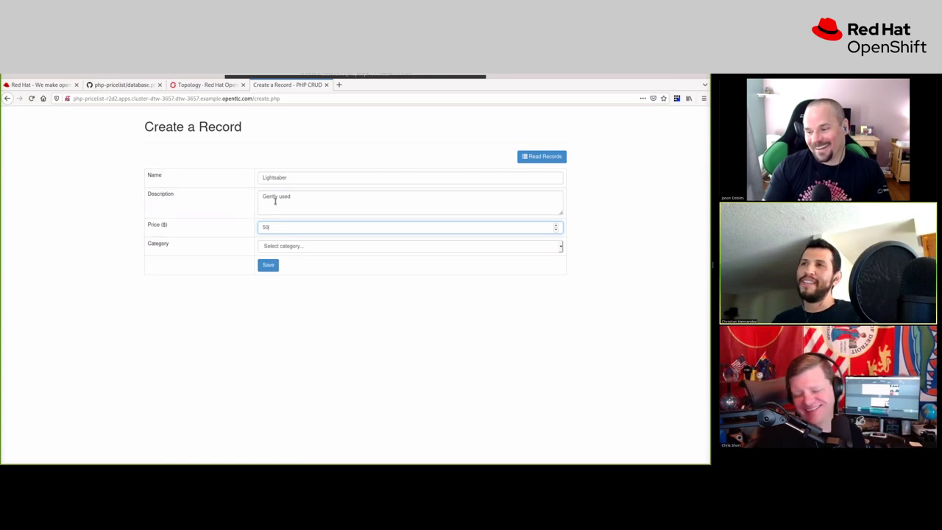
# - Save the Lightsaber record under the Electronics category and list the saved records
pyautogui.click(339, 246)
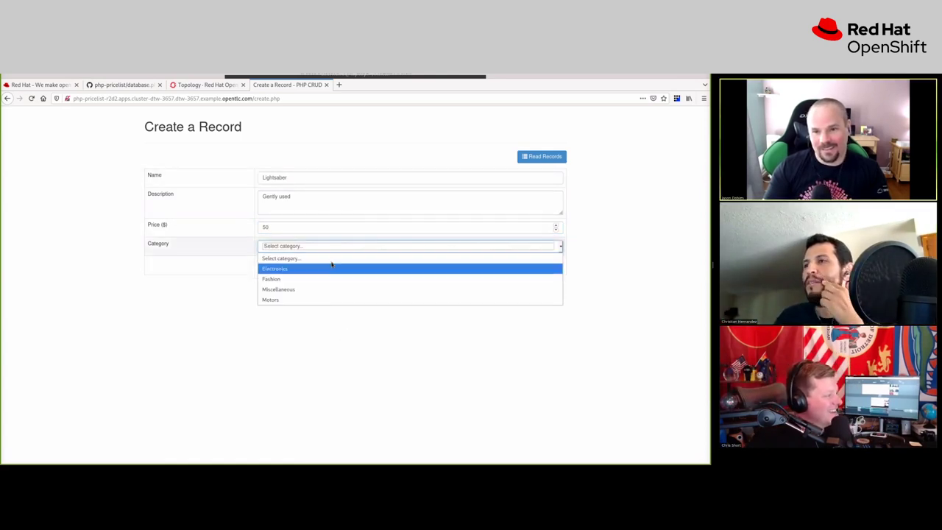
pyautogui.click(274, 269)
pyautogui.click(288, 246)
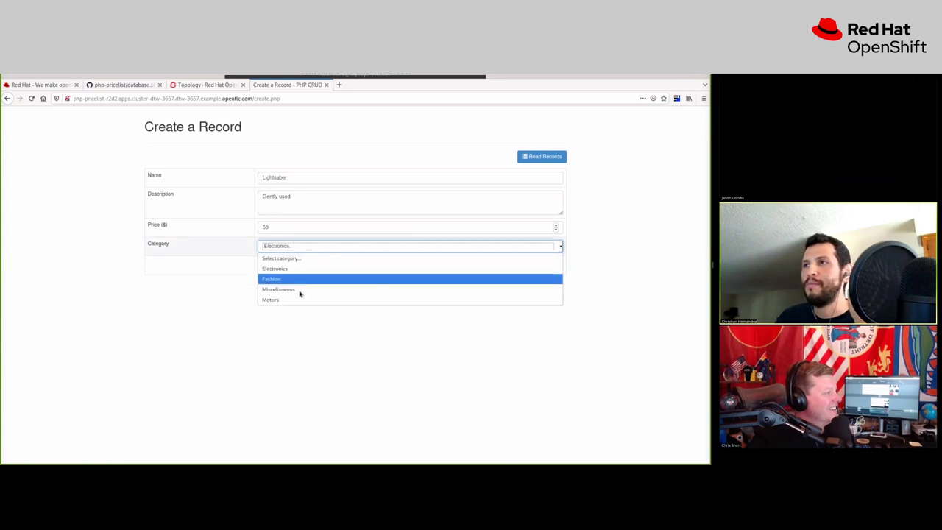
pyautogui.click(219, 282)
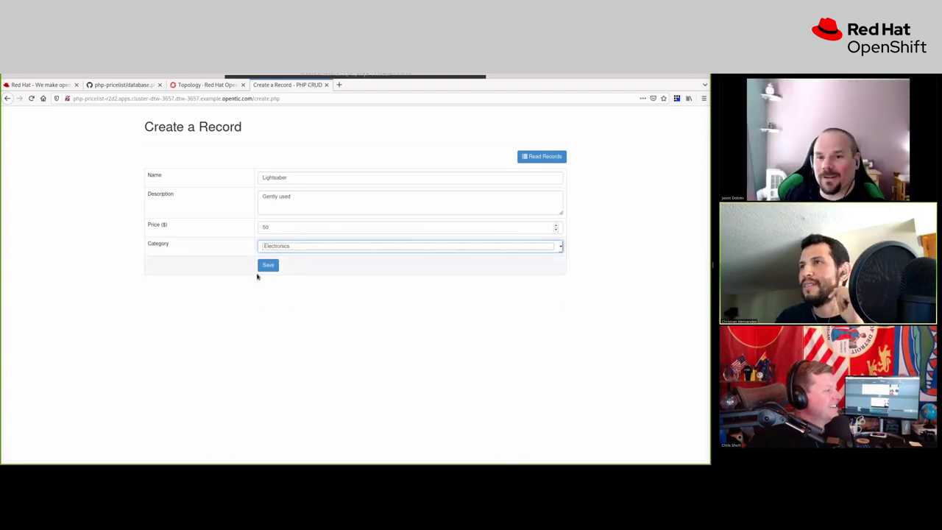
pyautogui.click(270, 266)
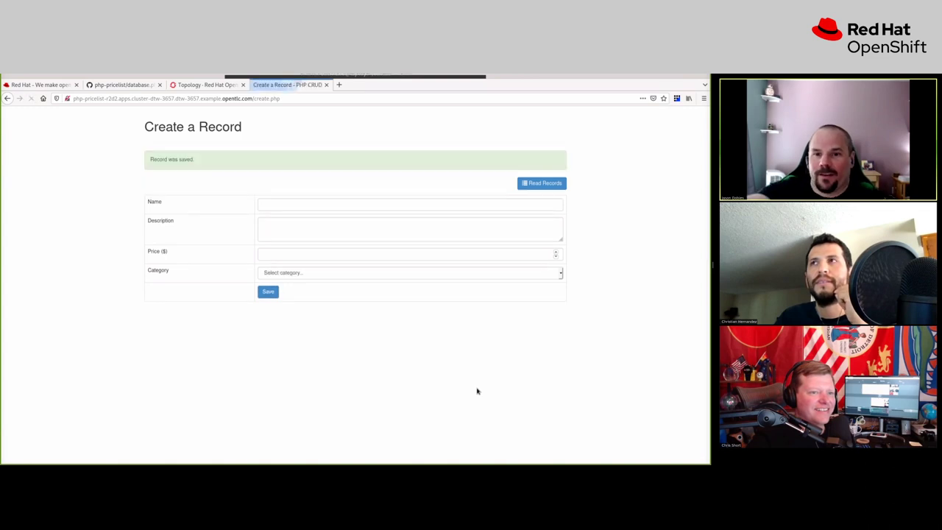
pyautogui.click(541, 184)
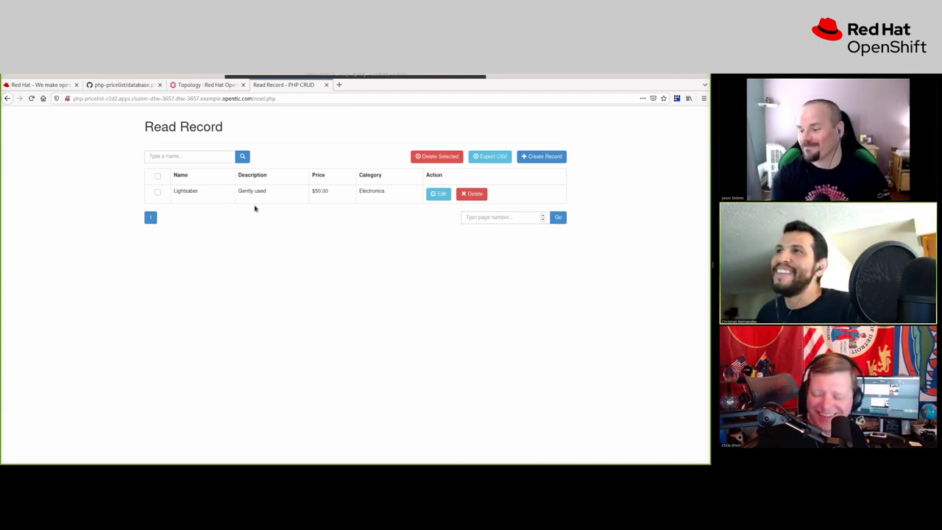
# - In the OpenShift topology, close php-pricelist's details and move the php-pricelist and mariadb nodes toward the canvas's upper-left area
pyautogui.click(191, 85)
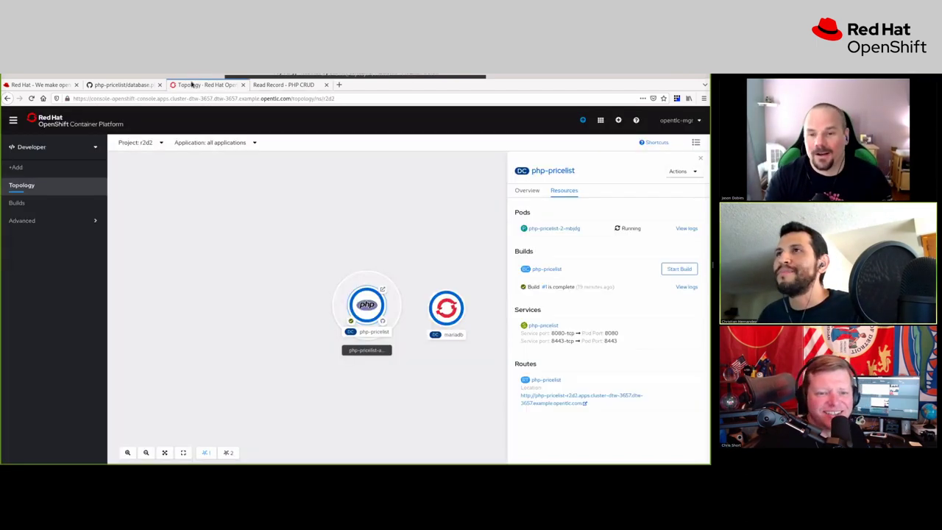
pyautogui.click(700, 158)
pyautogui.moveTo(370, 282); pyautogui.dragTo(250, 242)
pyautogui.moveTo(454, 311); pyautogui.dragTo(322, 248)
# - Return briefly to the app's records page, and view the root file list of the php-pricelist repository on GitHub
pyautogui.click(268, 87)
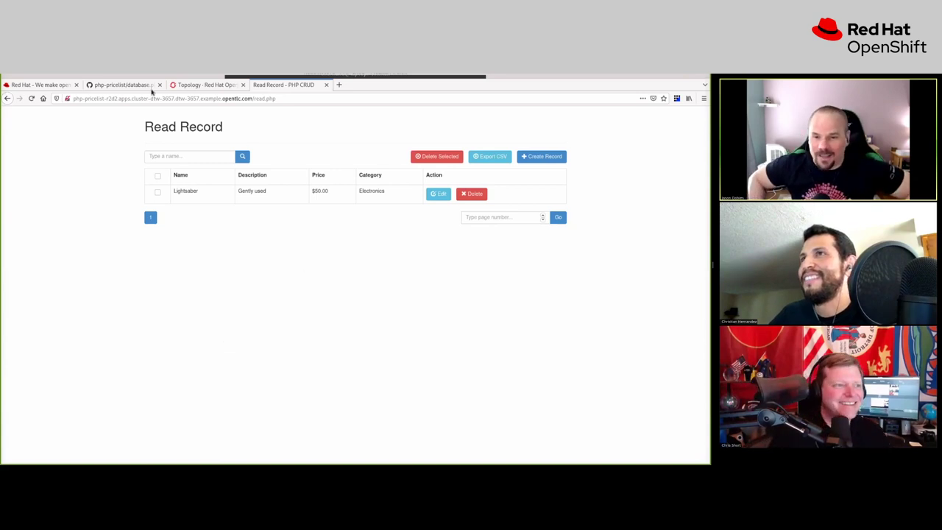
pyautogui.click(132, 86)
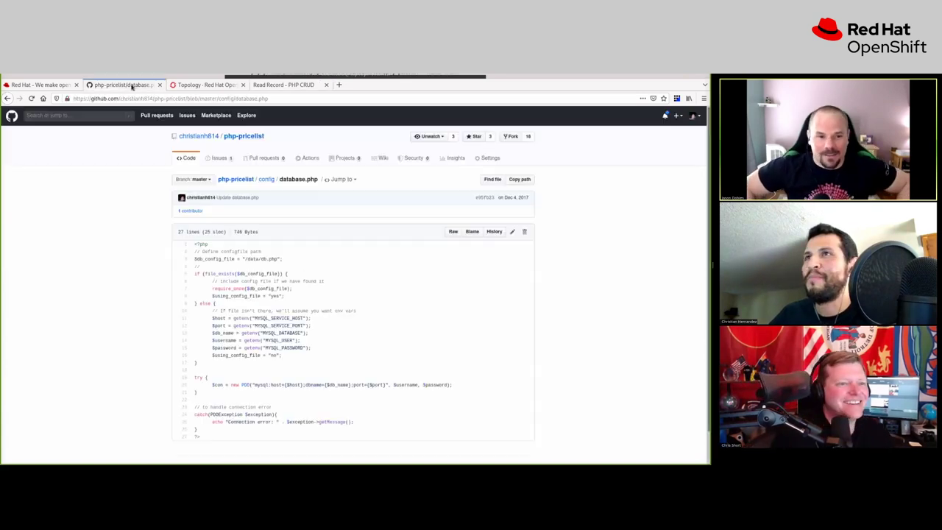
pyautogui.click(250, 179)
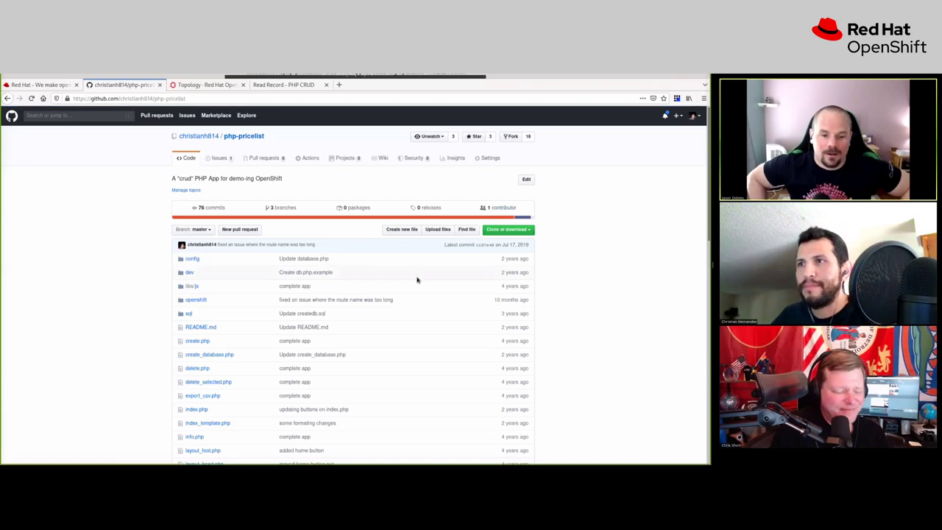
pyautogui.scroll(-1, 546, 284)
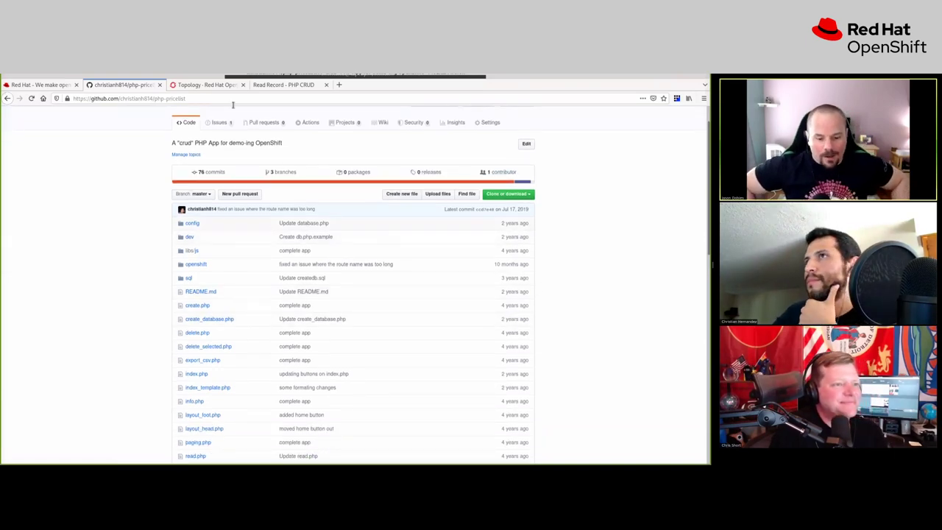
# - In the OpenShift topology, place the mariadb node to the left of php-pricelist and draw a connector from mariadb to php-pricelist
pyautogui.click(212, 86)
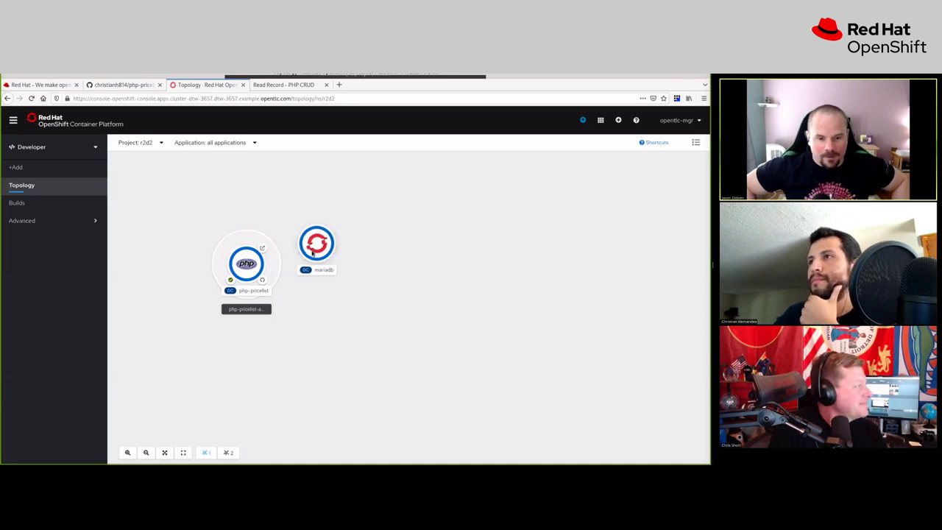
pyautogui.moveTo(339, 250); pyautogui.dragTo(352, 272)
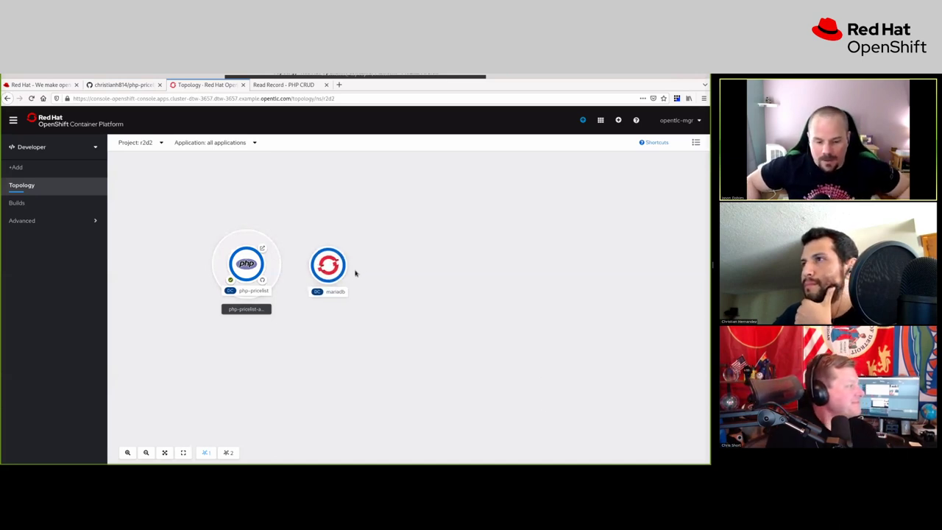
pyautogui.moveTo(352, 269); pyautogui.dragTo(261, 249)
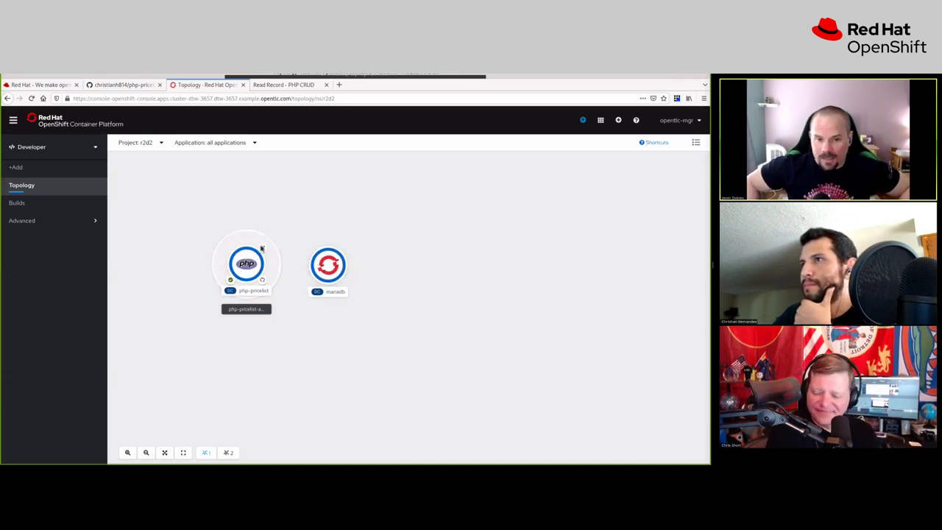
pyautogui.moveTo(354, 269); pyautogui.dragTo(268, 262)
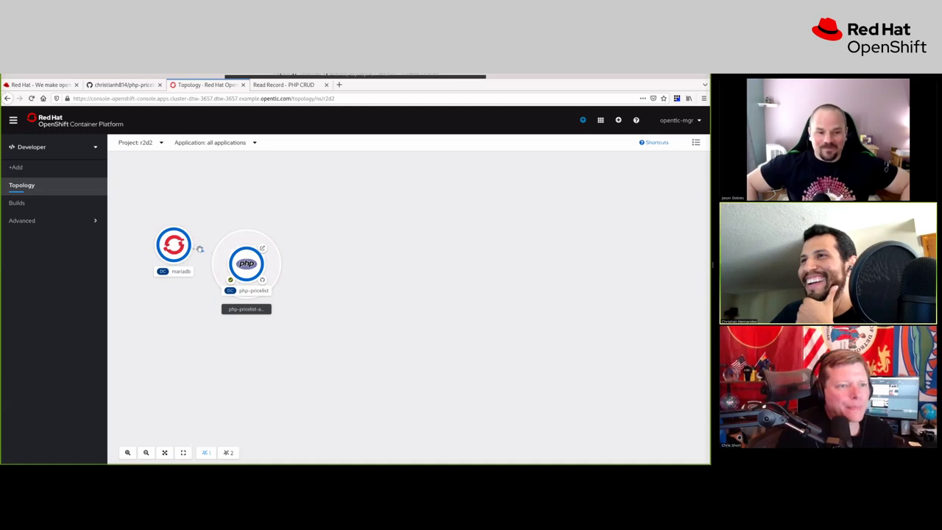
pyautogui.moveTo(200, 250); pyautogui.dragTo(233, 257)
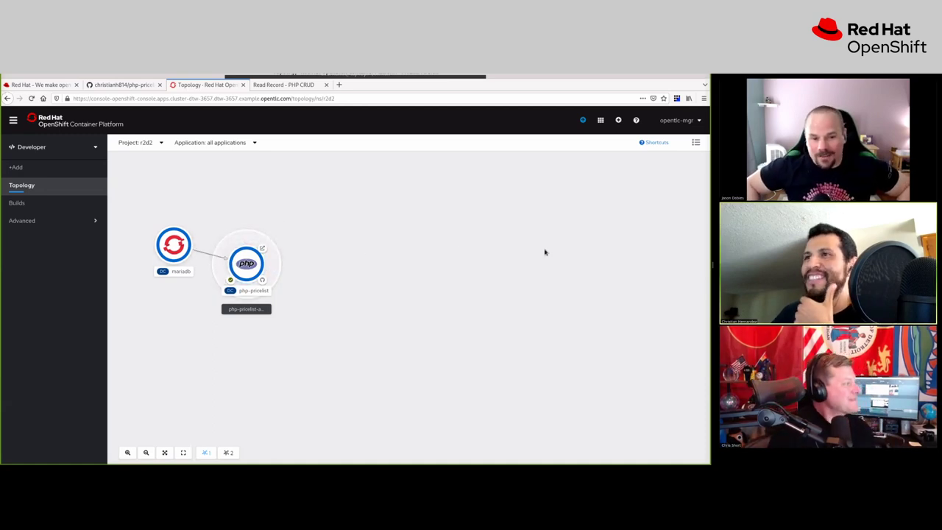